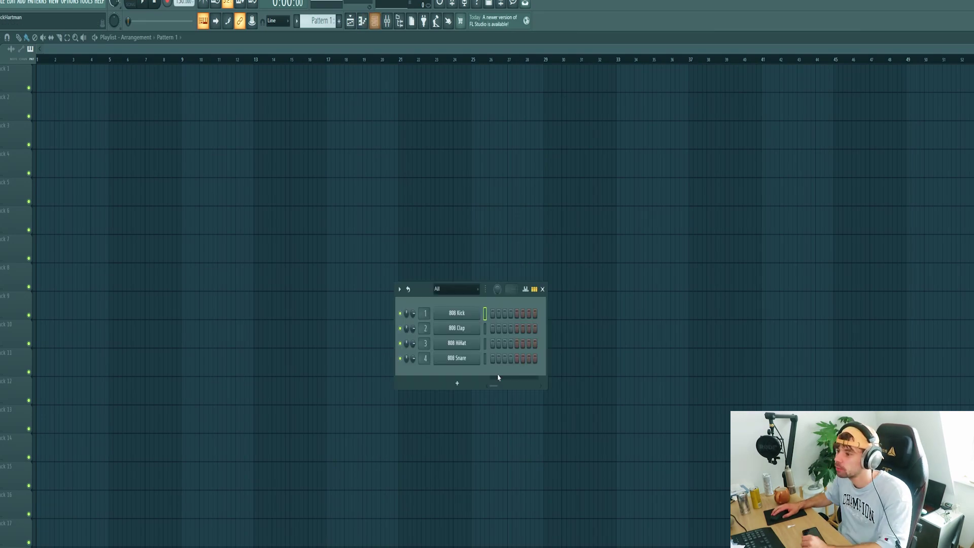
Step: Add a Serum synth to the channel rack above the 808 Kick and test its default sound
right_click(480, 308)
mouse_move(500, 385)
click(631, 104)
drag(499, 103, 572, 105)
key(q)
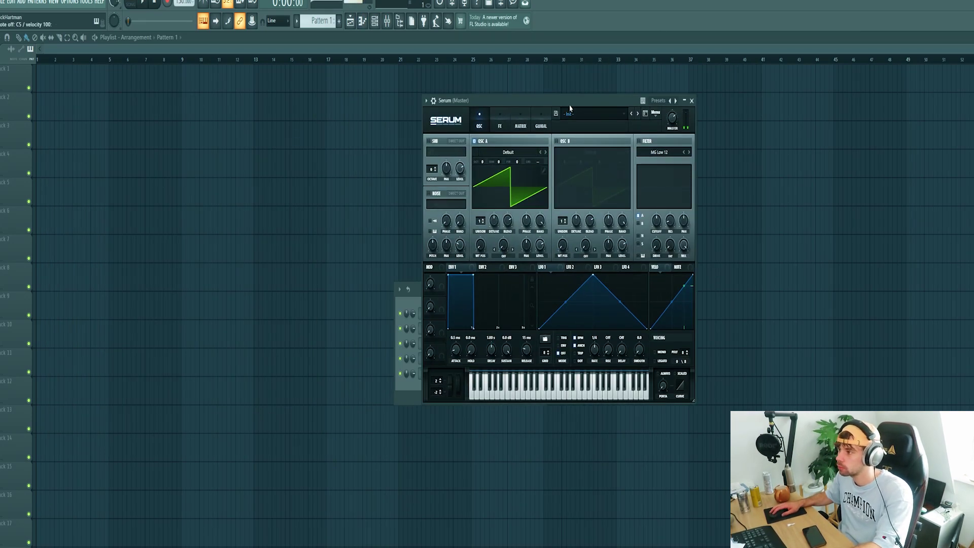
Step: Load the Bass - Interrupt preset from the Sonance Sounds - Bass House Vol. 8 folder in Serum
click(589, 114)
mouse_move(660, 406)
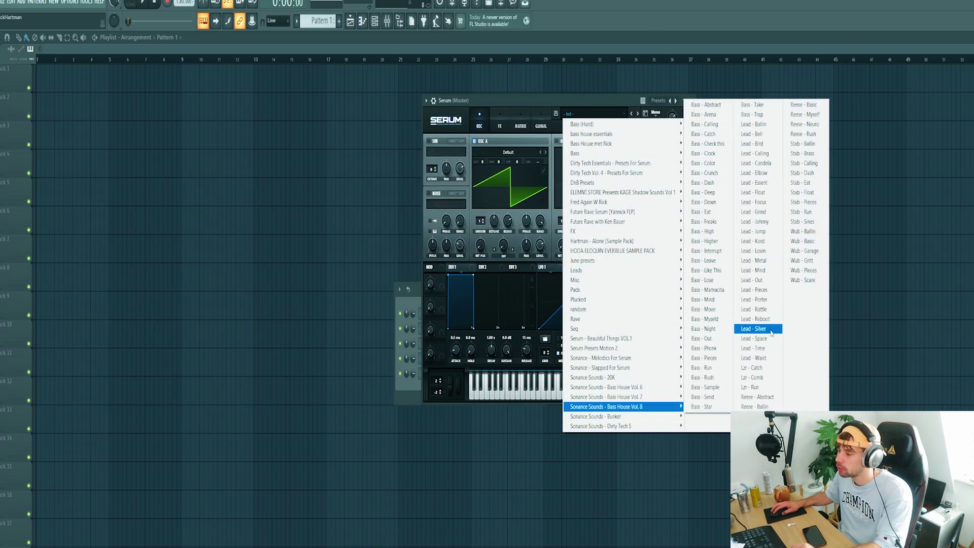
click(713, 251)
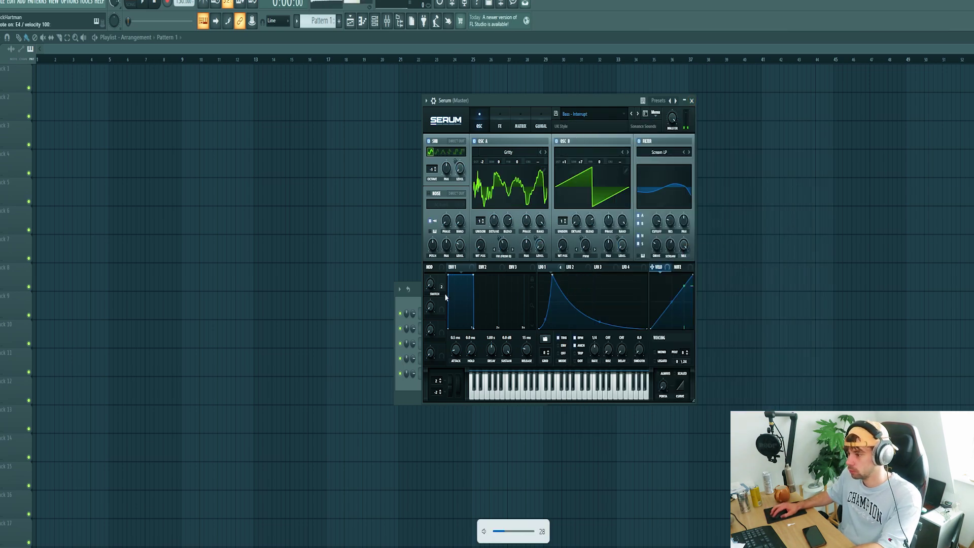
Step: Start a bass line in Serum's piano roll with two longer G4 notes on the first two beats of bar 1
click(400, 305)
right_click(479, 311)
click(494, 312)
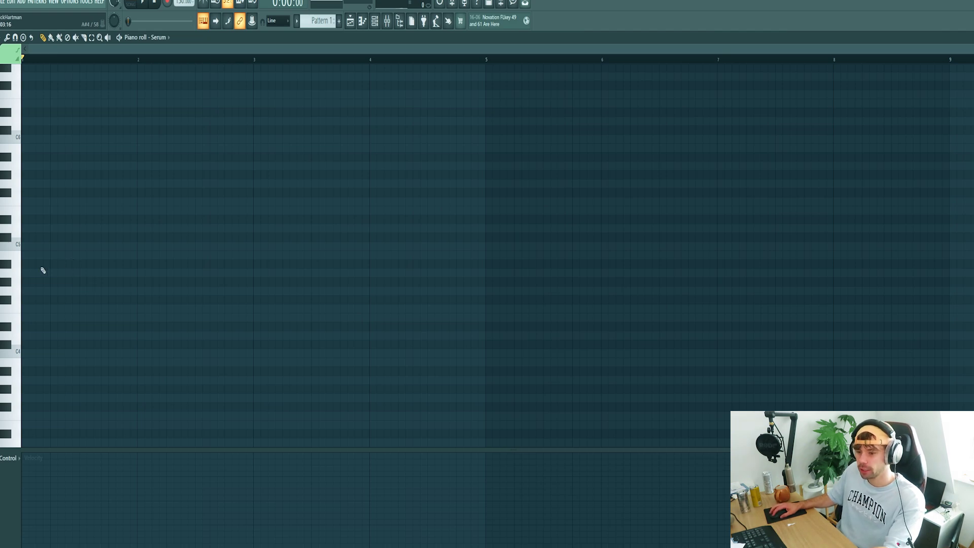
click(44, 271)
drag(38, 269, 21, 291)
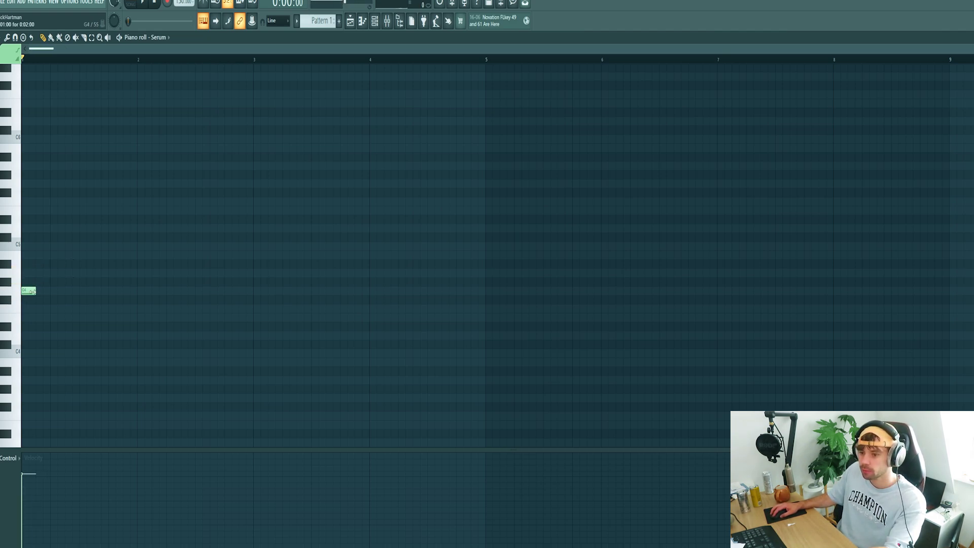
click(52, 292)
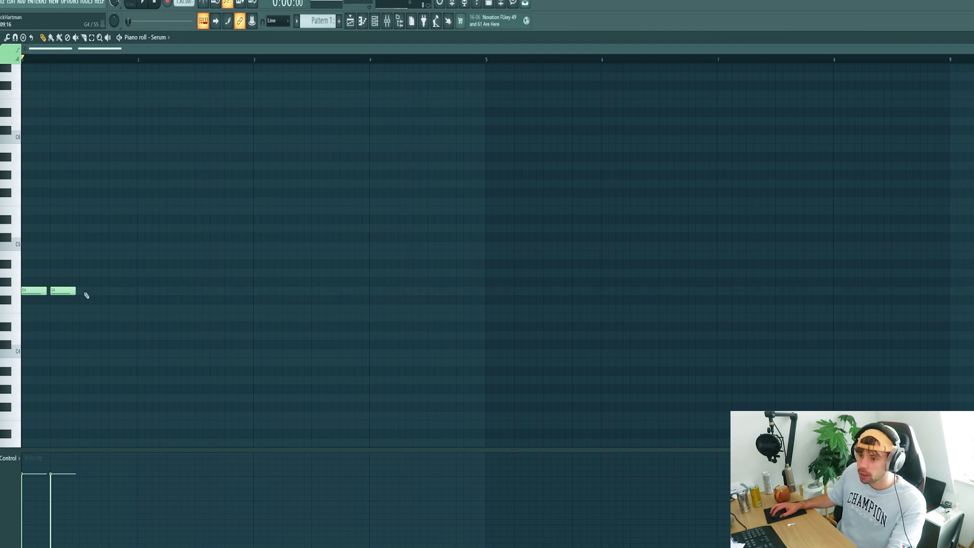
Step: Add a short G5 note on beat 3 of bar 1, followed by two short G4 notes
click(82, 291)
ctrl+click(84, 292)
key(ctrl+Up)
click(100, 282)
drag(99, 284, 99, 292)
key(space)
key(space)
click(110, 292)
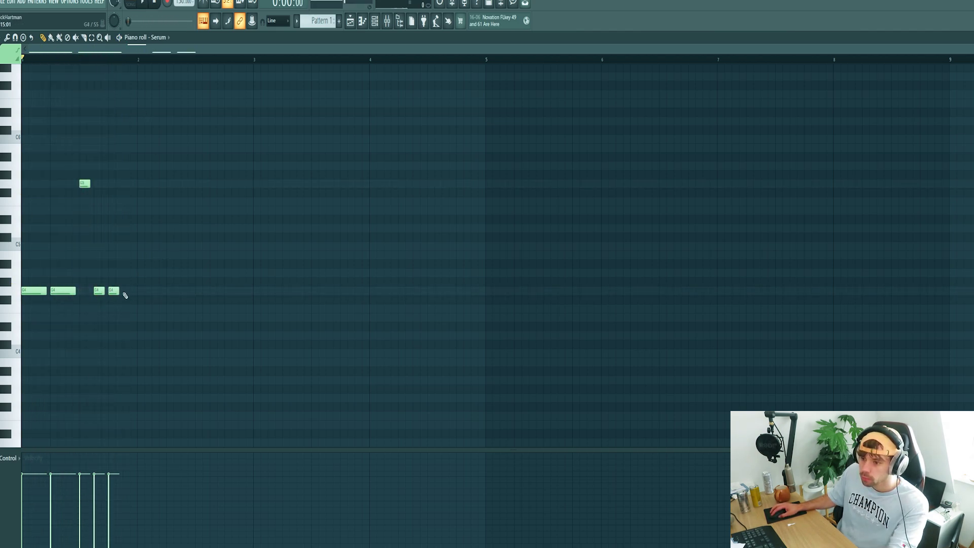
Step: Place a short D4 note at the end of bar 1 and play the phrase back
click(127, 291)
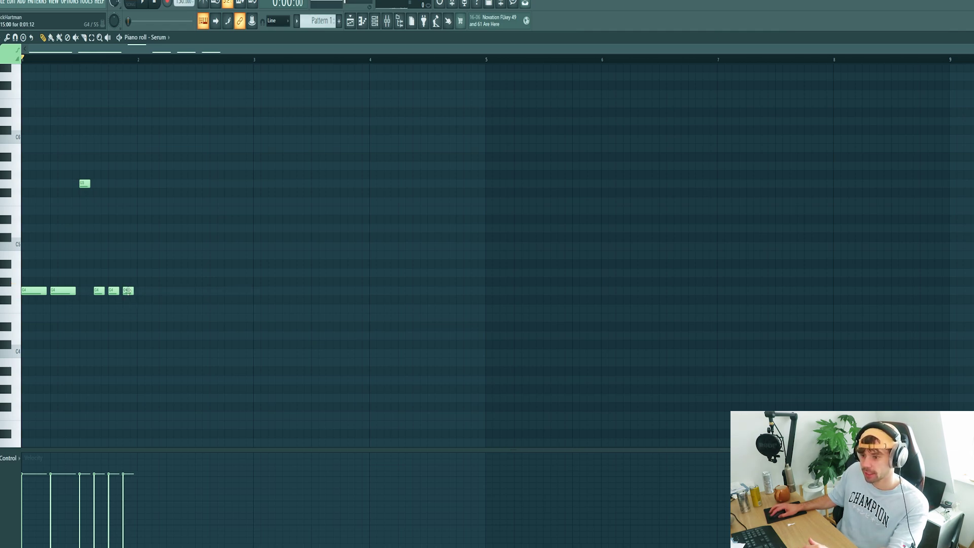
drag(127, 291, 127, 341)
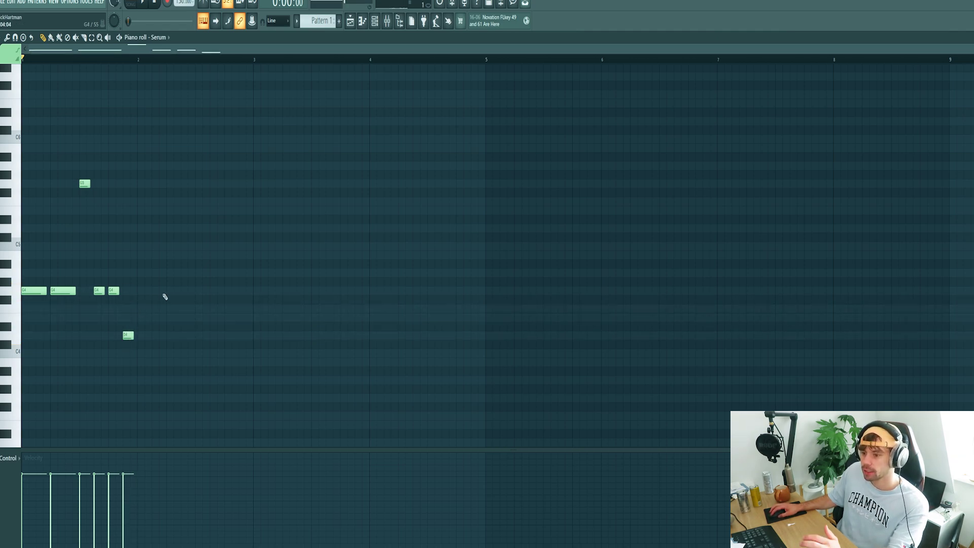
key(space)
key(space)
Step: Begin bar 2 with two short A4 notes and an A5 note, and play the line back
click(139, 290)
drag(141, 279, 141, 270)
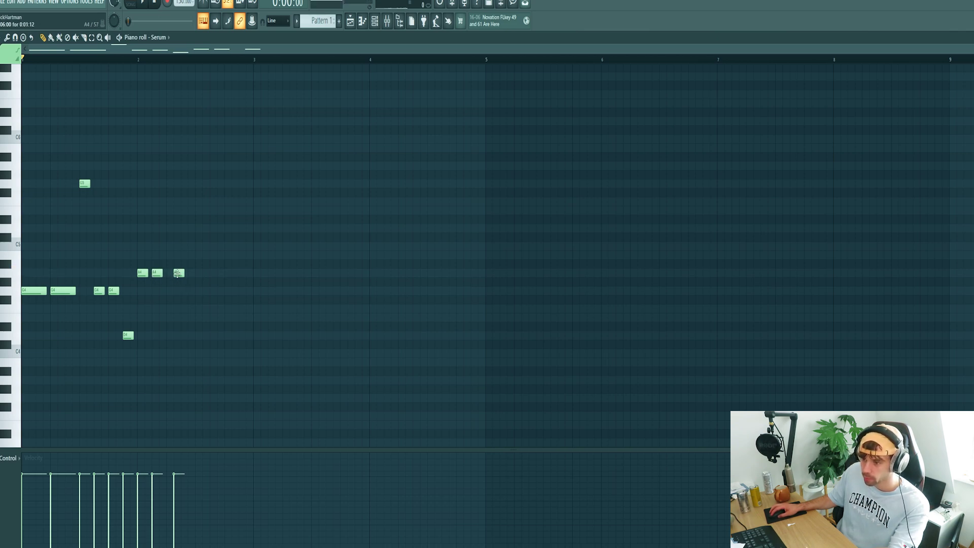
drag(177, 274, 170, 274)
key(ctrl+Up)
key(space)
key(ctrl+d)
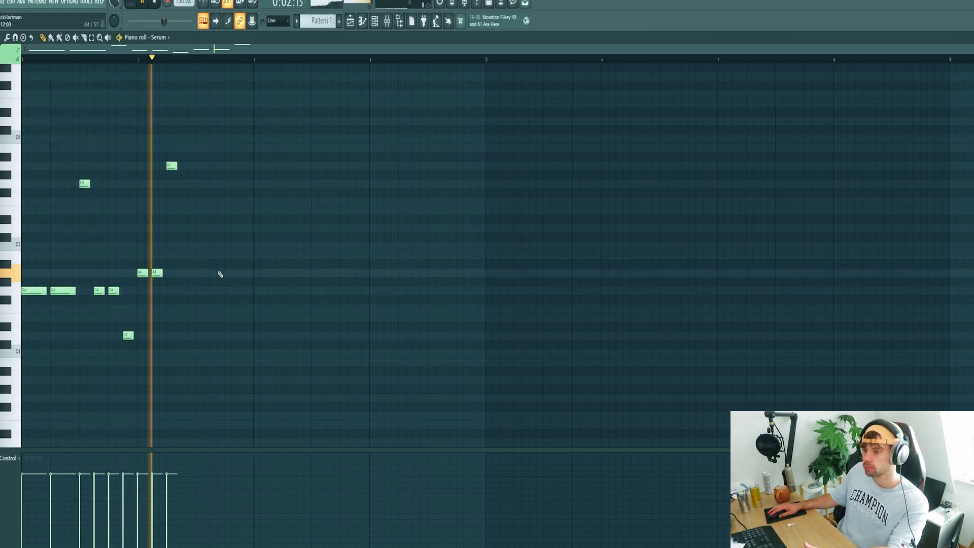
key(space)
Step: Continue bar 2 with one A4 note and three A#4 notes, and play the line back
click(189, 274)
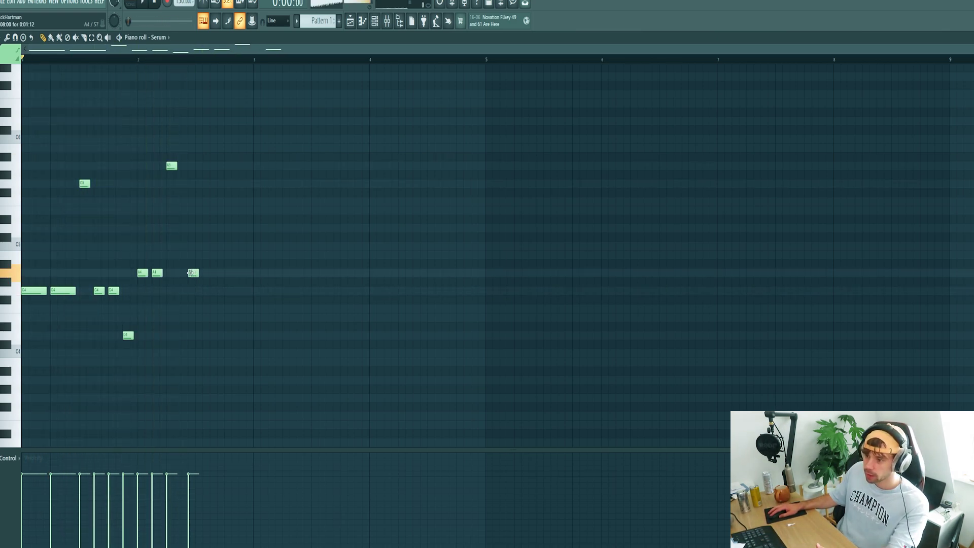
drag(191, 273, 183, 273)
click(198, 264)
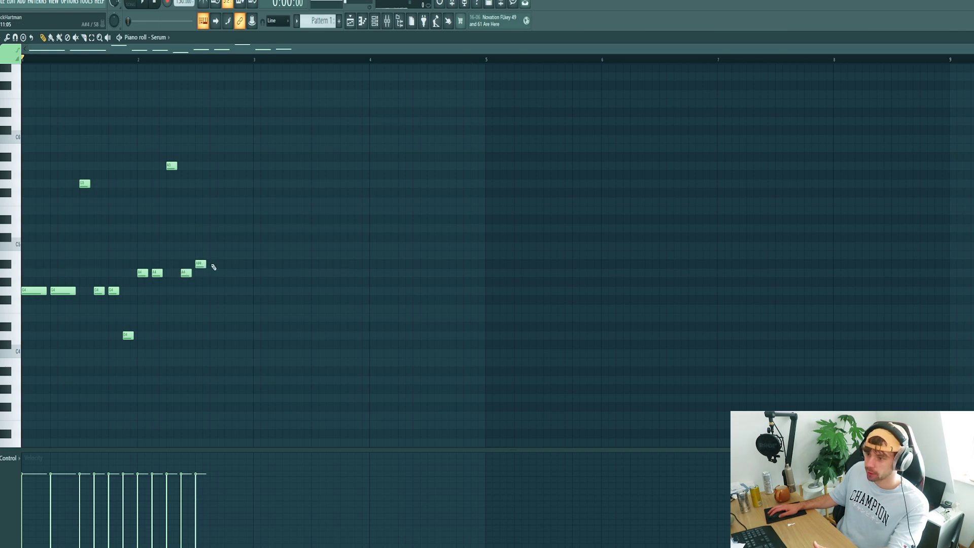
click(214, 265)
click(227, 265)
key(space)
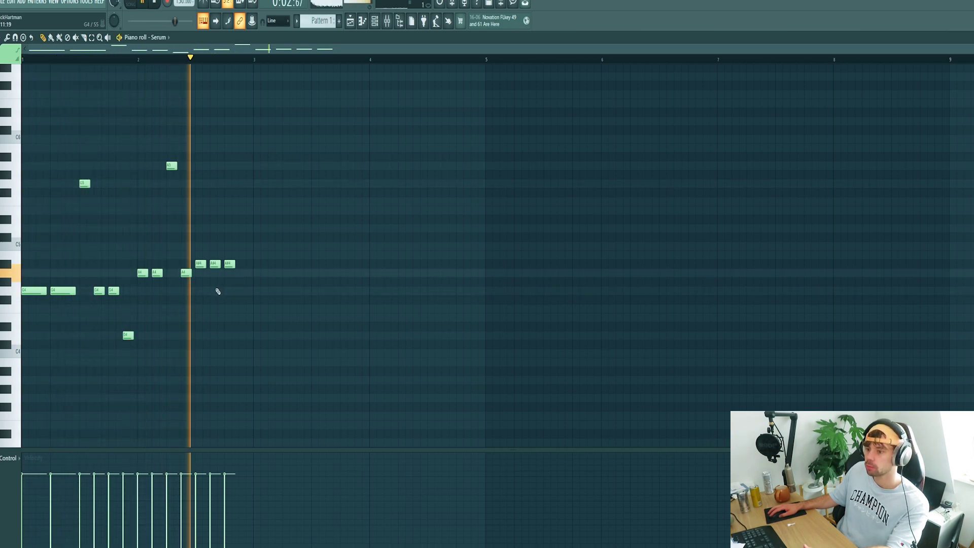
key(space)
Step: Place three G4 notes at the start of bar 3 using a 1/3 beat snap, and return the snap to Line
click(259, 291)
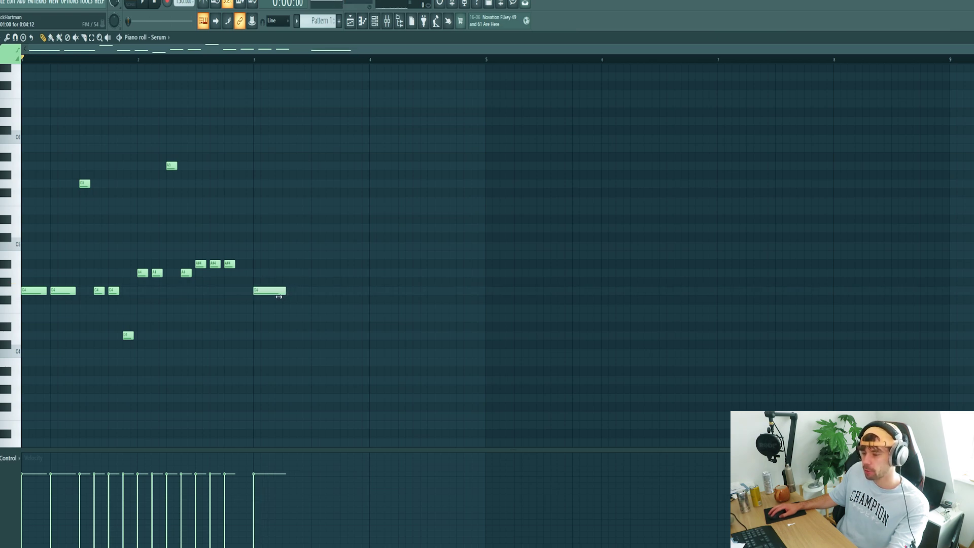
right_click(274, 292)
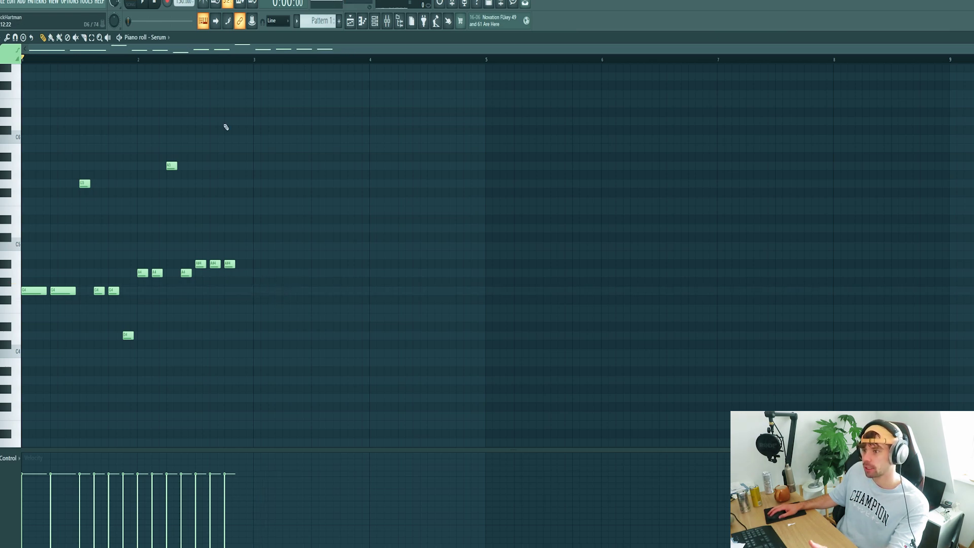
click(278, 20)
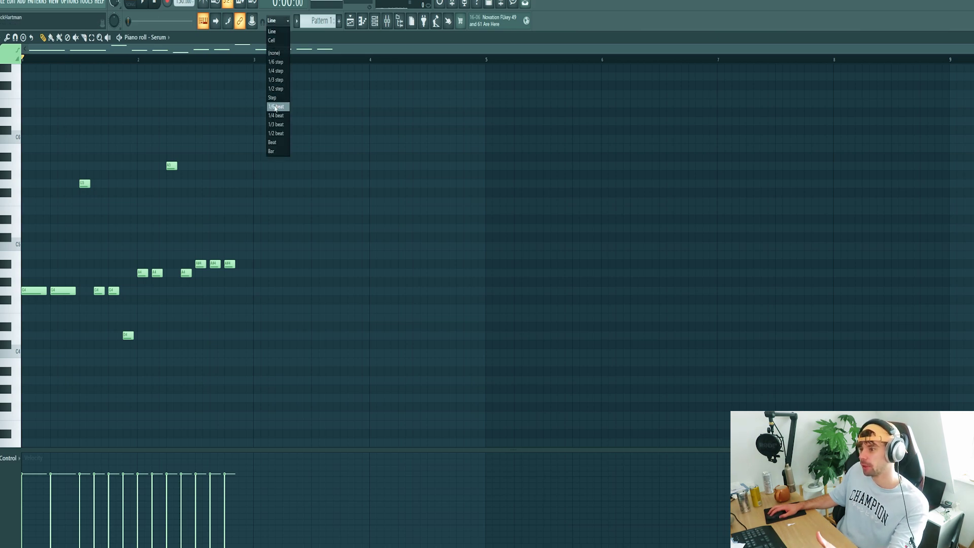
click(276, 126)
click(258, 274)
drag(271, 273, 260, 292)
click(275, 292)
click(276, 20)
click(277, 33)
Step: Fill the rest of bar 3 with a G5 note, four short G4 notes and a closing D4 note
click(286, 164)
drag(285, 182, 287, 192)
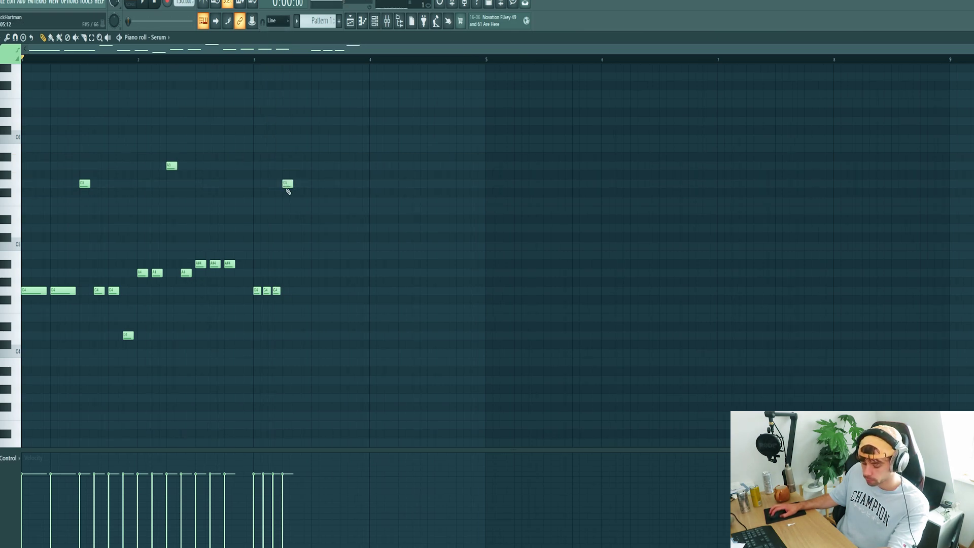
drag(318, 292, 312, 292)
click(329, 293)
click(344, 293)
drag(359, 327, 359, 343)
key(space)
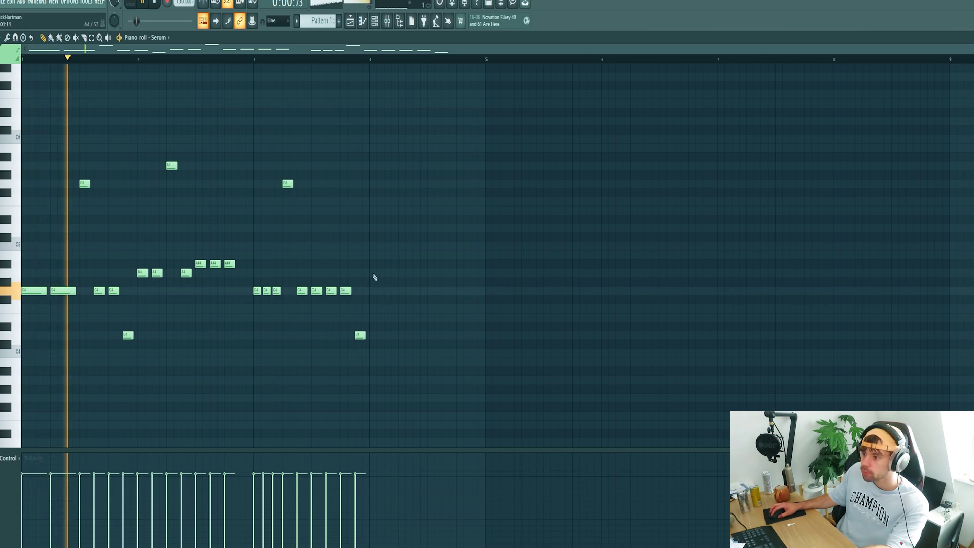
Step: Begin bar 4 with two short A4 notes and an A5 note
click(374, 274)
click(386, 274)
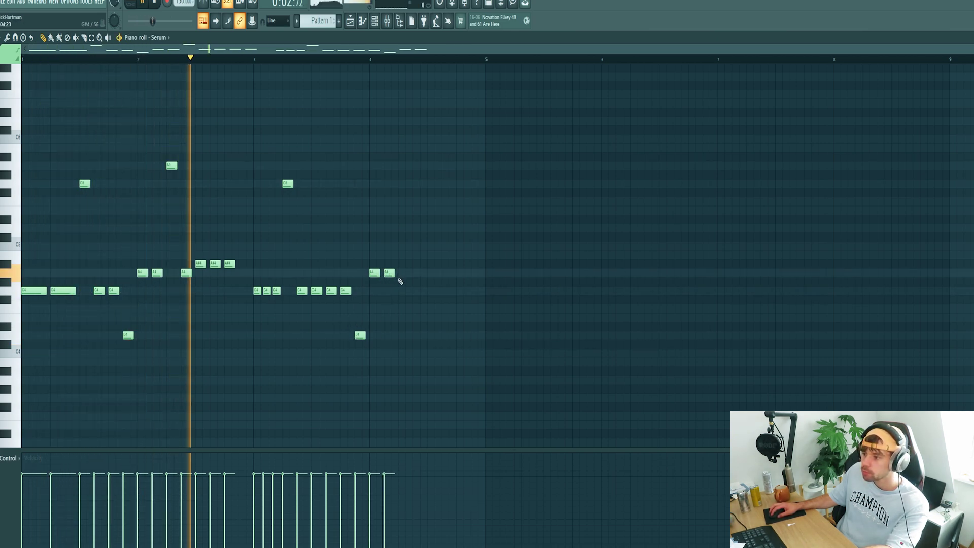
click(400, 274)
scroll(399, 297, up, 3)
scroll(399, 298, down, 3)
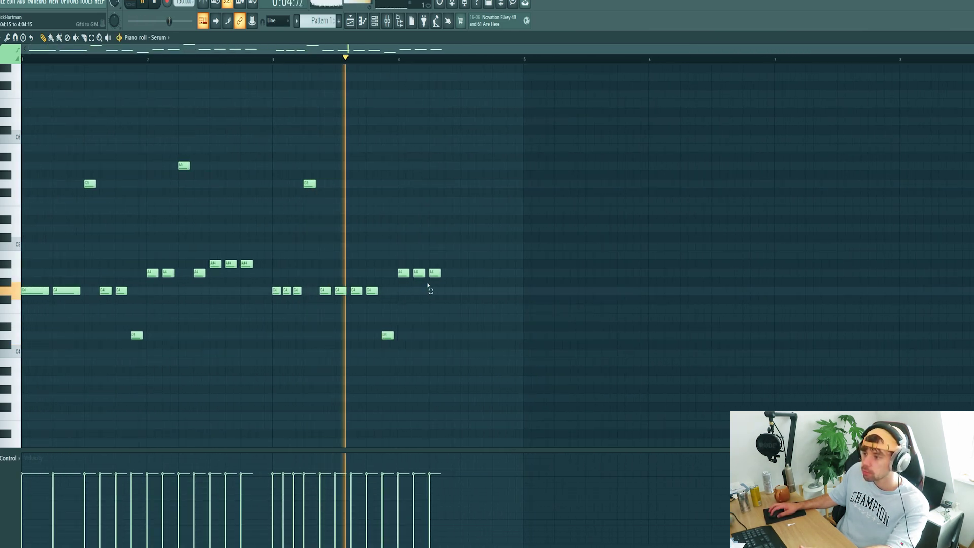
drag(428, 288, 442, 258)
key(ctrl+Up)
Step: Finish bar 4 with one A4 note, three A#4 notes and a final C5 note
click(442, 256)
drag(442, 257, 450, 265)
key(space)
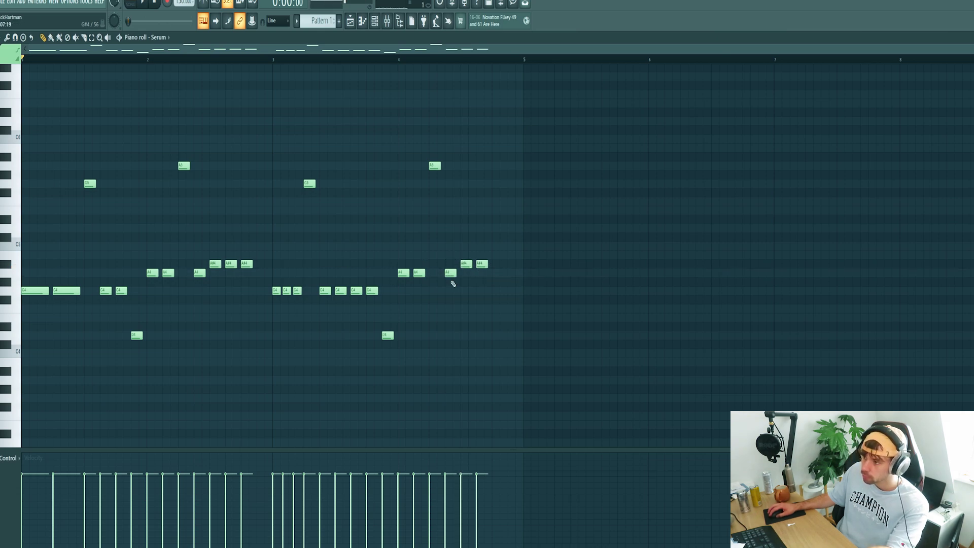
click(490, 264)
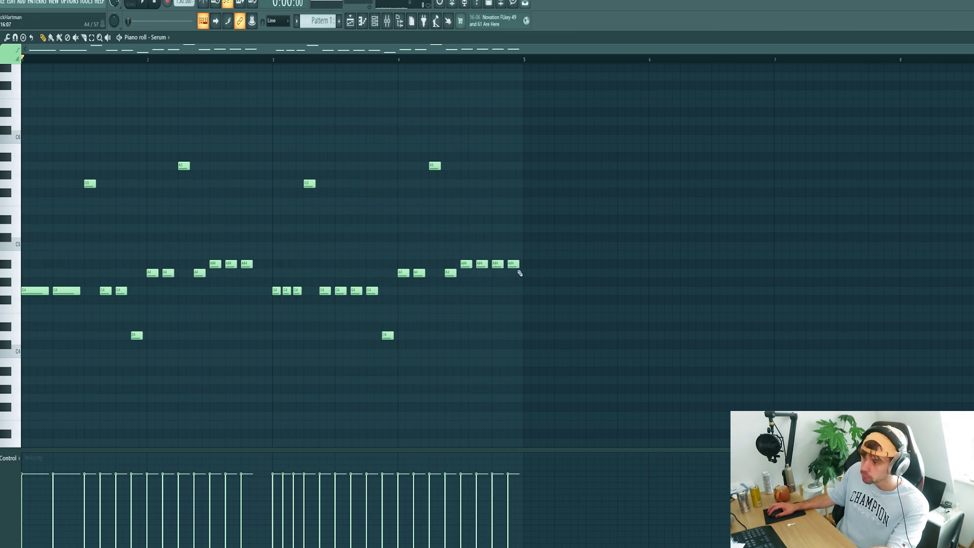
drag(515, 264, 514, 247)
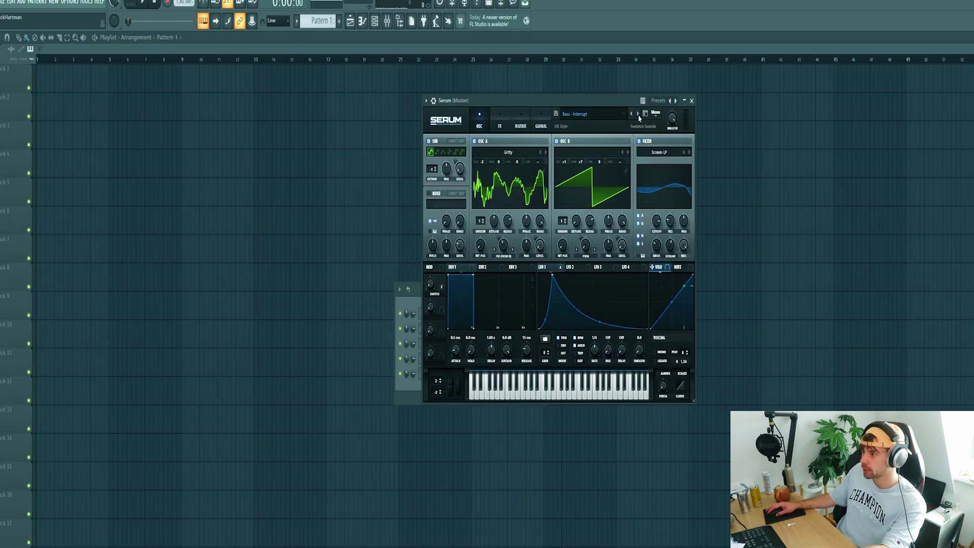
Step: Step through Serum's bass presets and settle on Bass - Take
click(639, 114)
click(638, 114)
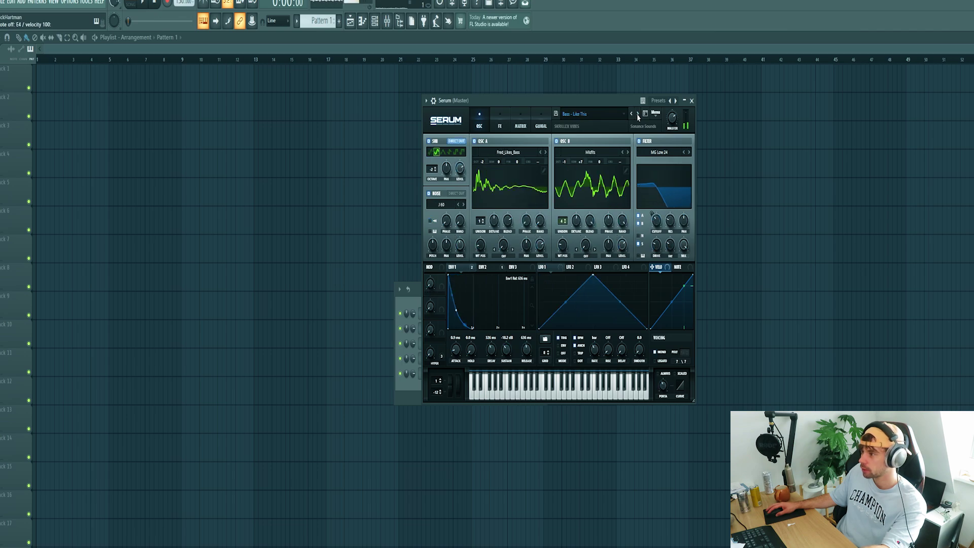
click(638, 114)
click(638, 115)
click(638, 116)
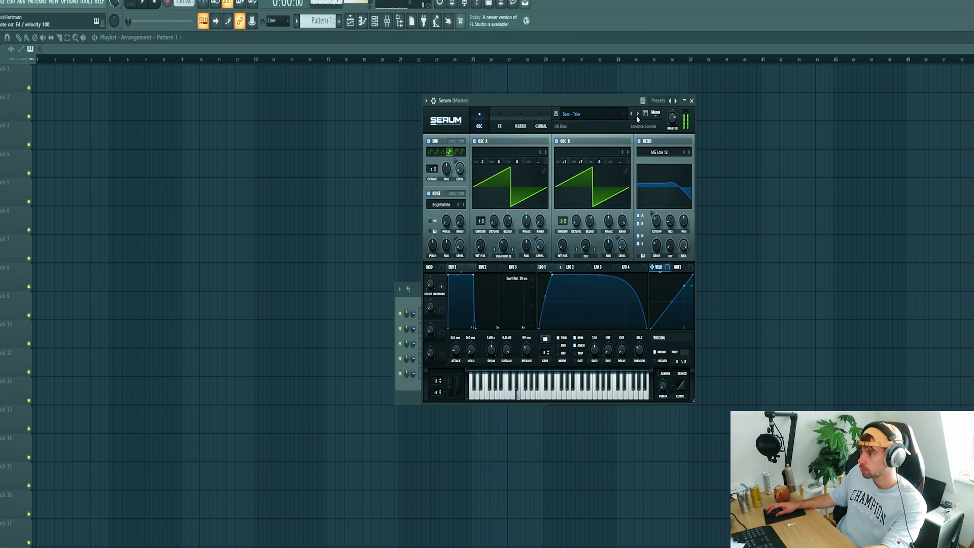
click(638, 116)
click(632, 115)
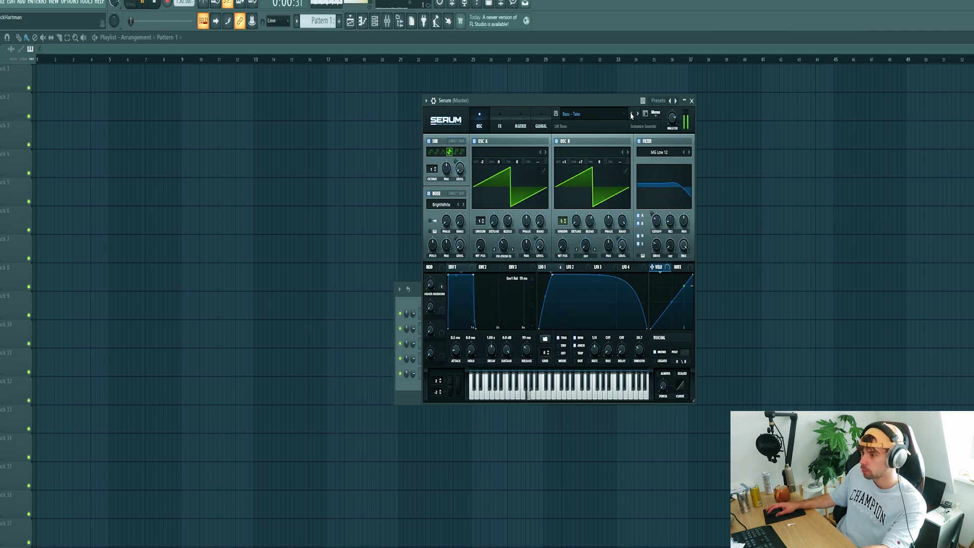
Step: Clone the Serum channel, load the Lead - Elbow preset on the copy and move its window clear of the channel rack
click(413, 299)
key(alt+c)
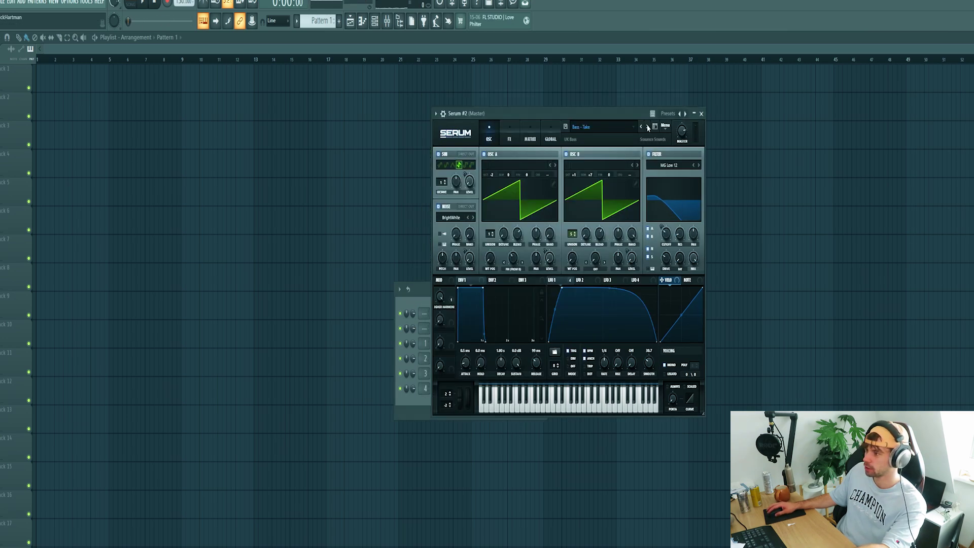
click(648, 127)
click(647, 127)
click(647, 127)
click(647, 127)
click(647, 127)
click(647, 127)
click(647, 127)
click(641, 127)
drag(592, 116, 769, 109)
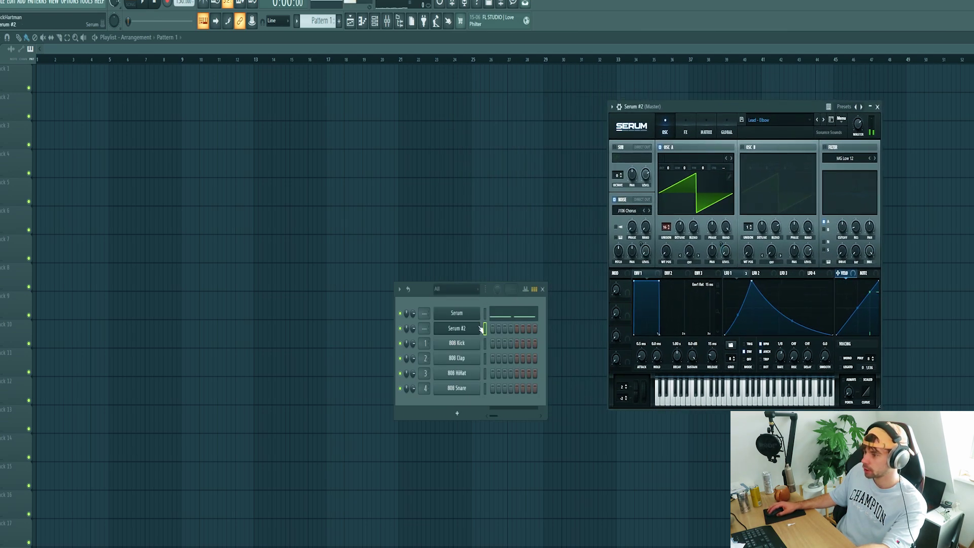
Step: Play both Serum layers, check the second layer's notes, and mute and unmute the first layer to compare them
key(space)
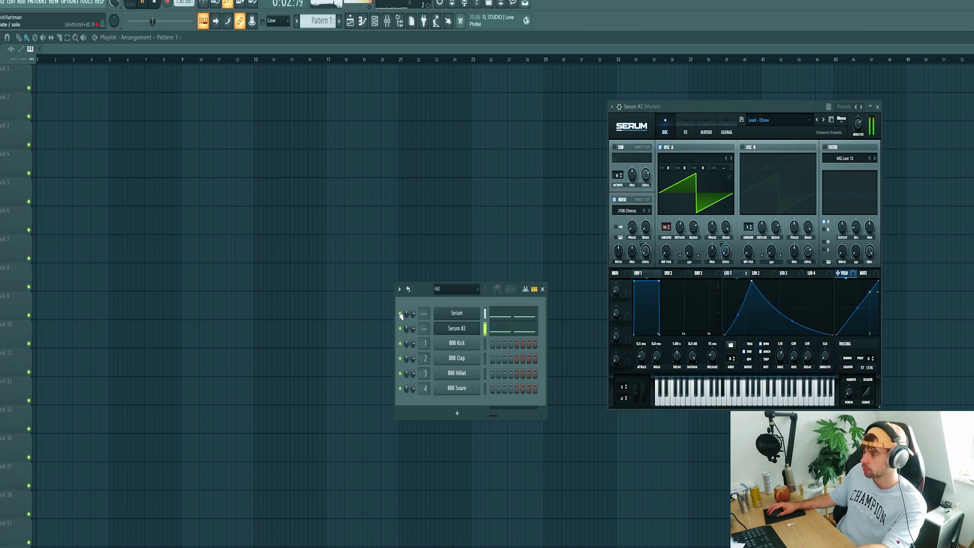
drag(781, 354, 779, 364)
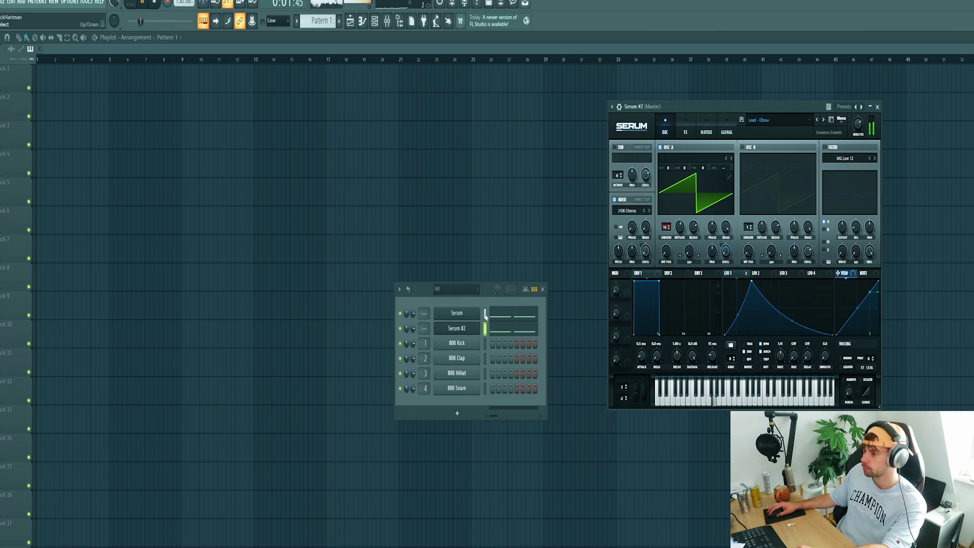
click(498, 331)
scroll(497, 332, down, 3)
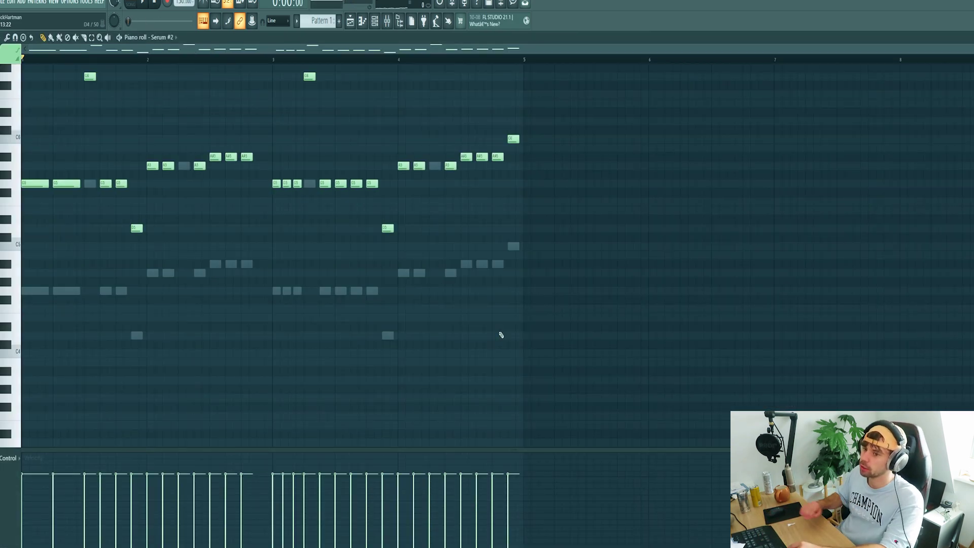
key(Escape)
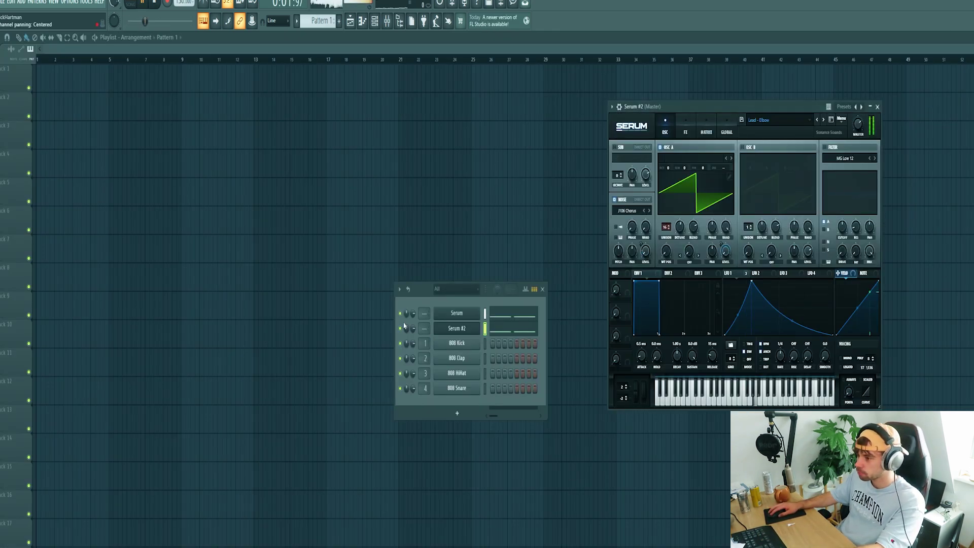
click(400, 314)
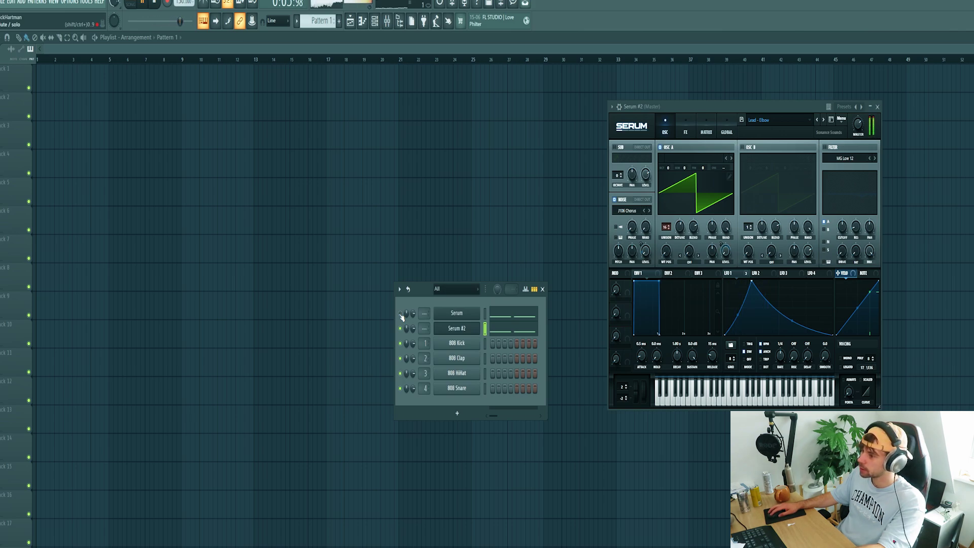
click(400, 314)
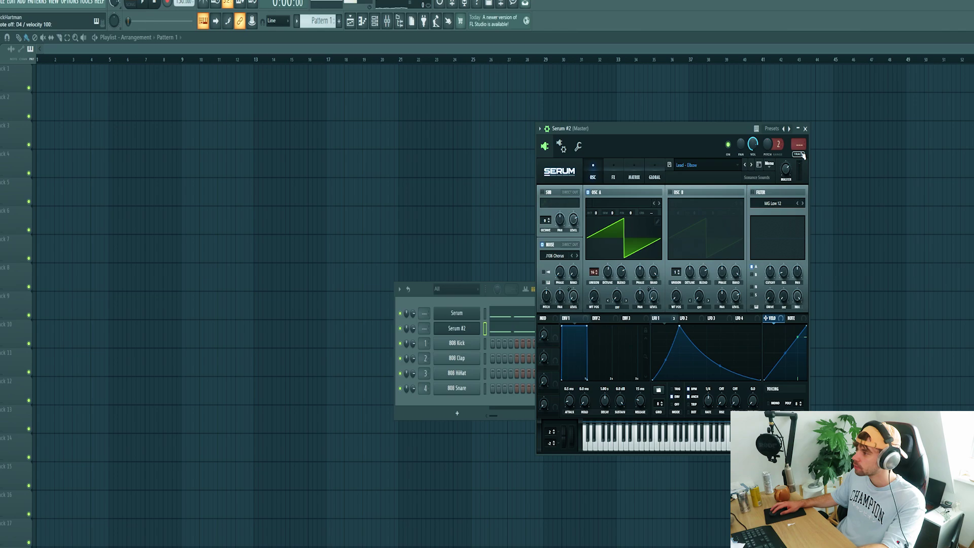
Step: Route the Serum #2 lead channel to mixer track 5 and lower that track's volume
key(ctrl+l)
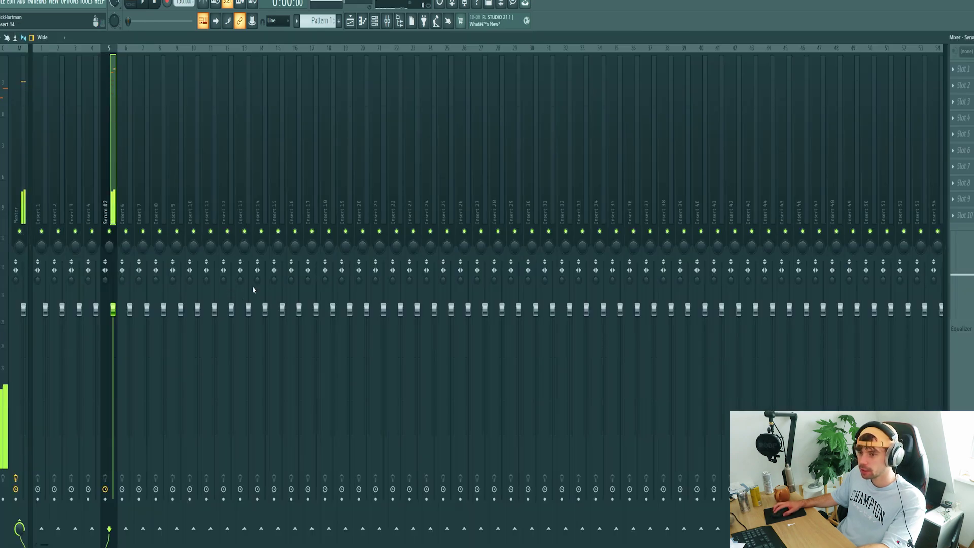
drag(109, 310, 109, 329)
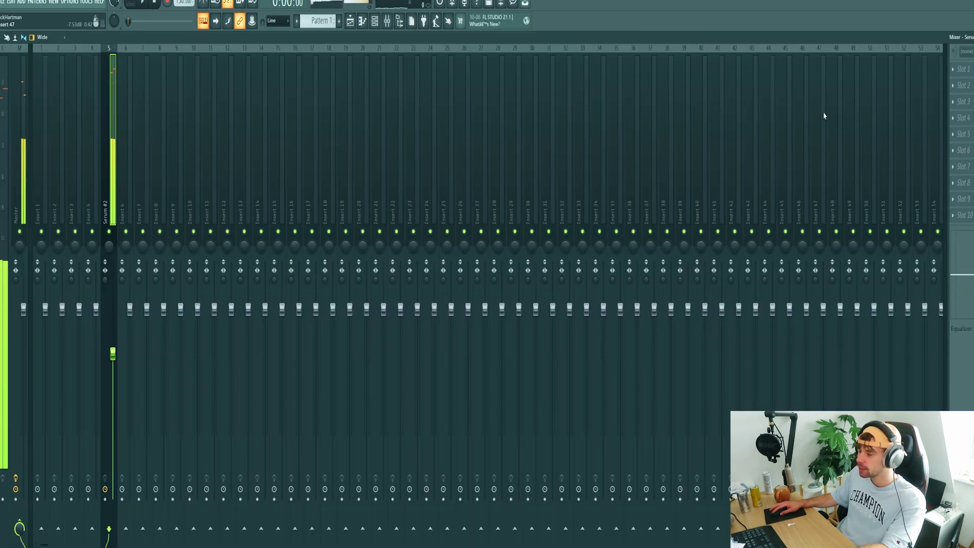
Step: Load FabFilter Pro-Q 3 in slot 1 of the lead track and add a 2.1 dB dip and a low cut at about 244 Hz
click(958, 69)
click(804, 110)
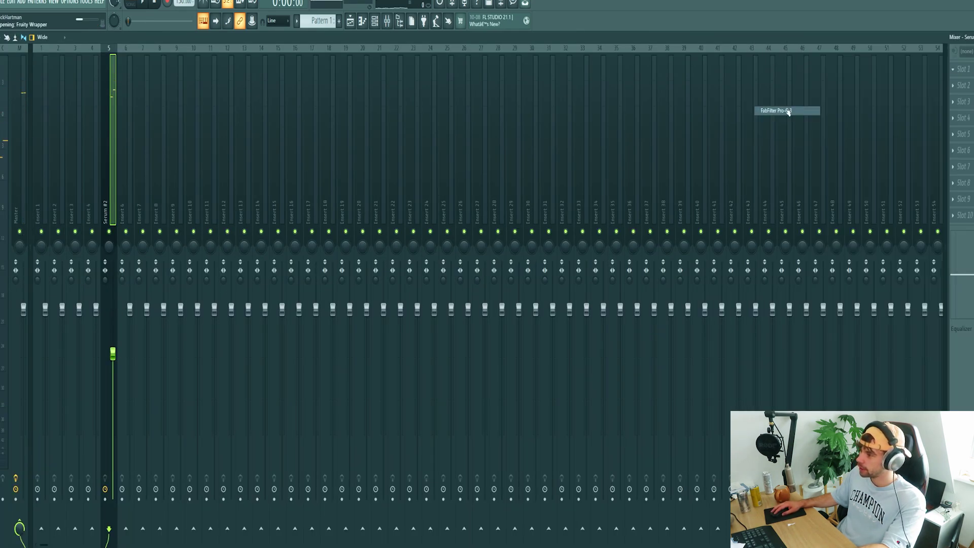
drag(197, 133, 429, 136)
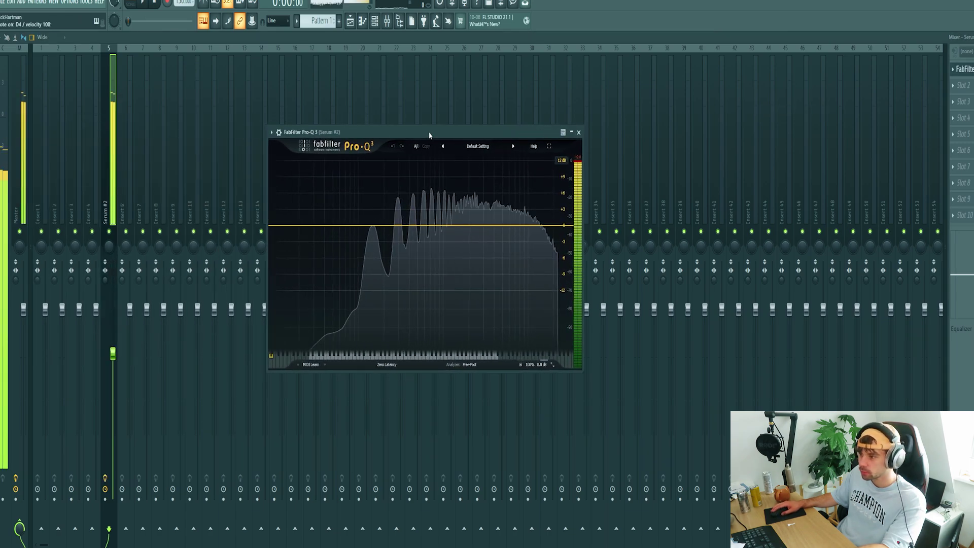
drag(400, 226, 401, 237)
right_click(400, 237)
click(401, 237)
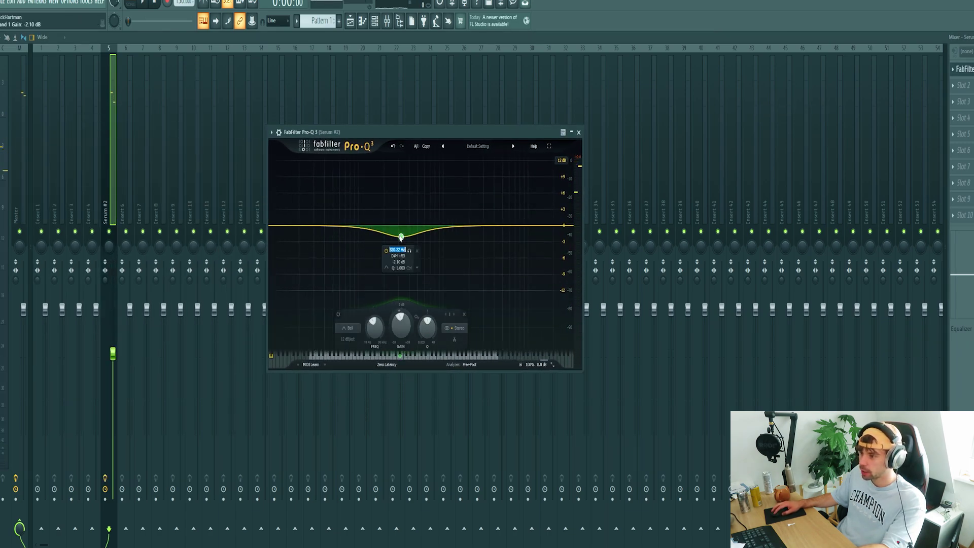
click(362, 225)
right_click(363, 226)
click(455, 291)
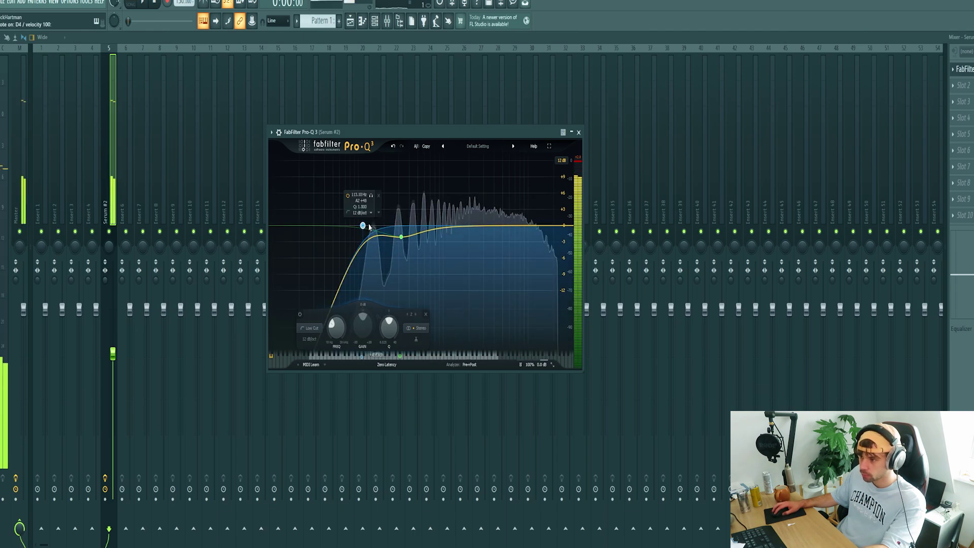
drag(363, 225, 387, 229)
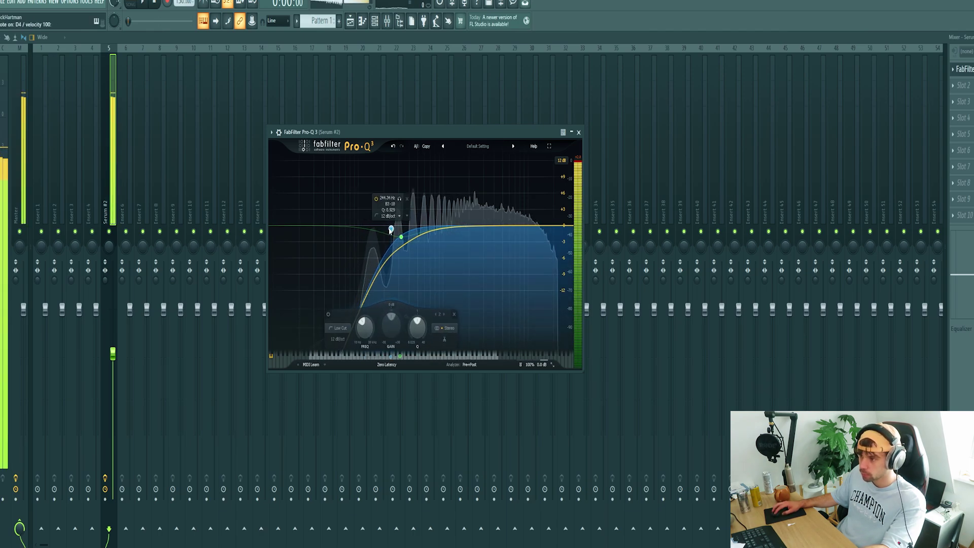
Step: Add the OTT compressor in slot 2 of the lead track with its depth at 35 %
click(963, 85)
click(831, 291)
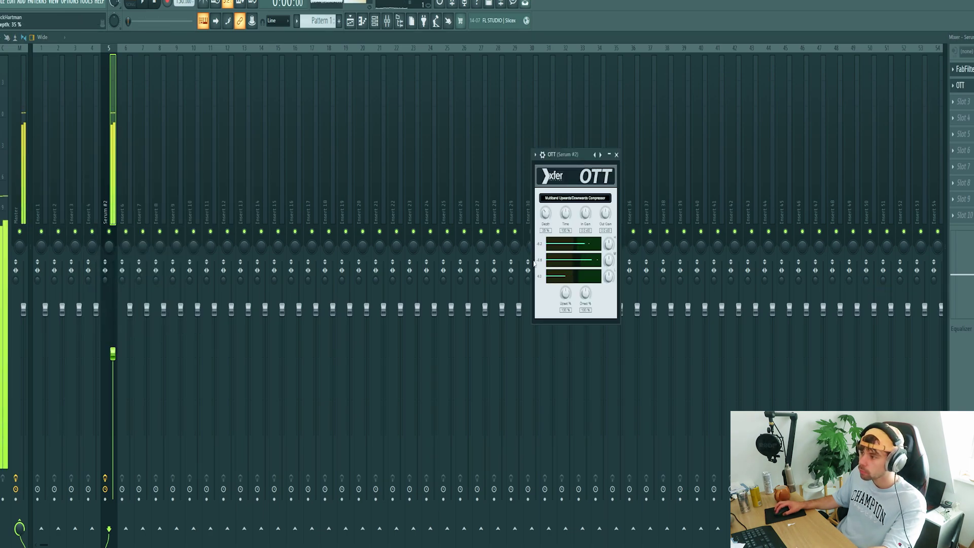
key(space)
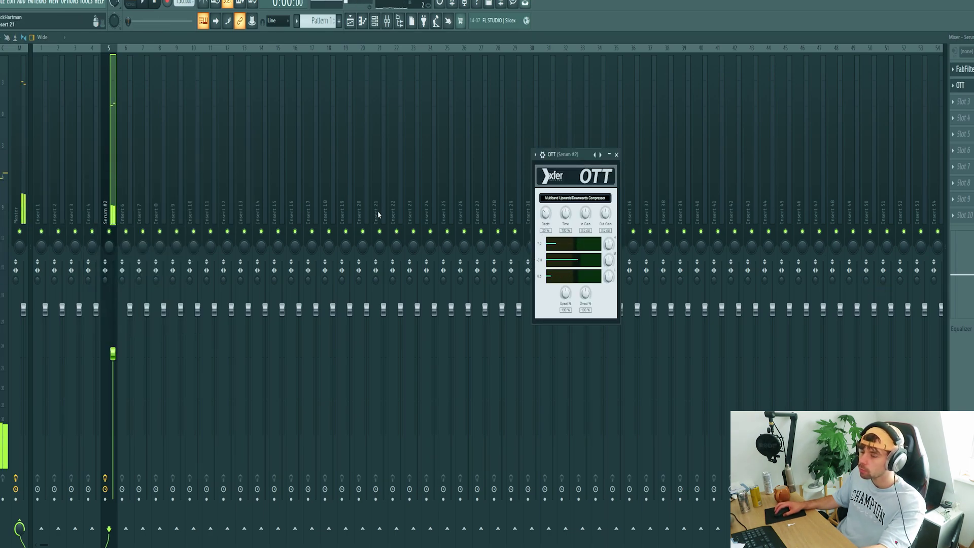
click(616, 154)
Step: Add CamelCrusher distortion in slot 3 of the lead track and move its window away from the lead's fader
click(962, 102)
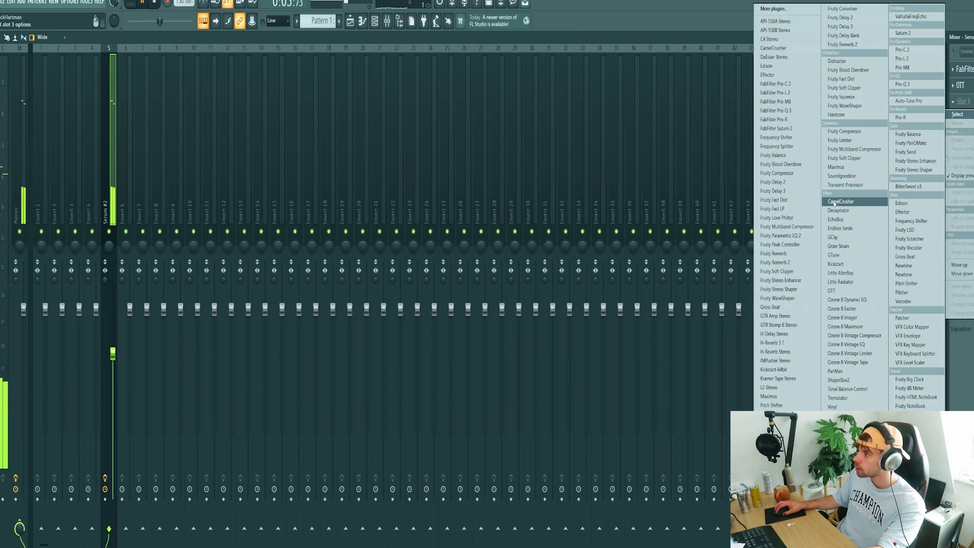
click(841, 201)
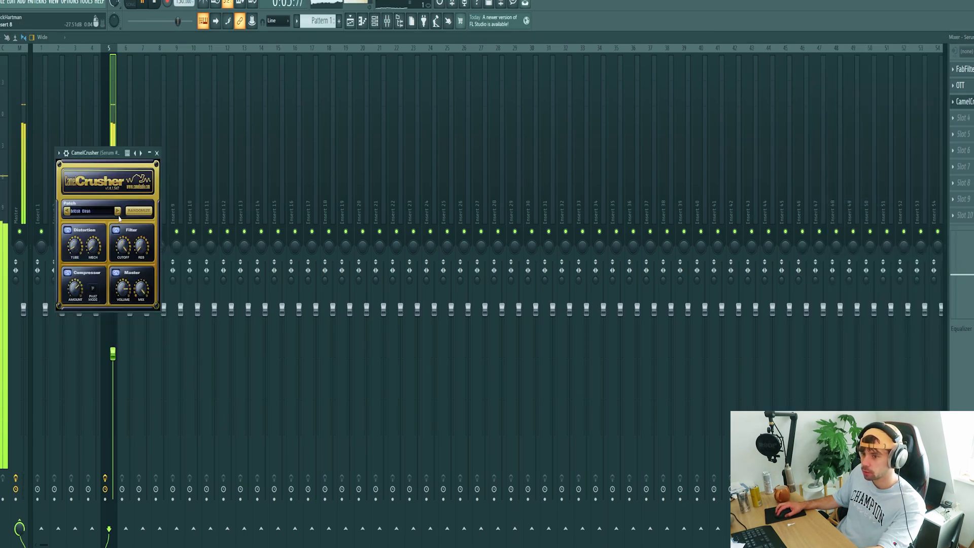
drag(102, 161, 576, 139)
Step: Load a second FabFilter Pro-Q 3 in slot 4 and shape the low end with a small dip and a low cut
click(959, 118)
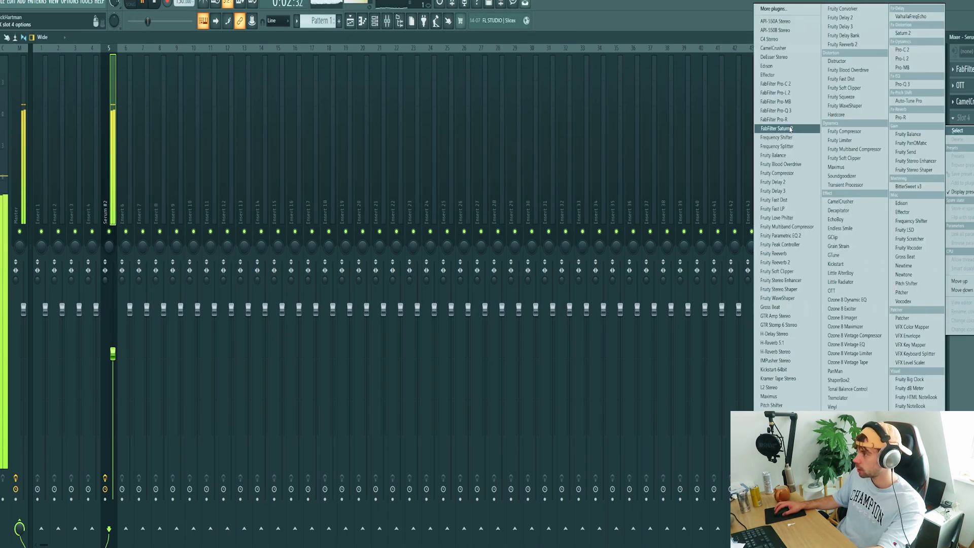
click(776, 110)
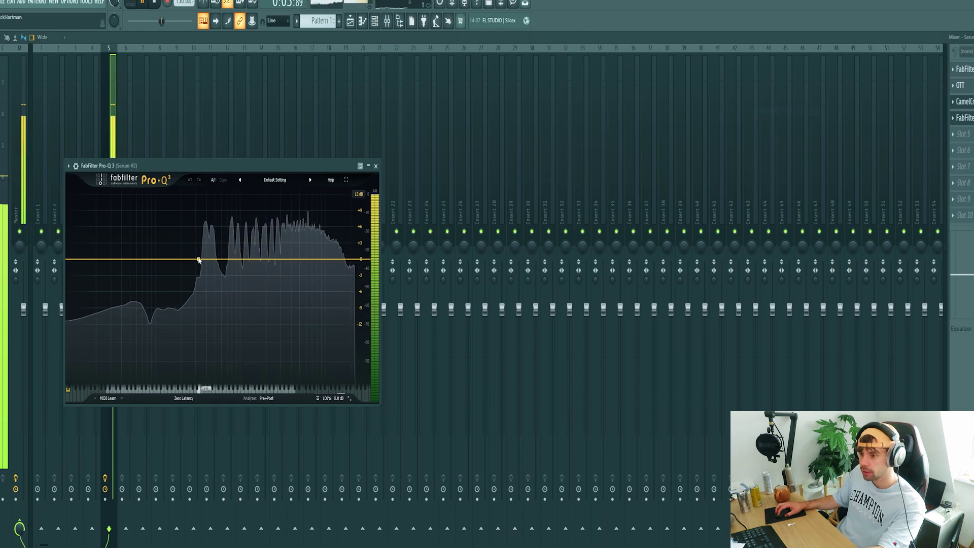
drag(196, 258, 208, 274)
double_click(179, 265)
right_click(179, 265)
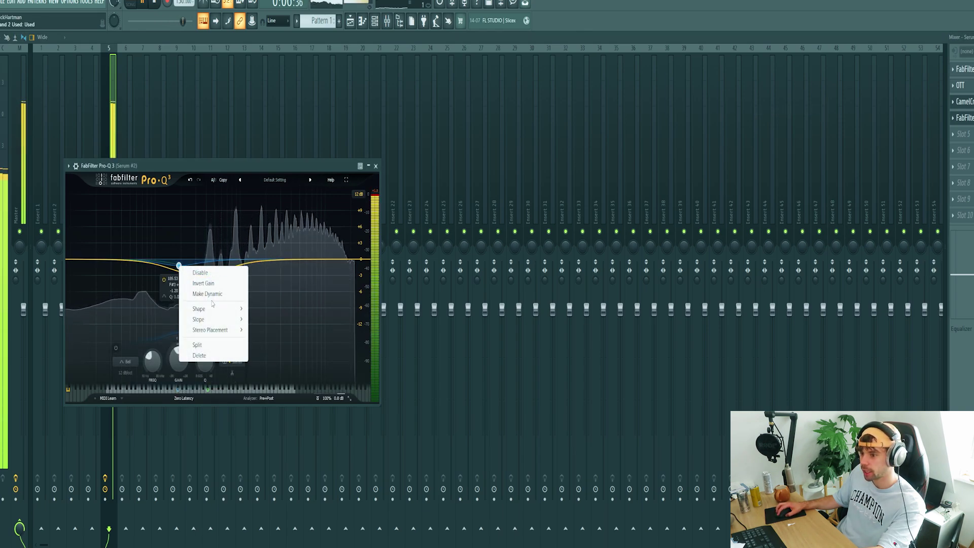
mouse_move(212, 309)
click(269, 330)
mouse_move(178, 261)
mouse_down()
mouse_move(170, 257)
mouse_move(197, 265)
mouse_up()
scroll(196, 265, up, 2)
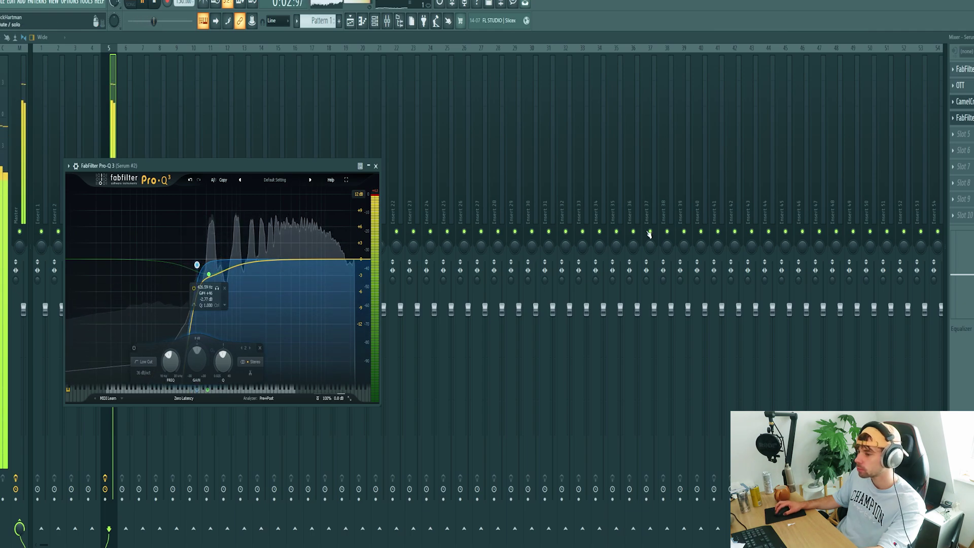
Step: Add the S1 Stereo Imager in slot 5 of the lead track and widen its stereo width to 1.40
click(962, 134)
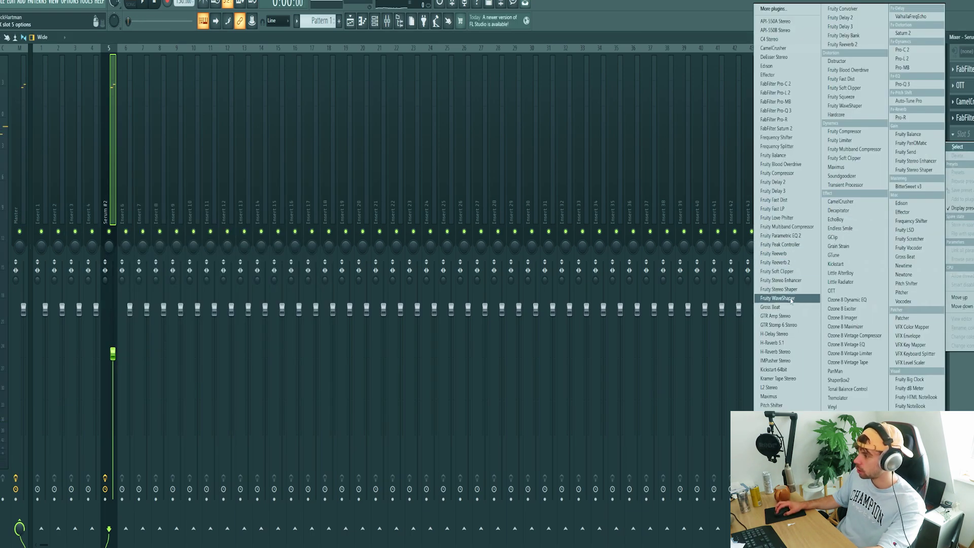
click(776, 441)
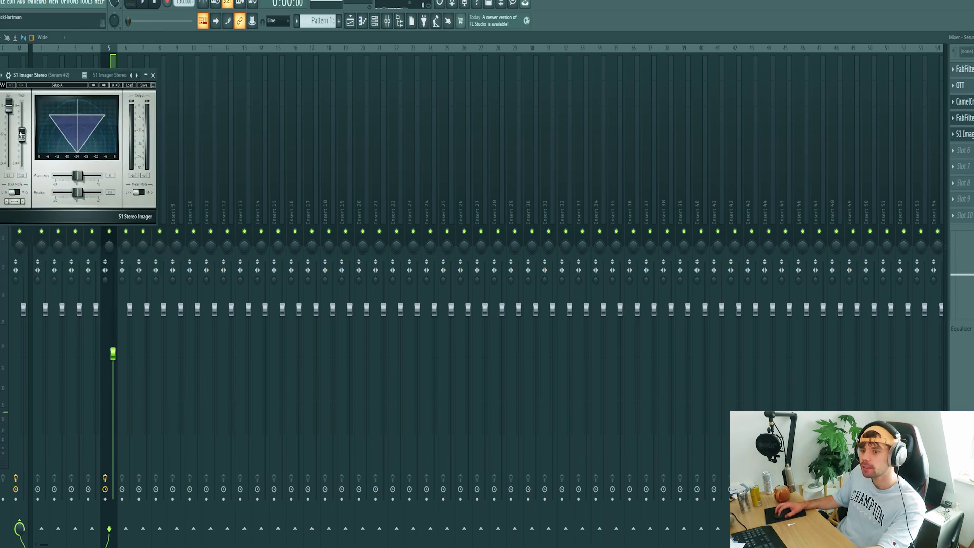
drag(21, 135, 21, 112)
drag(45, 75, 406, 151)
key(space)
drag(384, 188, 383, 200)
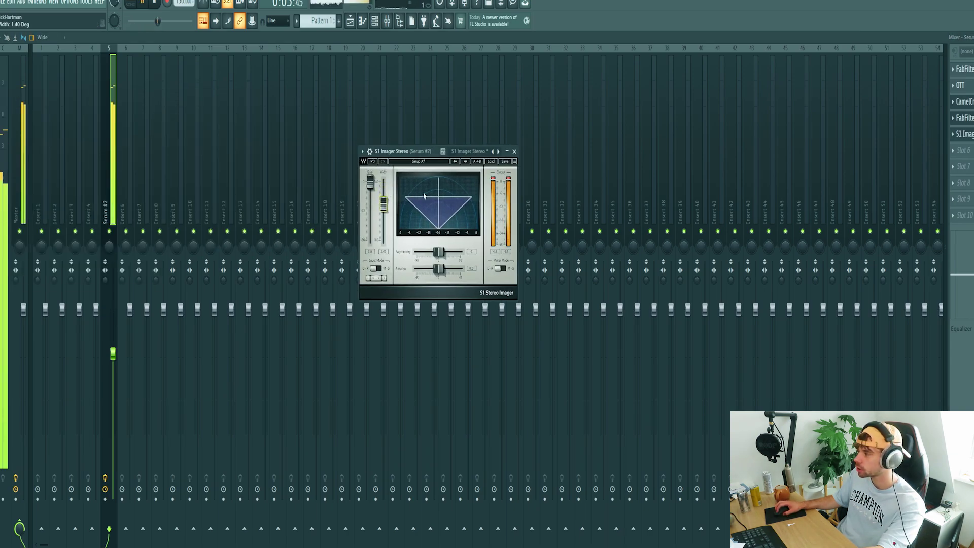
Step: Add FabFilter Pro-R reverb to the lead track with a reduced mix and shift it down to slot 7
click(963, 150)
click(775, 119)
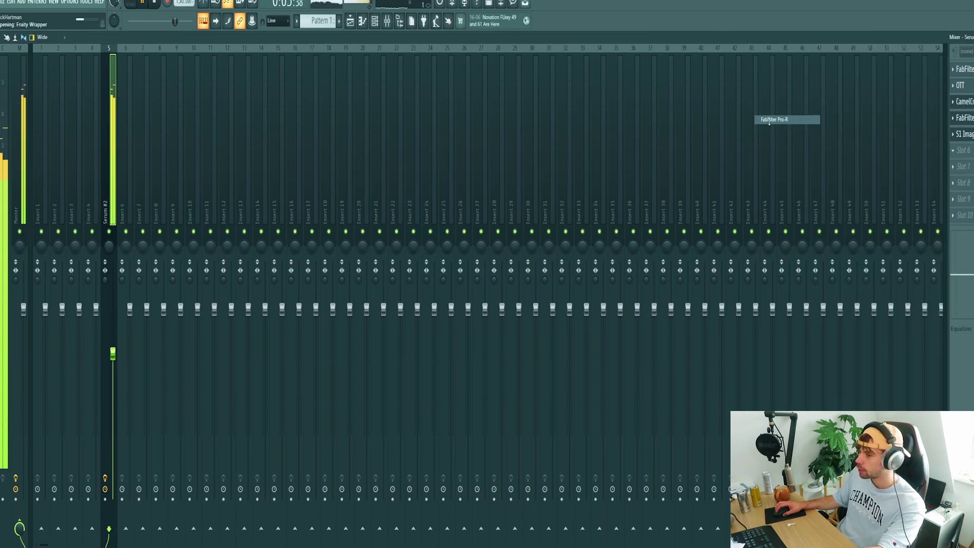
drag(159, 88, 631, 122)
drag(719, 154, 718, 179)
scroll(961, 152, down, 1)
Step: Add H-Delay in slot 8 of the lead track, turn down its dry/wet and set its high-pass filter to 214
click(960, 183)
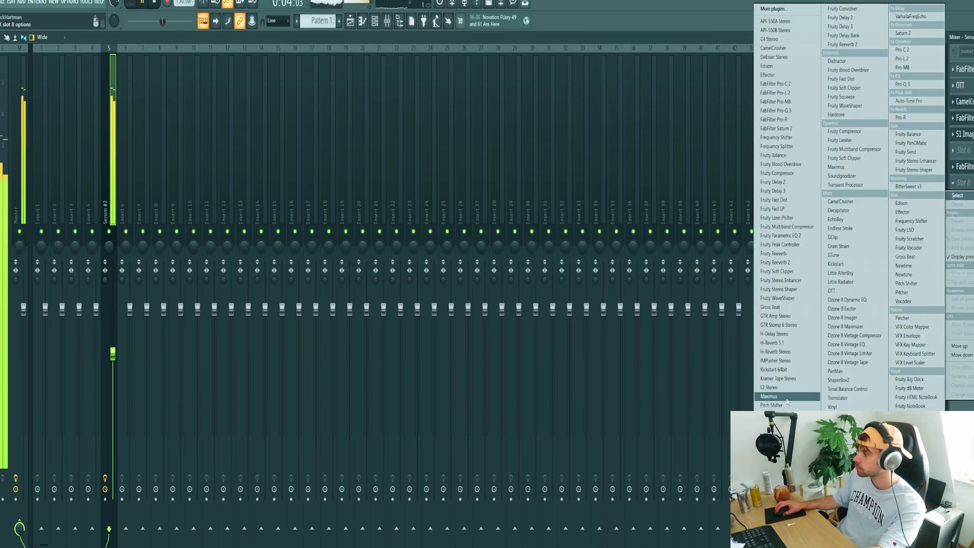
click(774, 334)
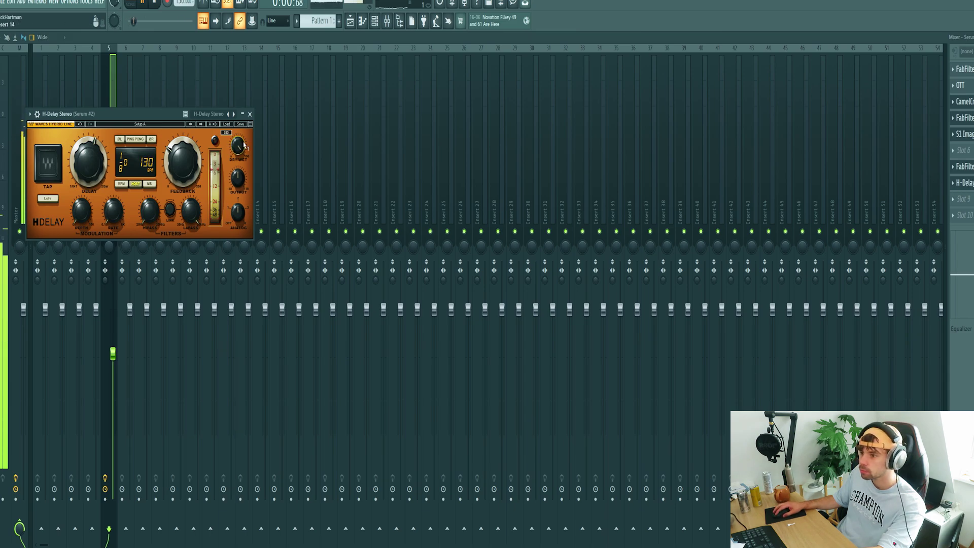
drag(244, 146, 241, 148)
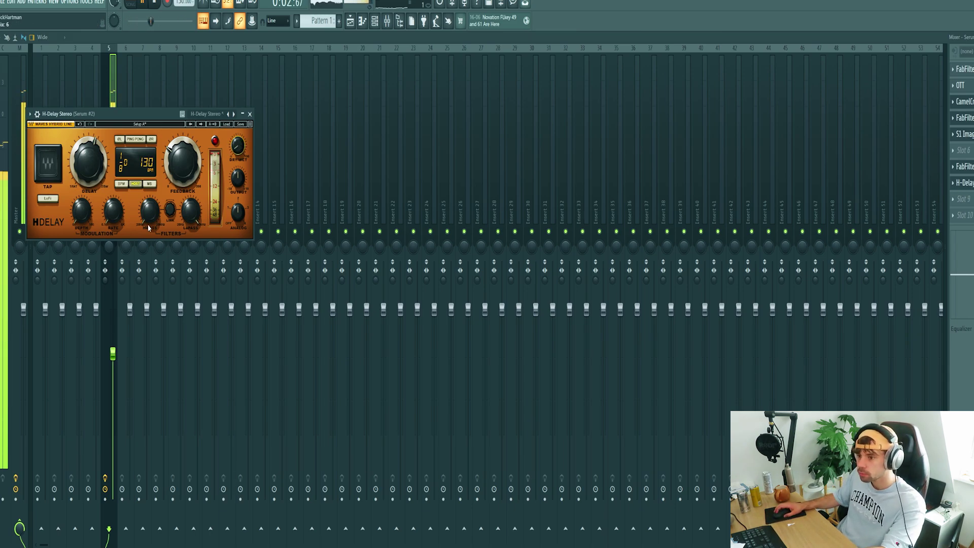
drag(150, 212, 151, 219)
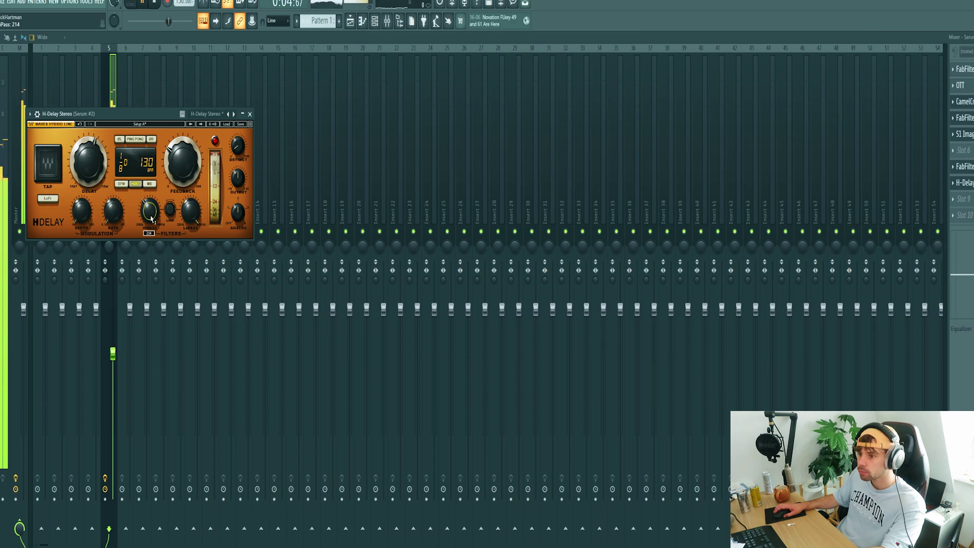
key(Escape)
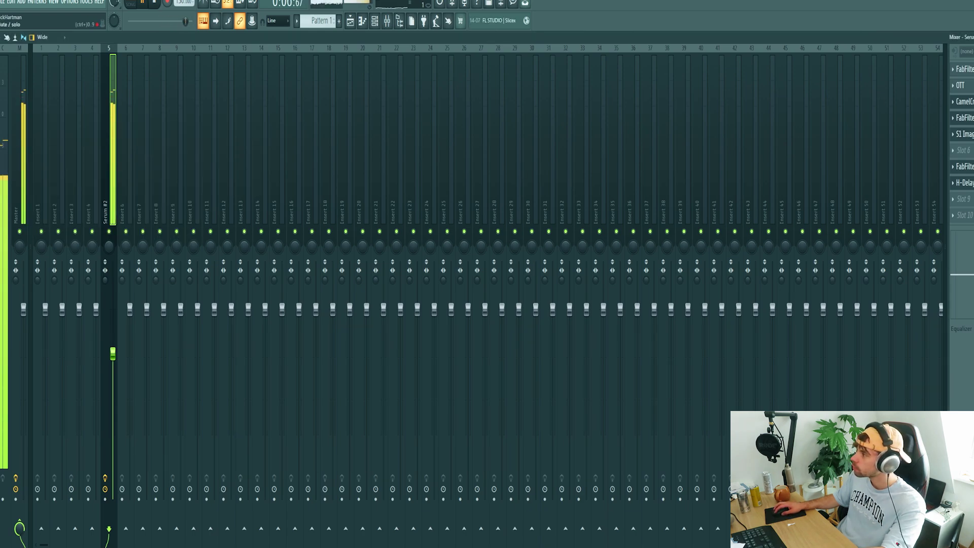
Step: Narrow the width in the lead track's S1 Stereo Imager to 1.08
click(964, 134)
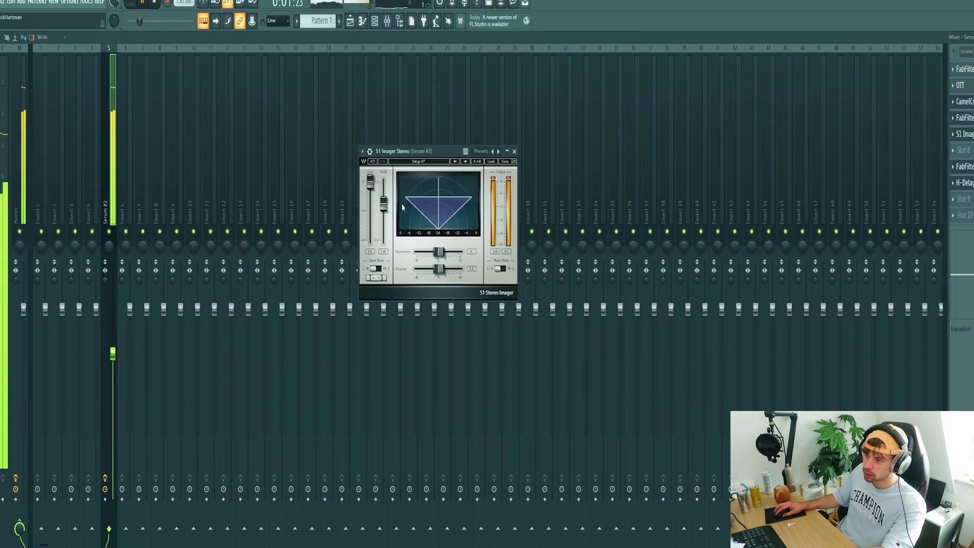
drag(381, 220, 381, 222)
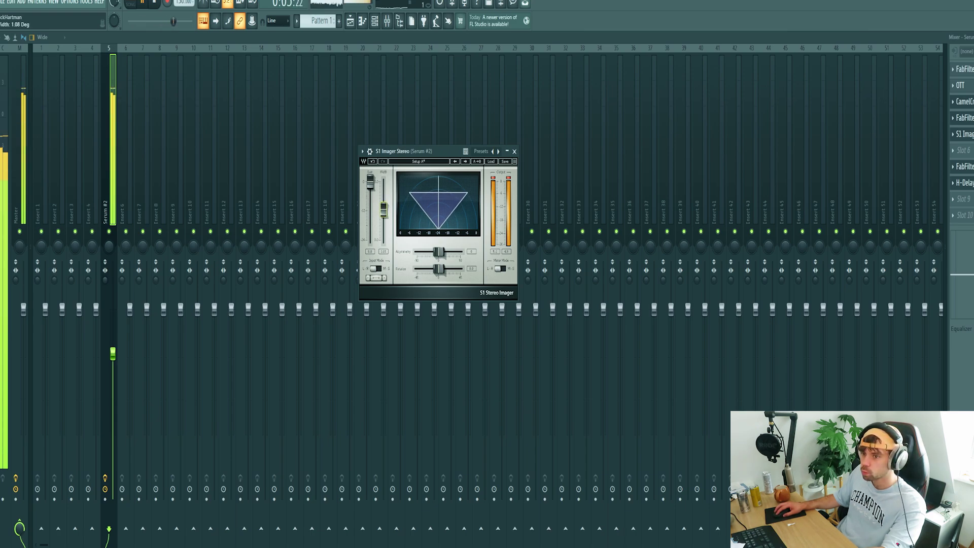
key(space)
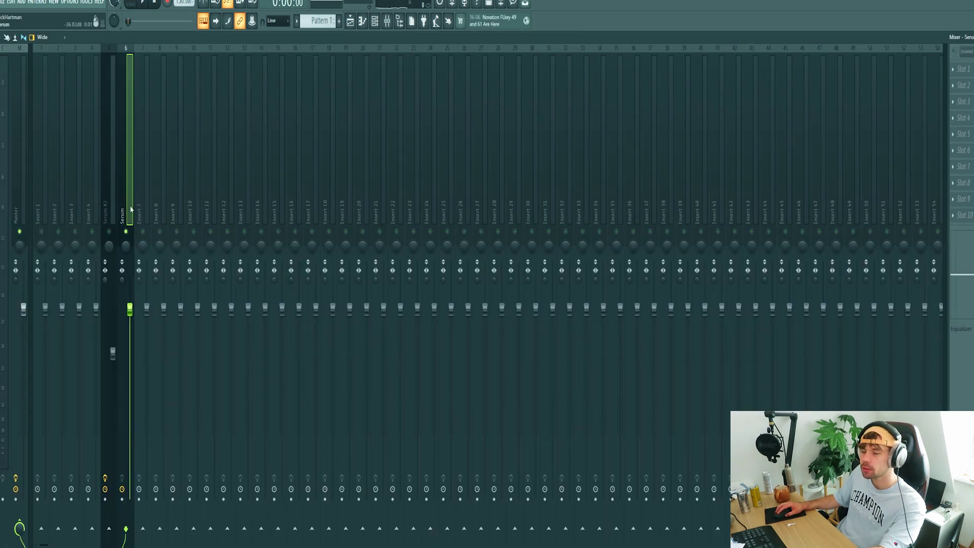
Step: Load FabFilter Pro-Q 3 in slot 1 of the Serum bass track and add a 24 dB/oct low cut at about 158 Hz
key(space)
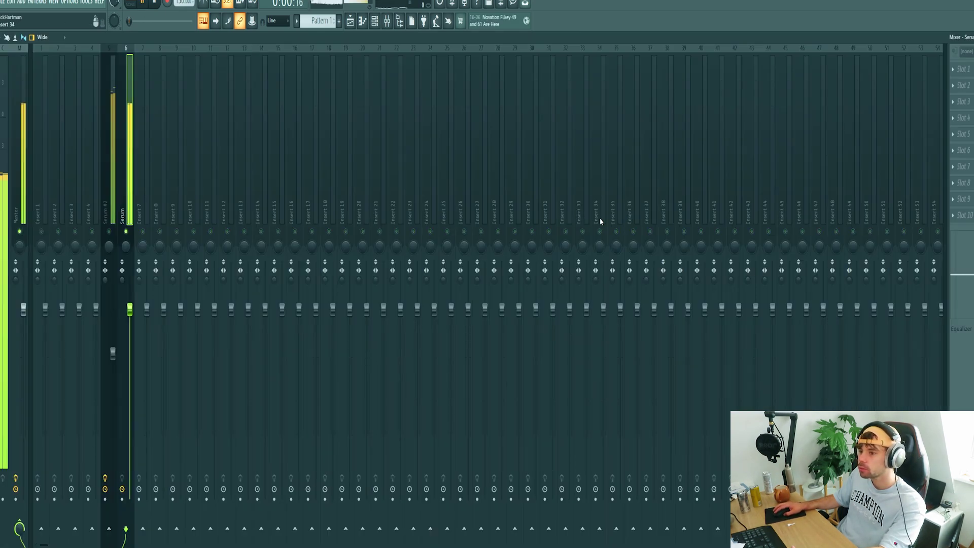
click(965, 69)
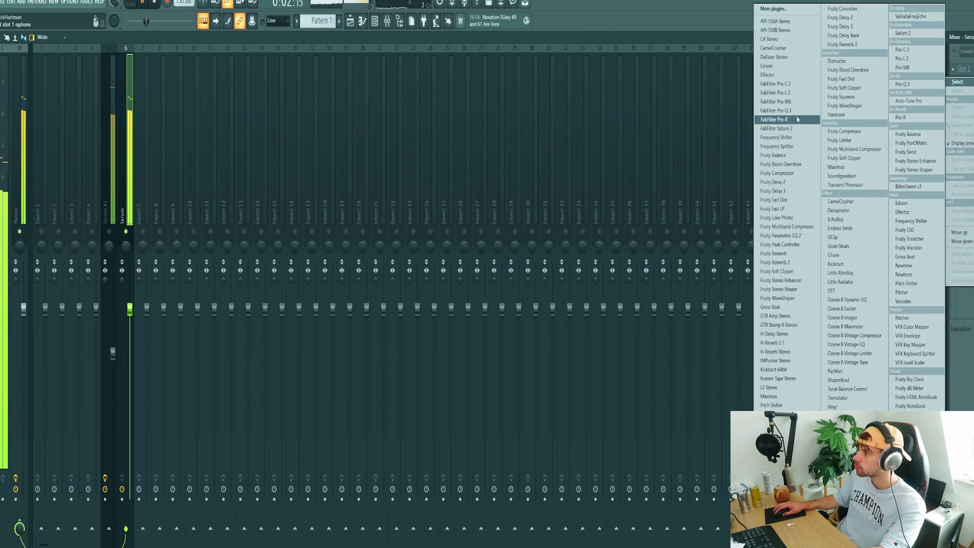
click(786, 110)
key(space)
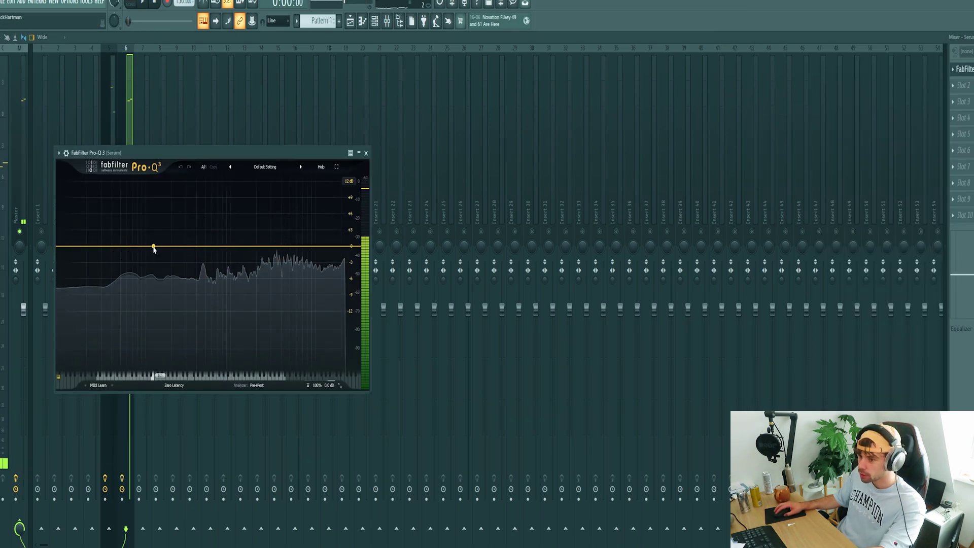
drag(157, 247, 162, 254)
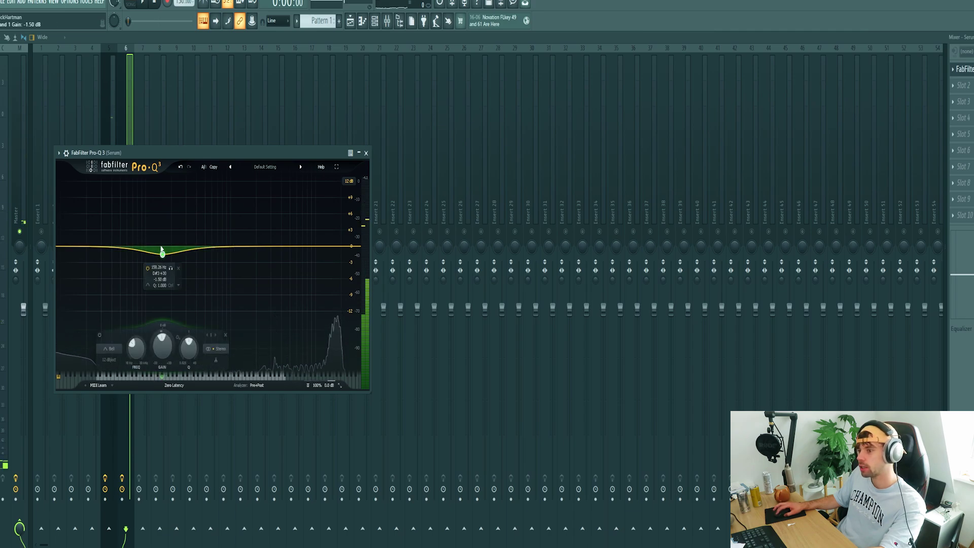
right_click(161, 254)
mouse_move(185, 293)
click(251, 315)
key(space)
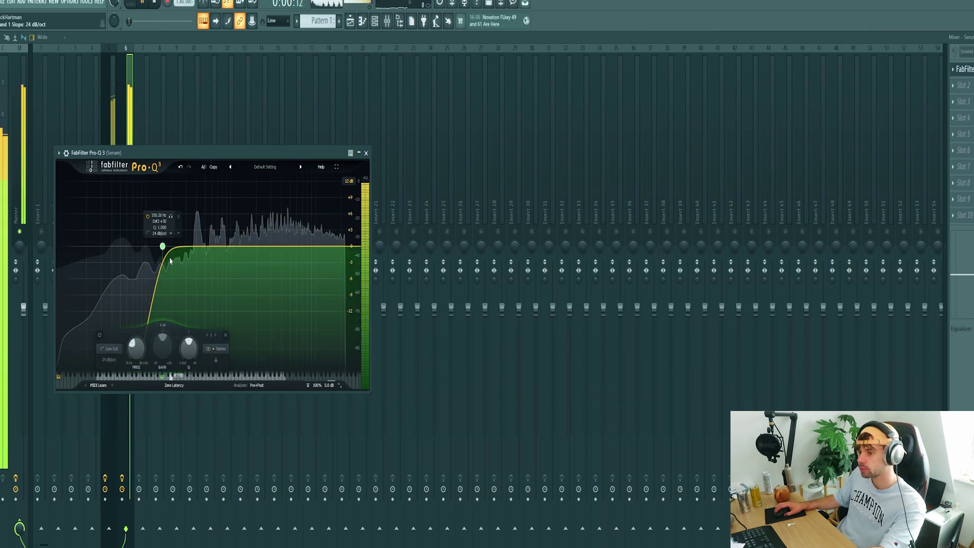
drag(163, 250, 162, 245)
Step: Add CamelCrusher in slot 2 of the Serum bass track, switch to its next patch and move the window aside
click(963, 85)
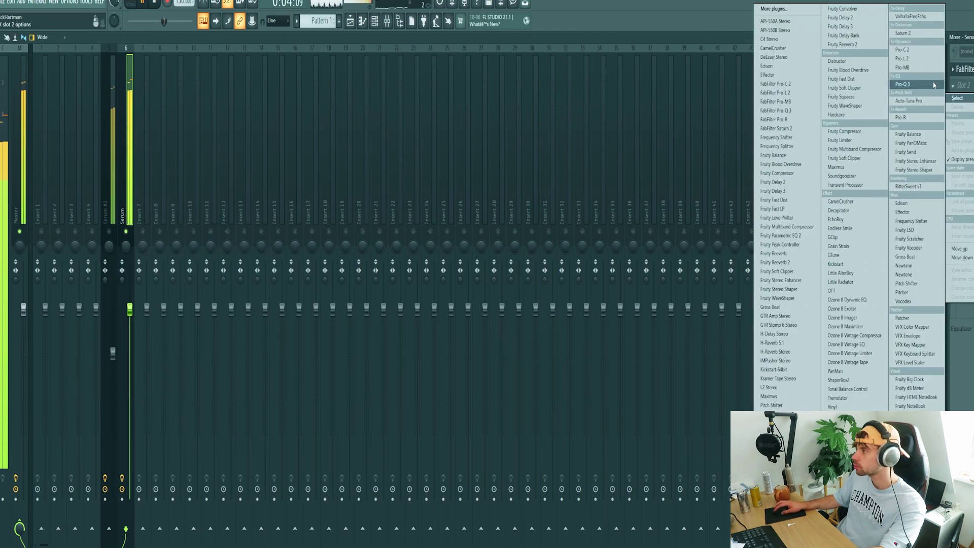
click(841, 201)
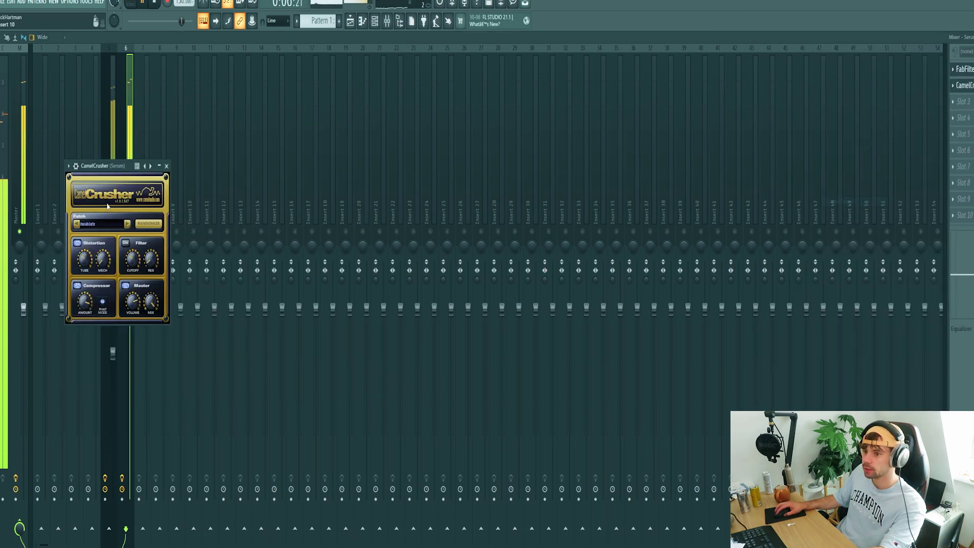
click(127, 225)
drag(113, 173, 587, 121)
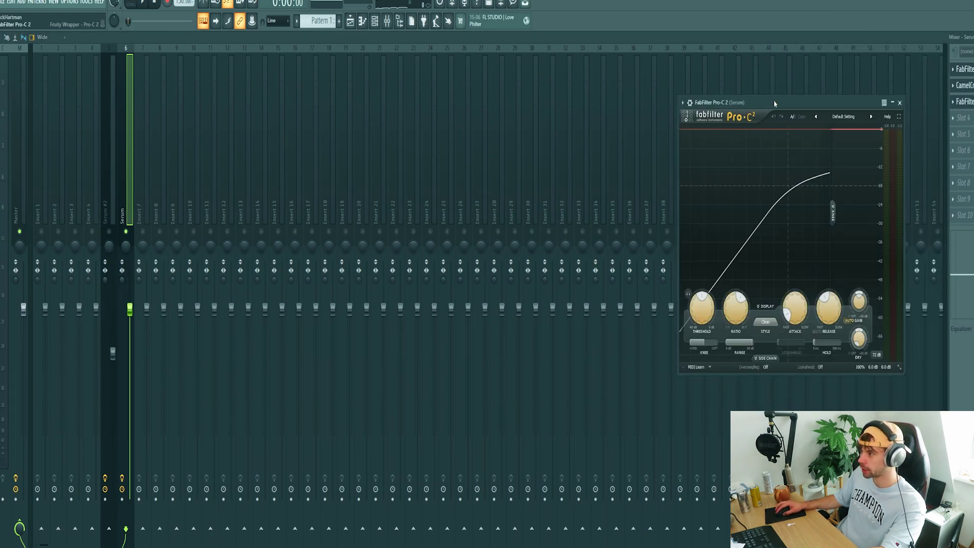
Step: Raise the threshold and attack of FabFilter Pro-C 2 on the Serum bass track while the pattern plays
drag(774, 103, 589, 108)
key(space)
drag(515, 324, 514, 313)
drag(607, 332, 606, 323)
drag(518, 318, 518, 310)
Step: Load FabFilter Pro-R in slot 4 of the Serum bass track and set its mix to about 6.4%
click(960, 118)
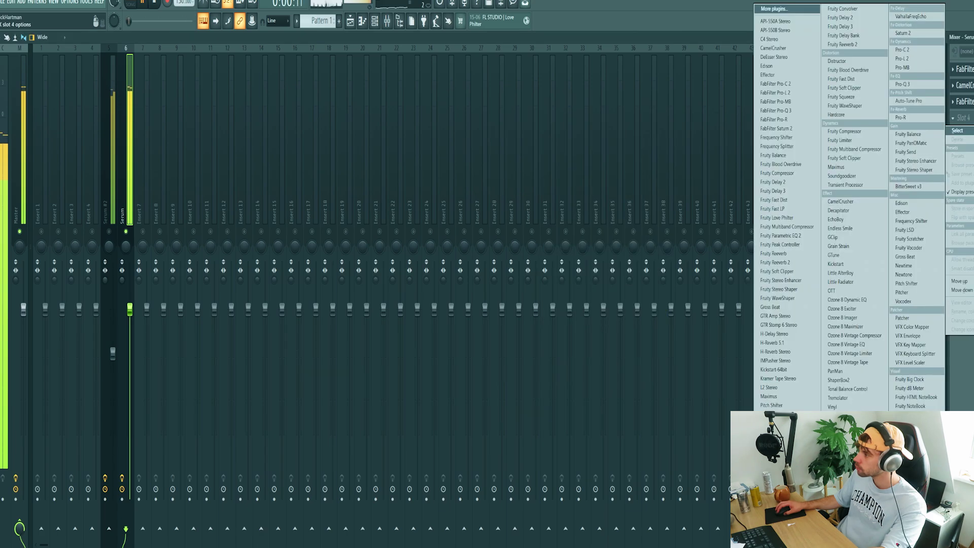
click(791, 120)
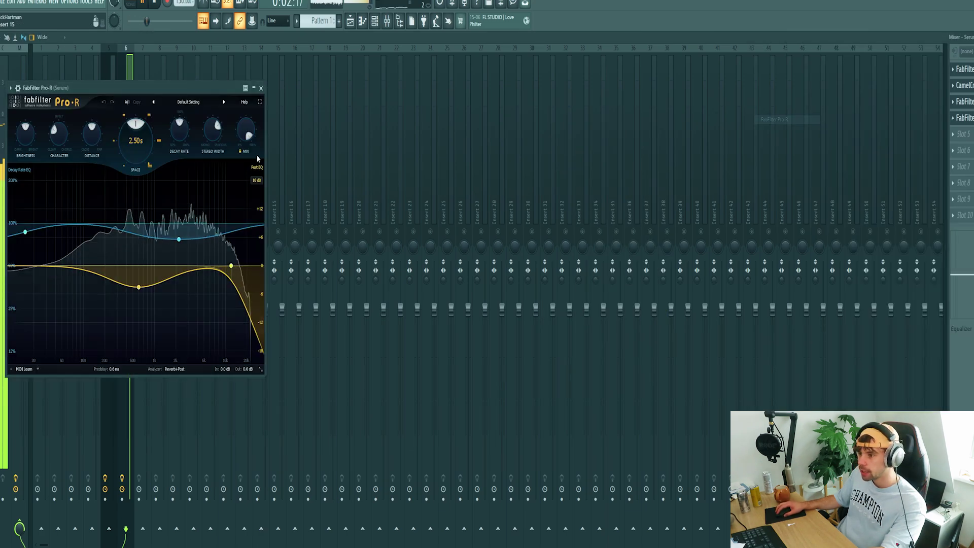
drag(246, 126, 240, 133)
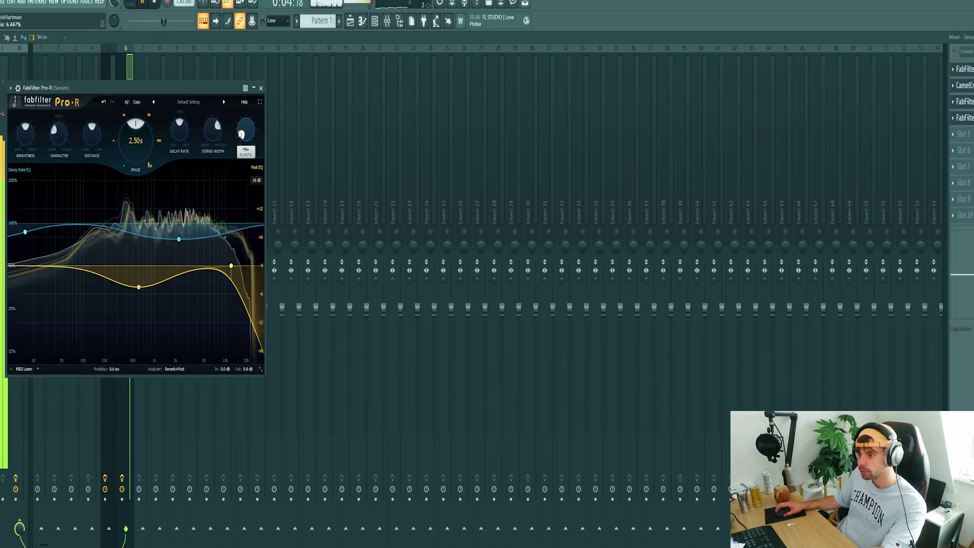
Step: Add H-Delay Stereo to the Serum bass track, place it ahead of Pro-R and move its window aside
click(958, 142)
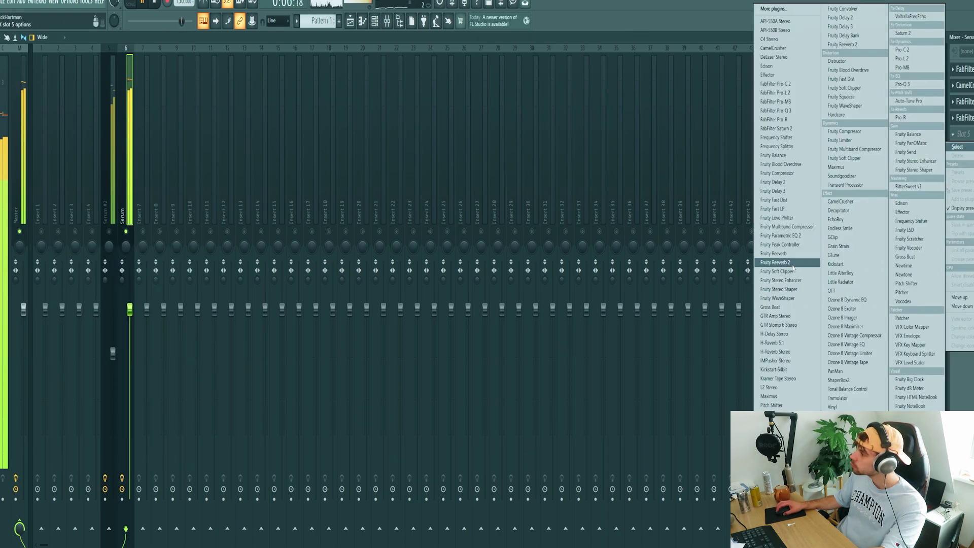
click(777, 334)
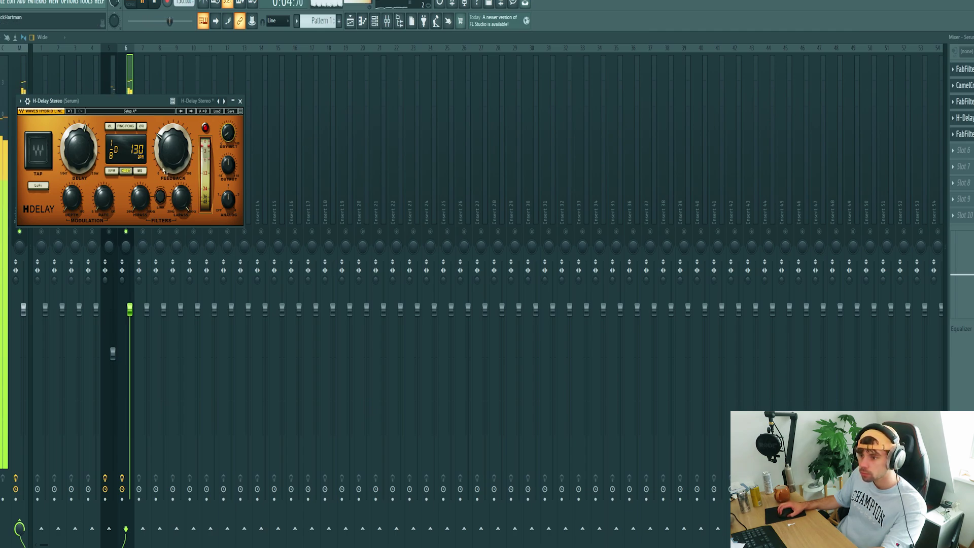
drag(113, 100, 394, 133)
key(space)
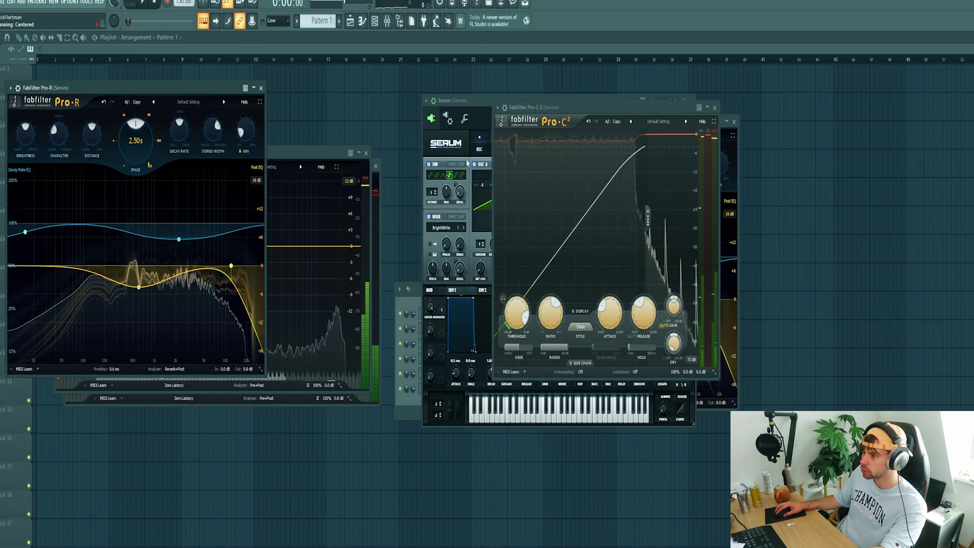
Step: Audition the Serum bass together with the lead layer and lower the Serum bass track's volume in the mixer
click(489, 137)
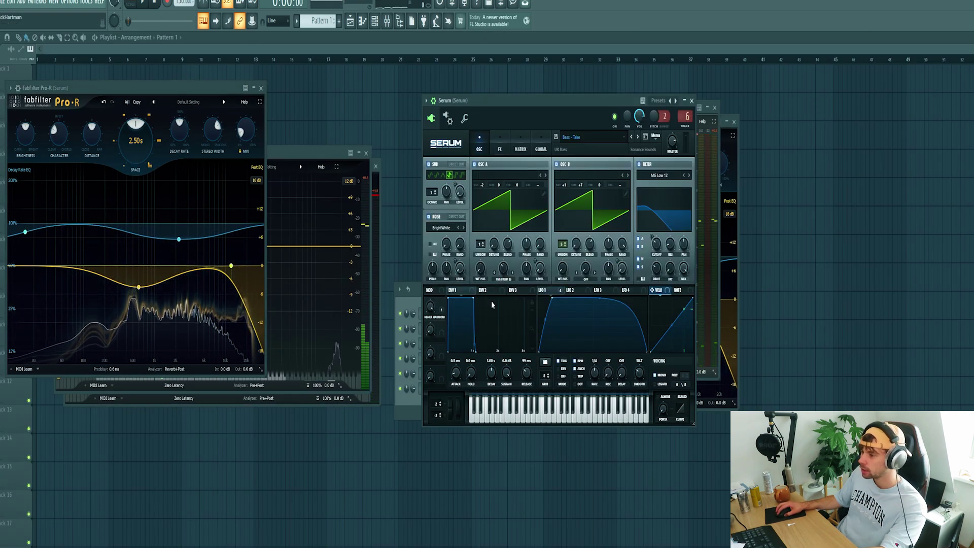
key(space)
drag(431, 308, 408, 321)
click(408, 308)
key(space)
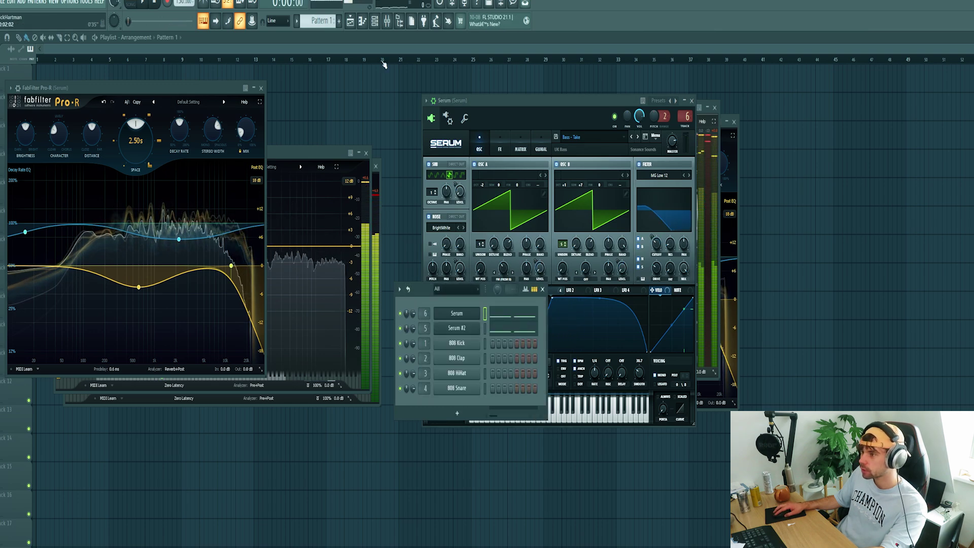
key(F9)
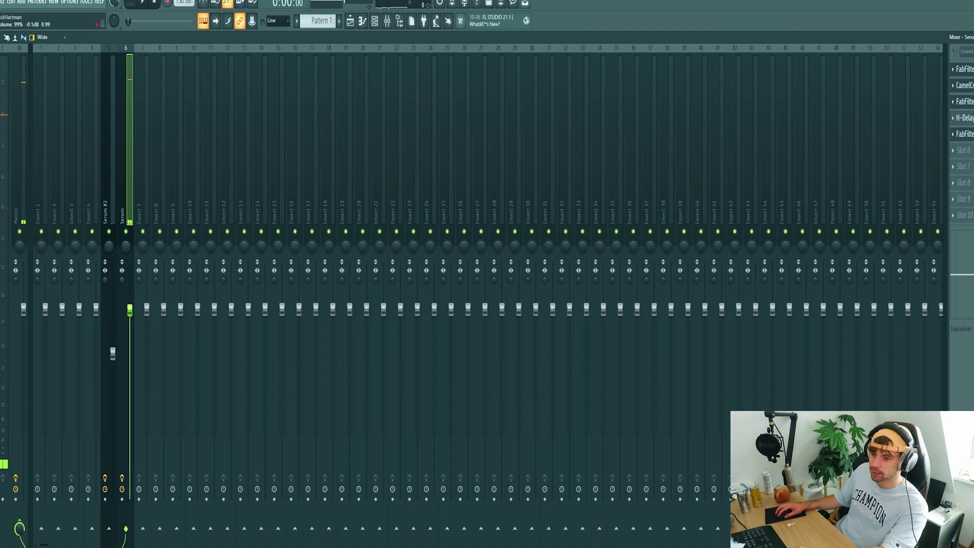
key(space)
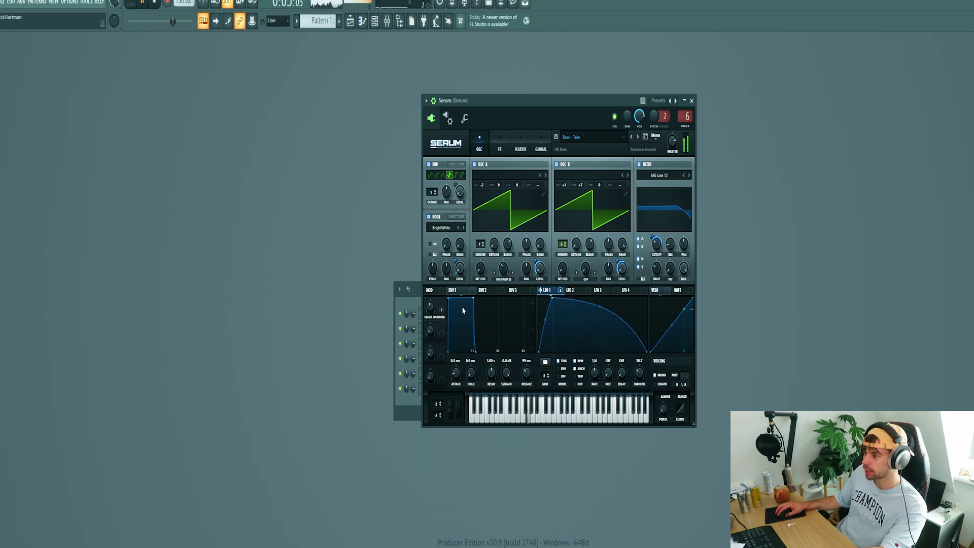
Step: Clone the Serum #2 channel and place its melody on the clone in a new Pattern 2
click(411, 298)
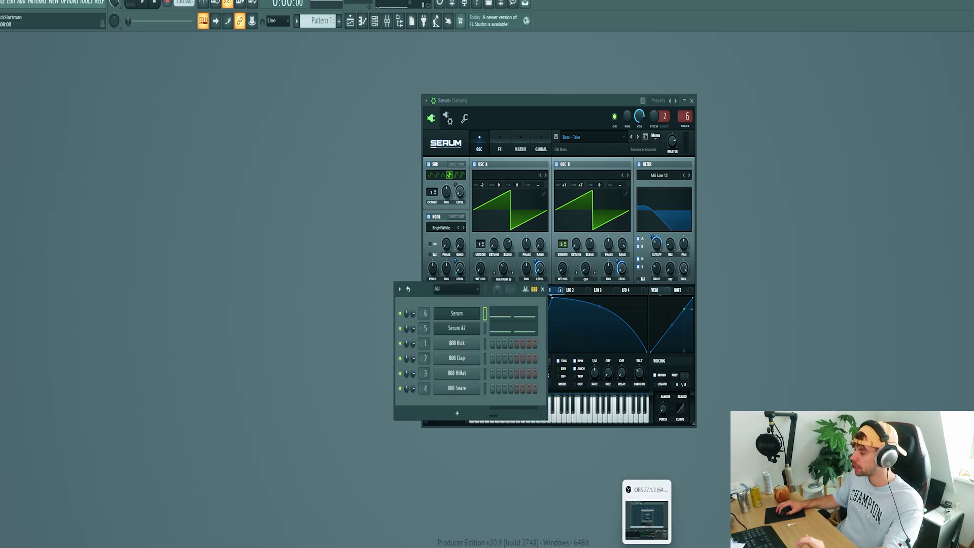
click(485, 328)
key(alt+c)
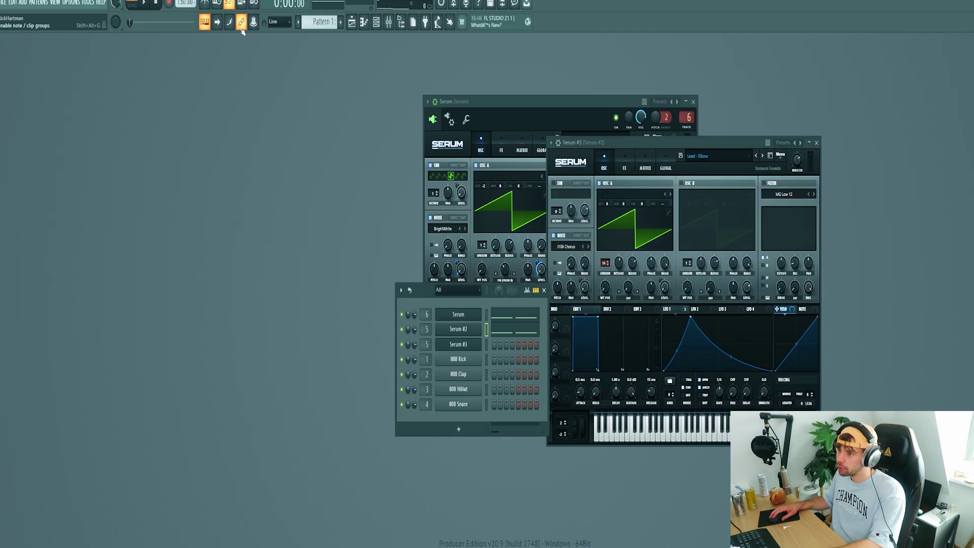
click(340, 23)
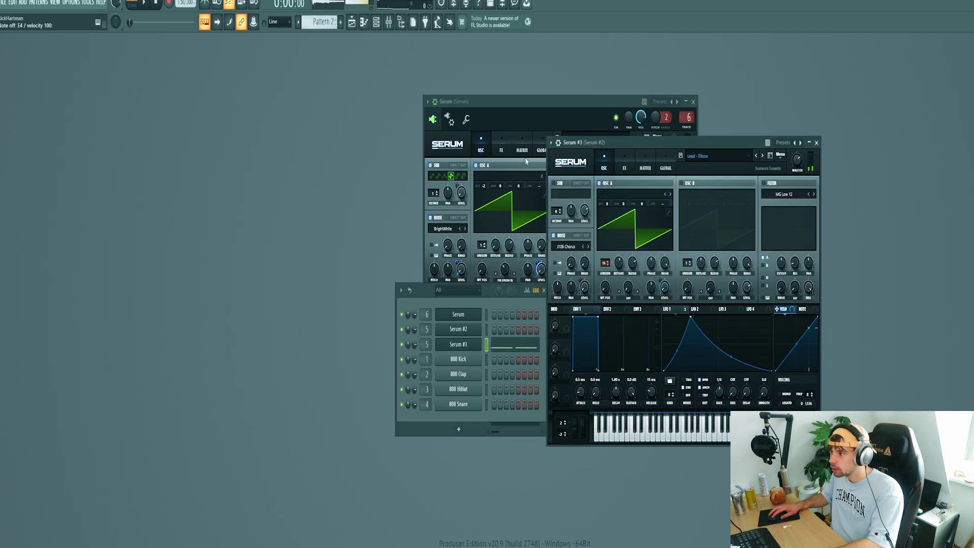
Step: Route the cloned Serum #3 channel to its own mixer track 7
click(557, 143)
key(ctrl+l)
key(v)
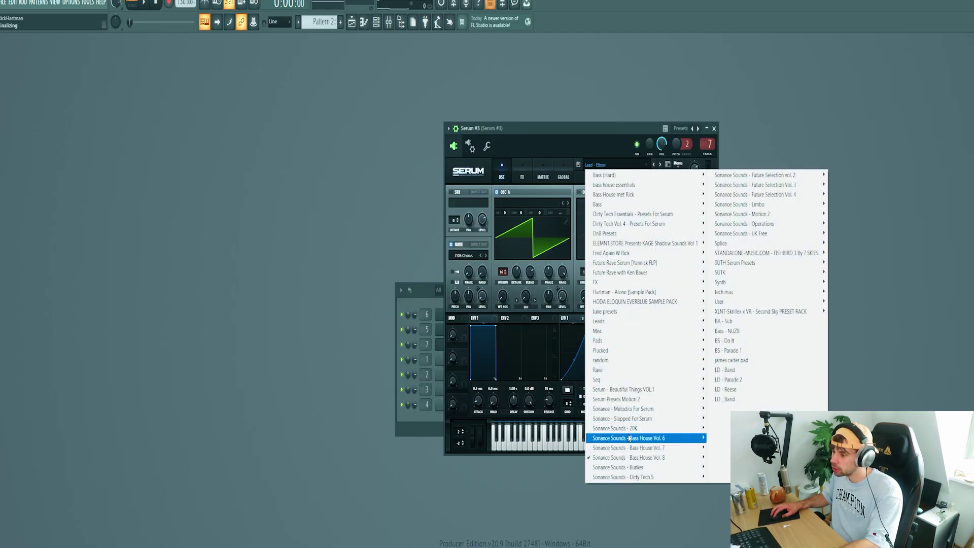
Step: Load the Bass - High preset from Sonance Sounds - Bass House Vol. 8 in Serum #3
mouse_move(645, 457)
click(733, 165)
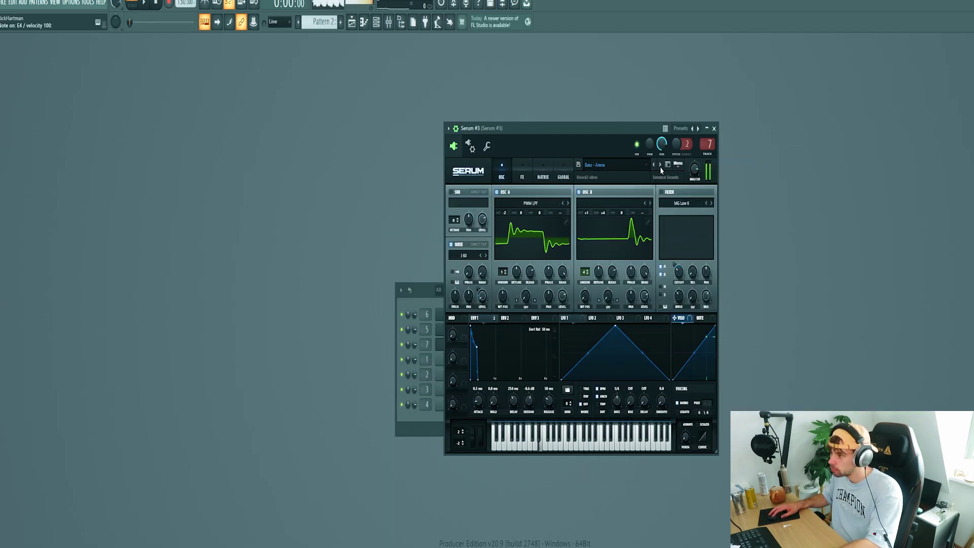
click(658, 165)
click(659, 166)
click(659, 166)
click(659, 166)
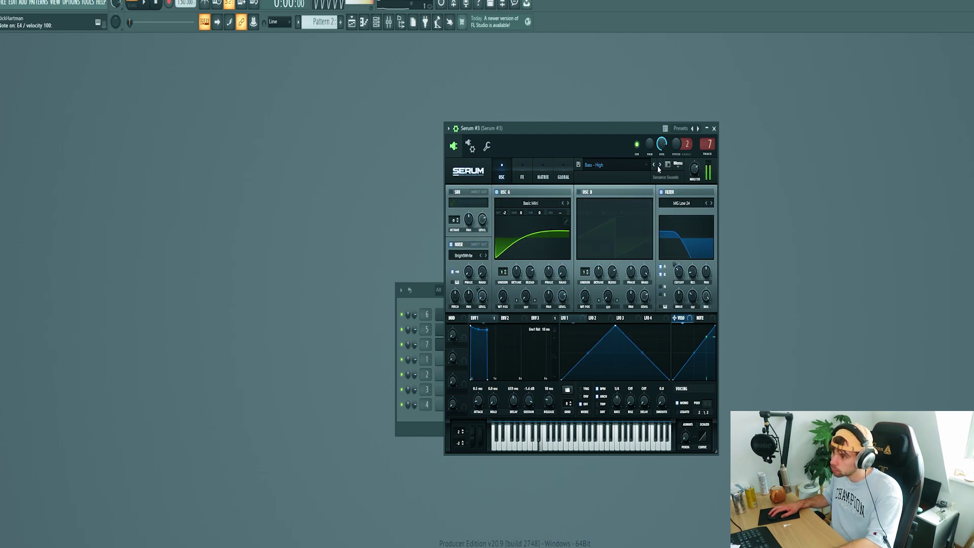
Step: Play Pattern 2 with the Serum #3 window moved aside and check its notes in the piano roll
drag(563, 127, 686, 111)
key(space)
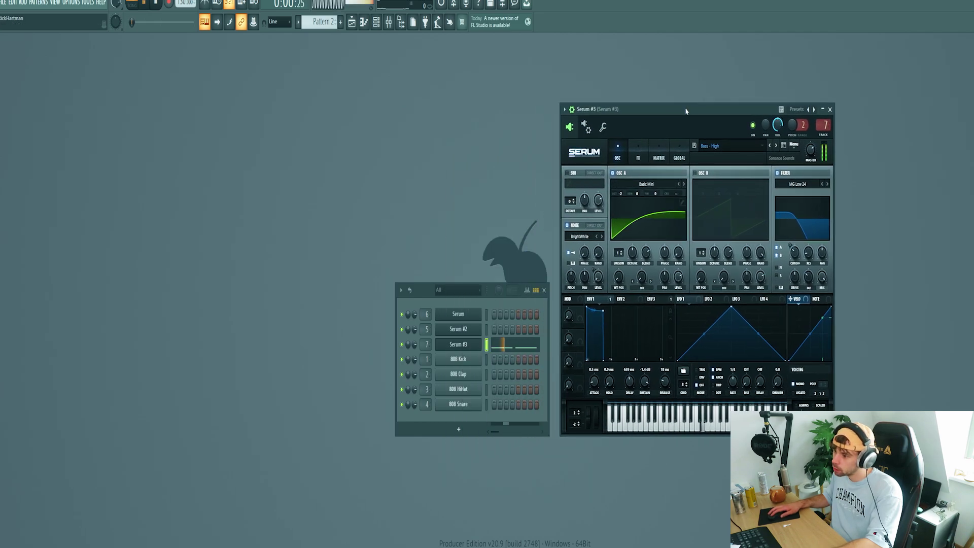
click(525, 348)
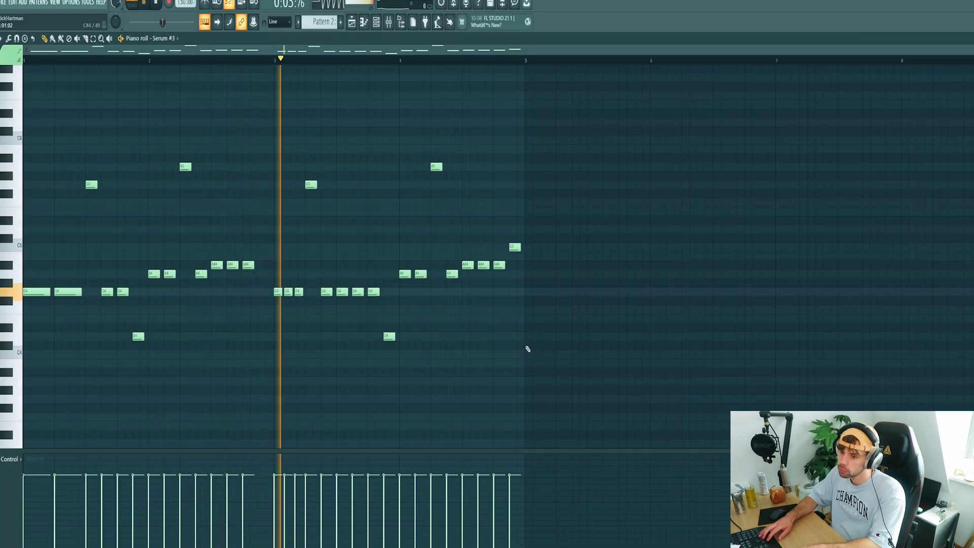
key(Escape)
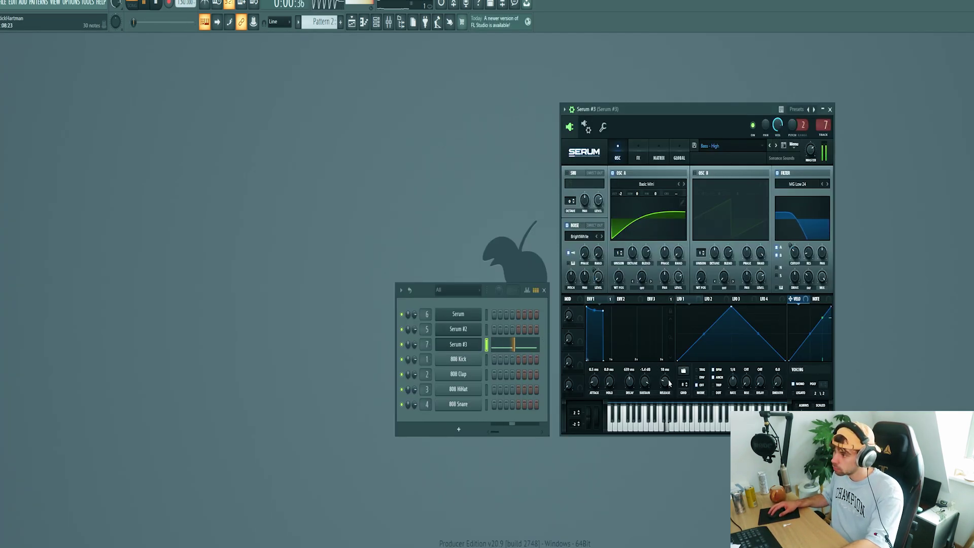
click(570, 128)
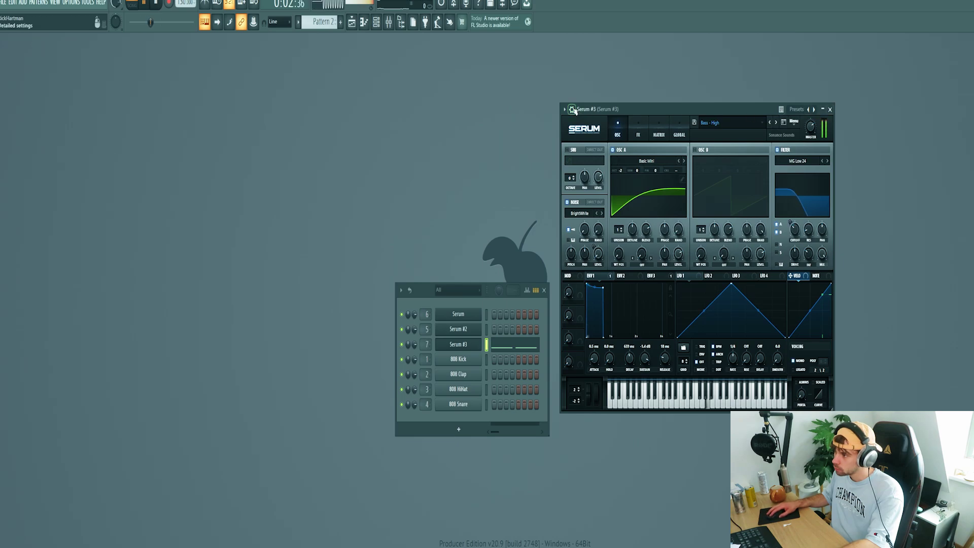
click(572, 109)
Step: Load CamelCrusher in slot 1 of the Serum #3 mixer track
click(388, 25)
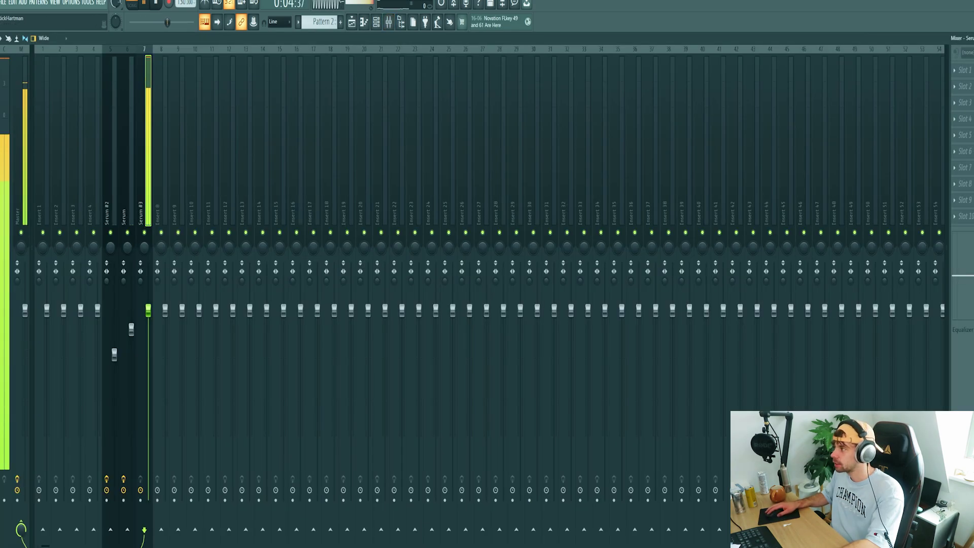
click(964, 70)
click(856, 202)
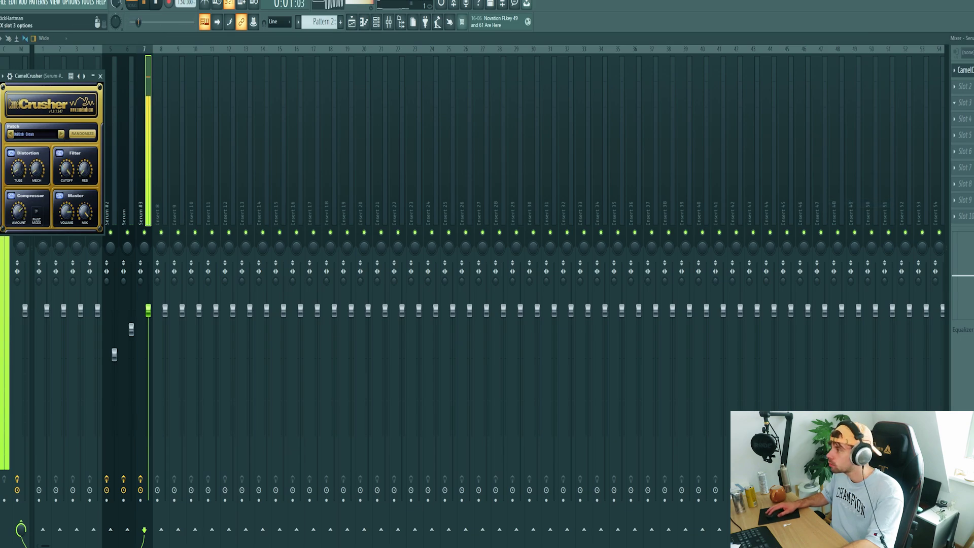
Step: Load FabFilter Pro-Q 3 in slot 2 of the Serum #3 track and add a 6 dB/oct high cut at about 252 Hz
click(964, 86)
click(786, 110)
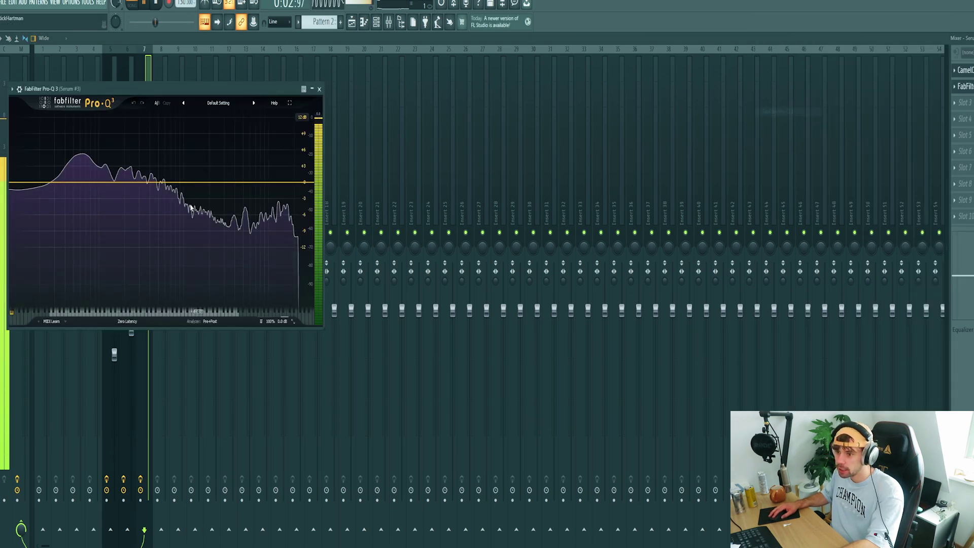
click(196, 186)
right_click(196, 186)
mouse_move(231, 228)
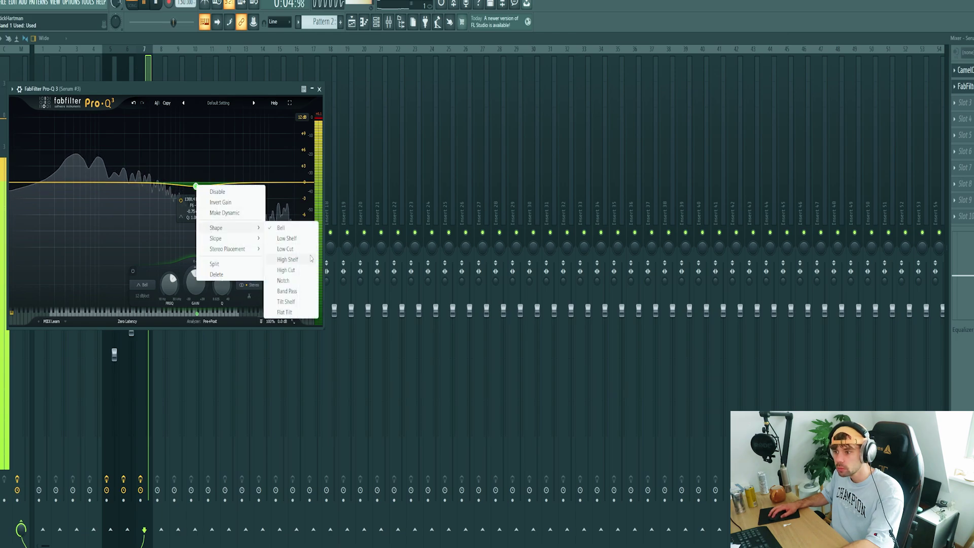
click(286, 270)
drag(195, 184, 133, 182)
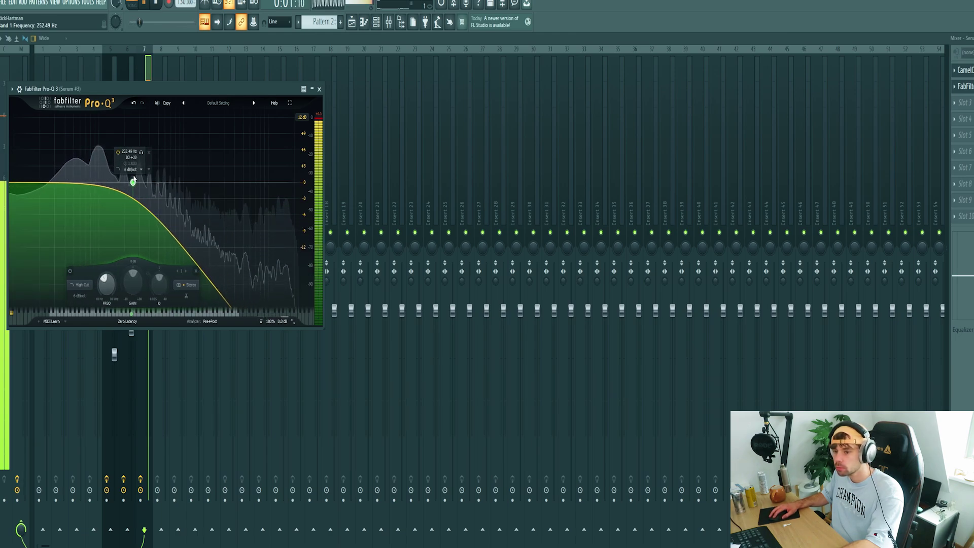
Step: Load RBass Stereo in slot 3 of the Serum #3 track with frequency 45 and intensity about -22.6 dB
click(963, 103)
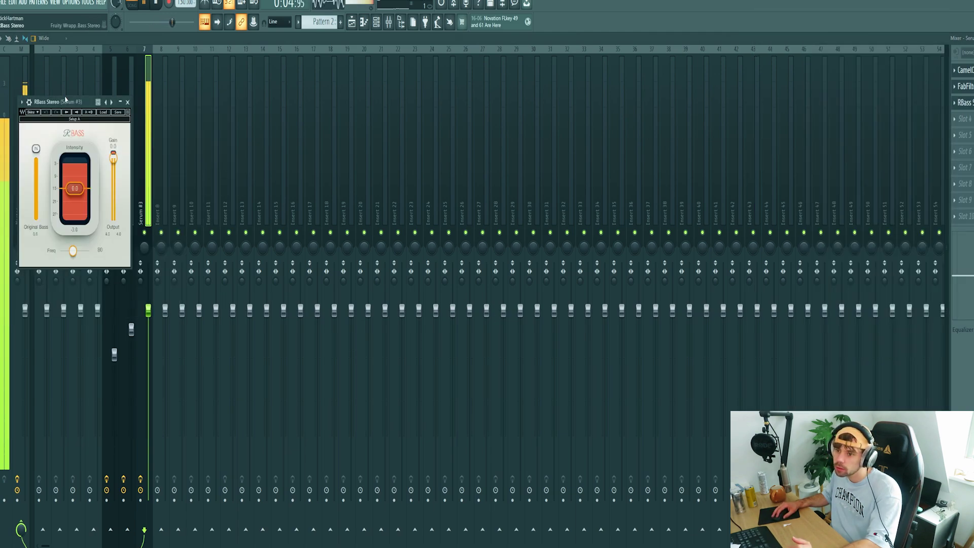
drag(64, 99, 543, 90)
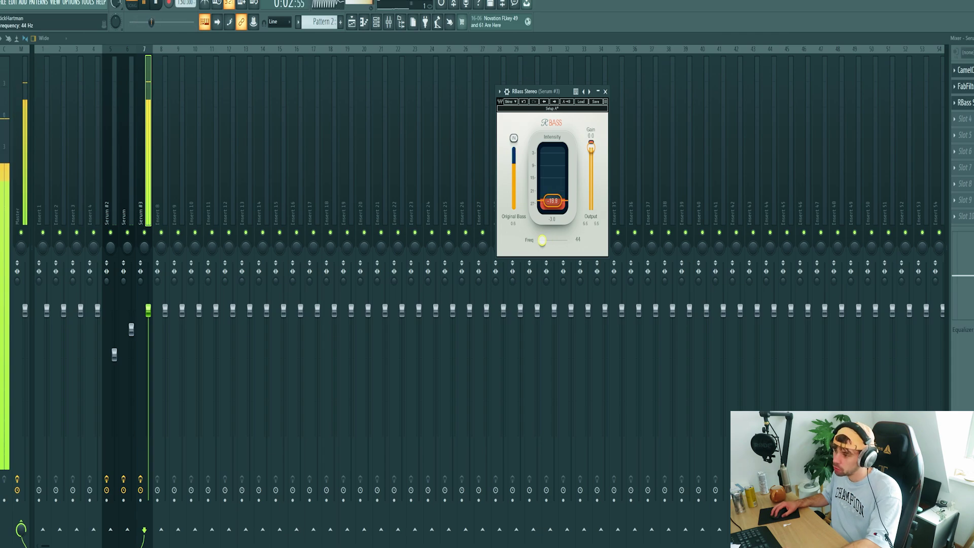
drag(542, 240, 543, 240)
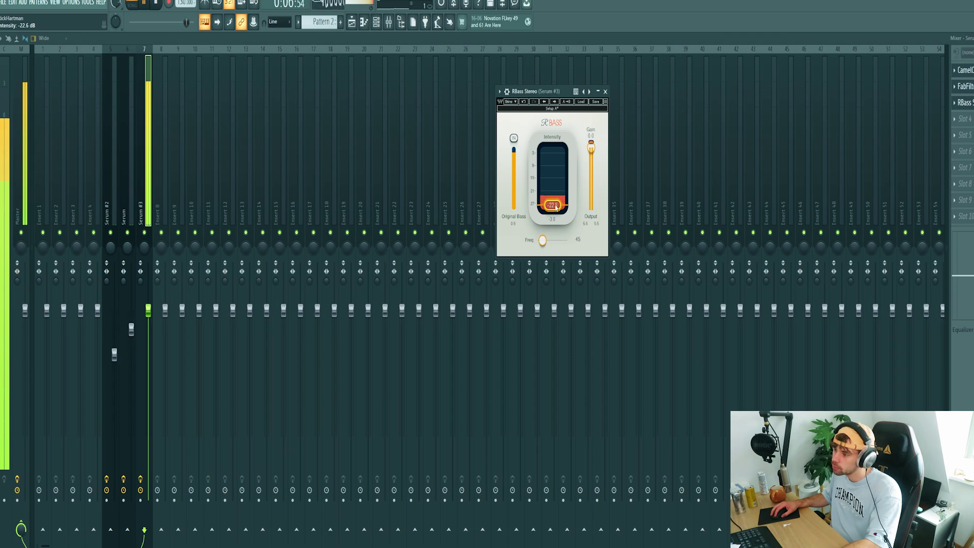
key(Escape)
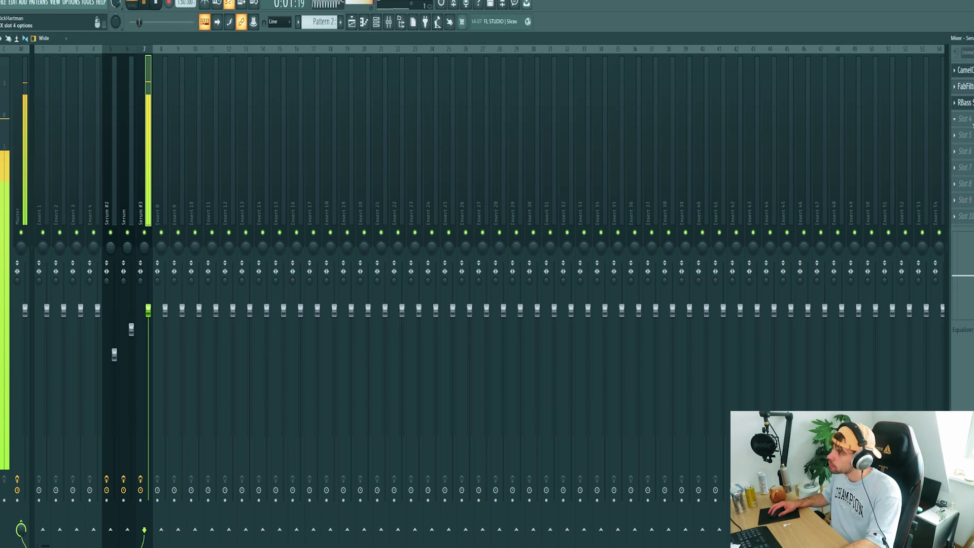
Step: Load another FabFilter Pro-Q 3 in slot 4 of the Serum #3 track and add a 6 dB/oct high cut at about 150 Hz
click(972, 125)
click(789, 112)
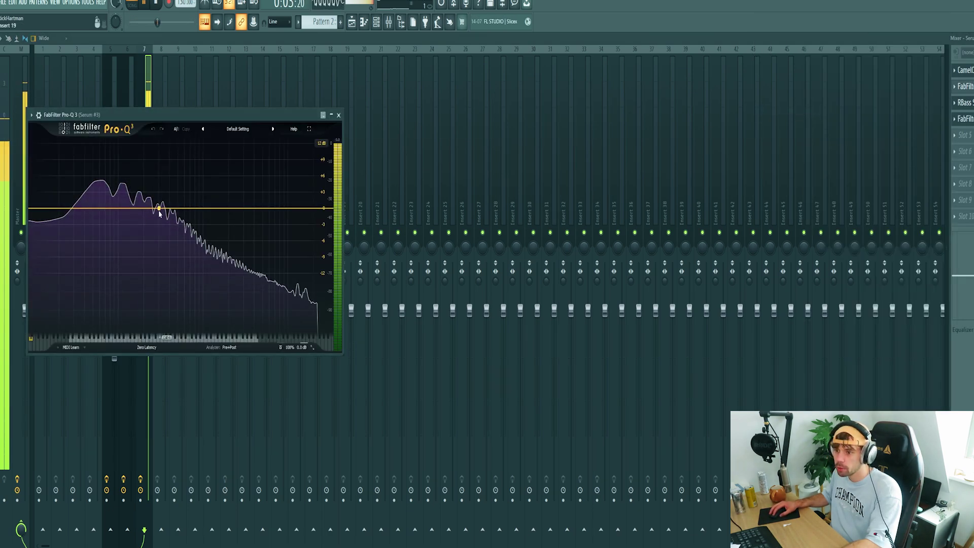
click(158, 210)
right_click(158, 209)
mouse_move(174, 258)
click(251, 295)
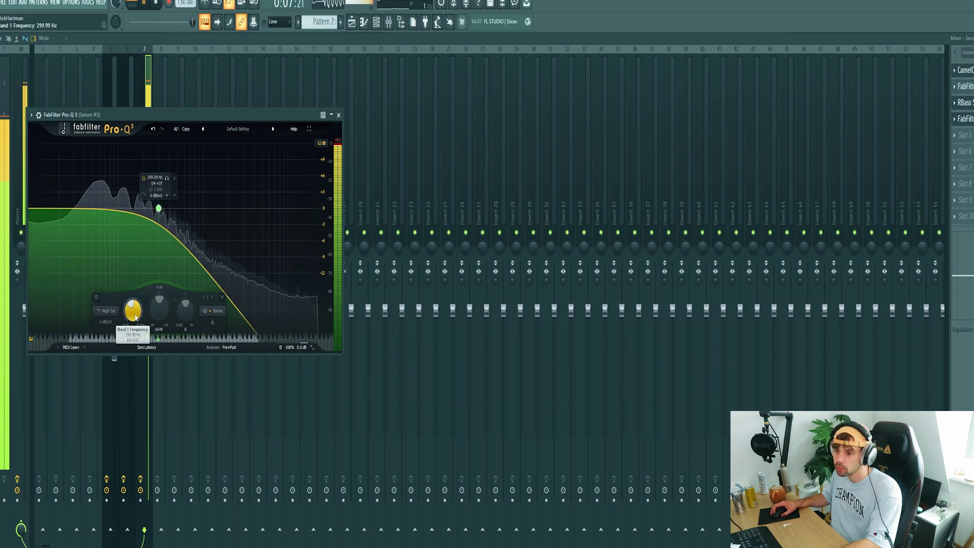
scroll(133, 311, down, 5)
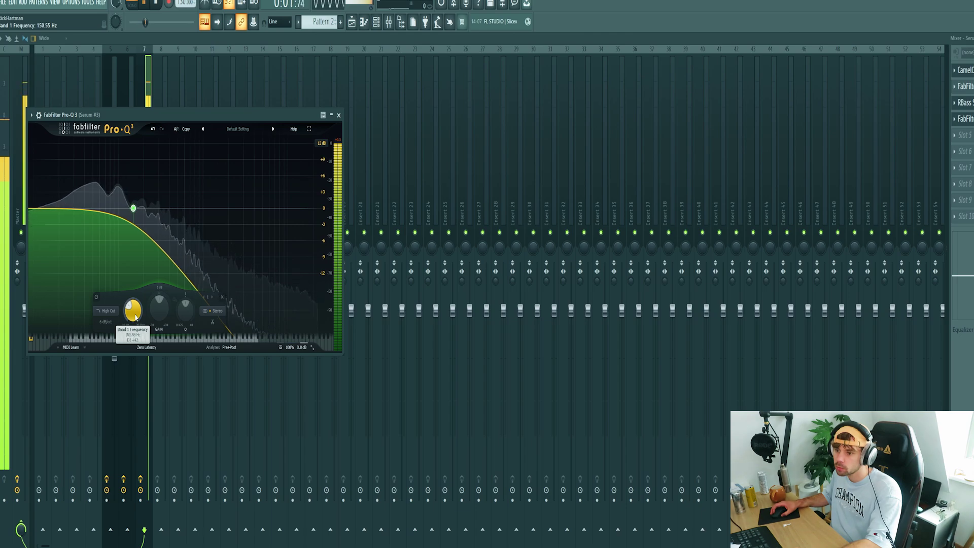
Step: Load FabFilter Pro-C 2 in slot 5 of the Serum #3 track and raise its threshold
click(964, 134)
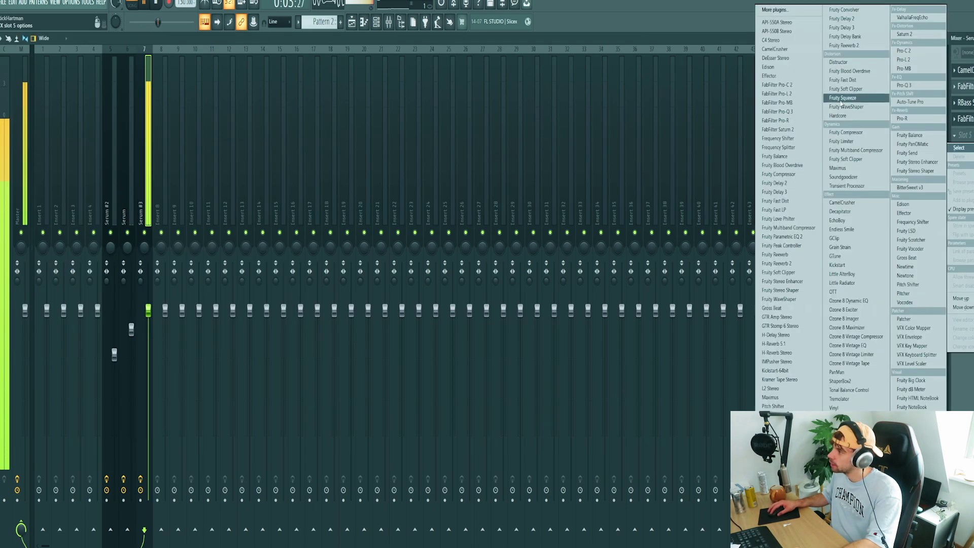
click(782, 87)
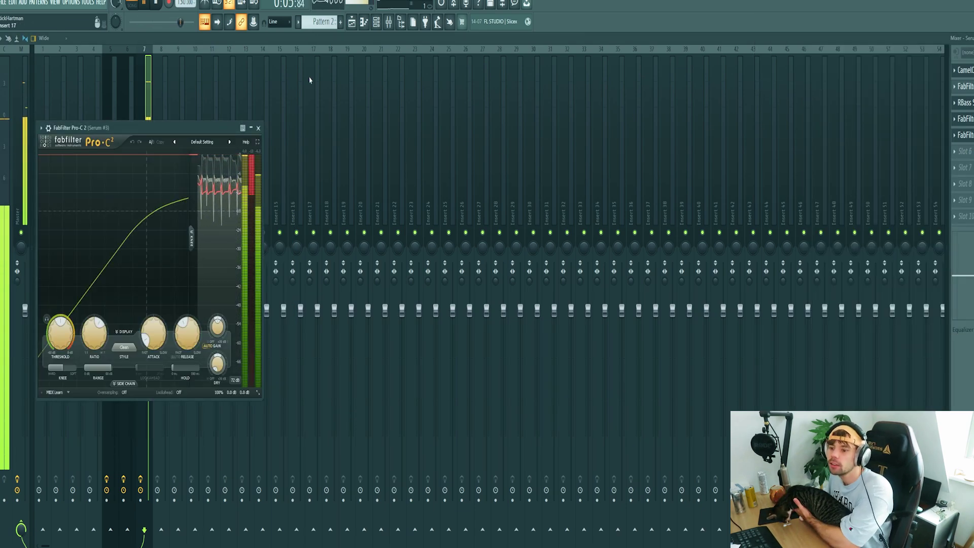
drag(60, 332, 72, 296)
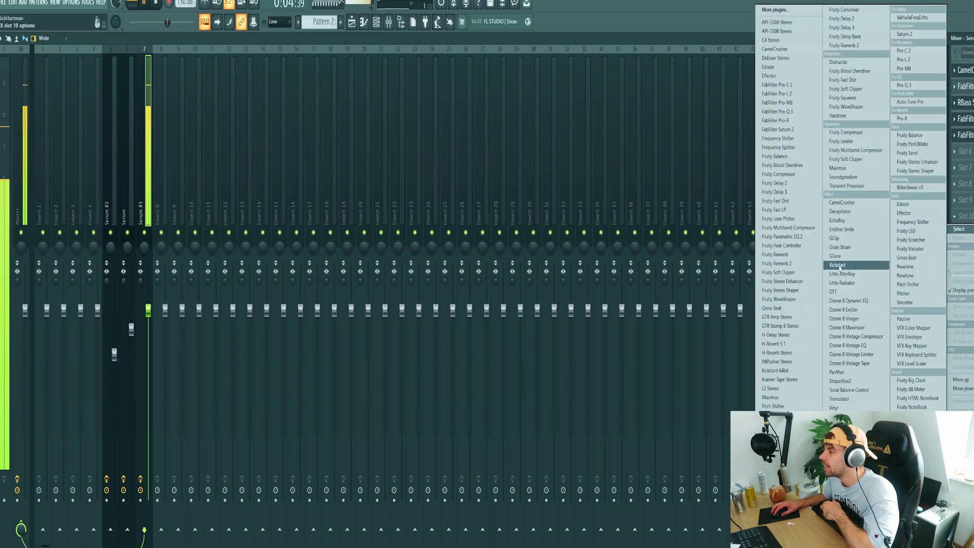
Step: Load Kickstart in slot 10 of the Serum #3 mixer track
click(857, 265)
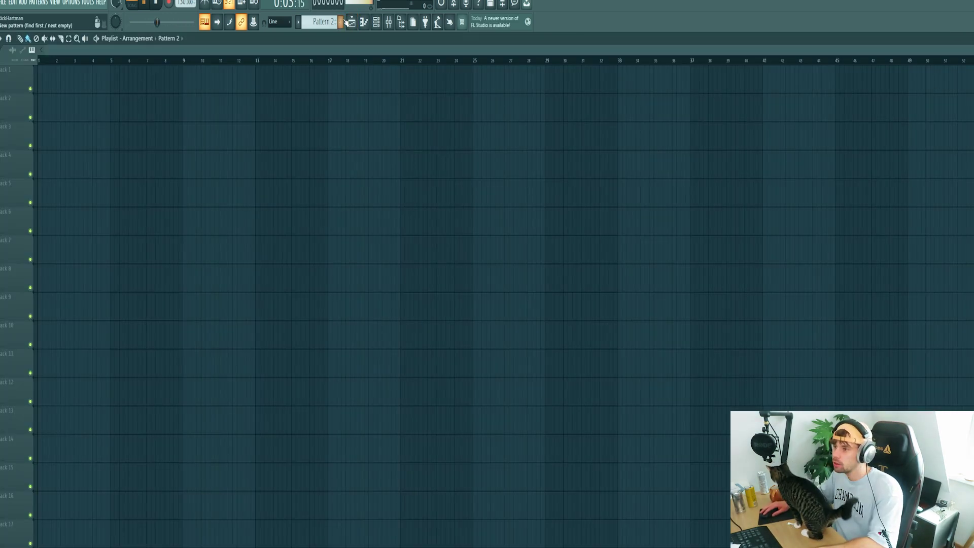
Step: Place Pattern 2 on track 4 and Pattern 1 on track 3 at bar 17, and loop bars 17 to 21
click(329, 170)
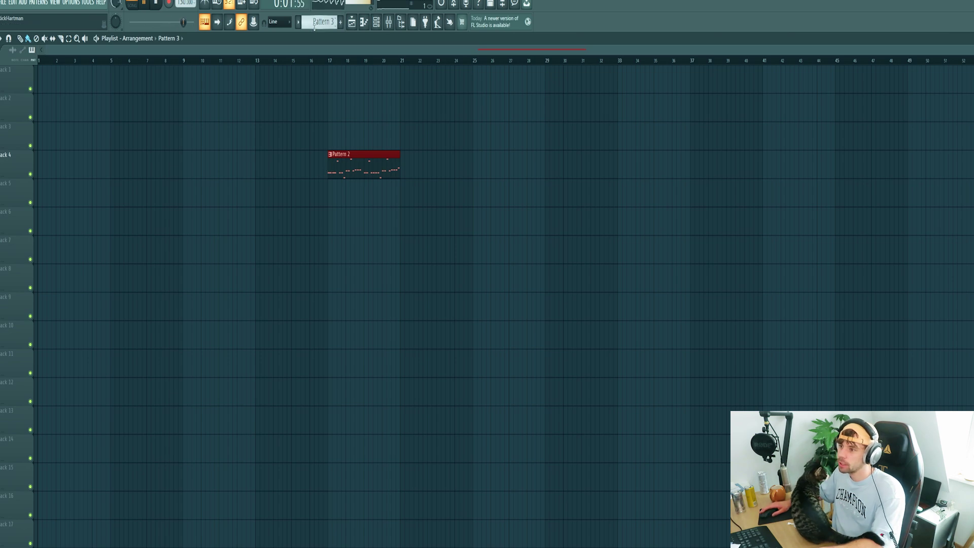
click(335, 137)
drag(328, 61, 401, 61)
Step: Play the layered patterns and slightly lower the volume fader of the Serum #3 mixer track
click(389, 23)
key(space)
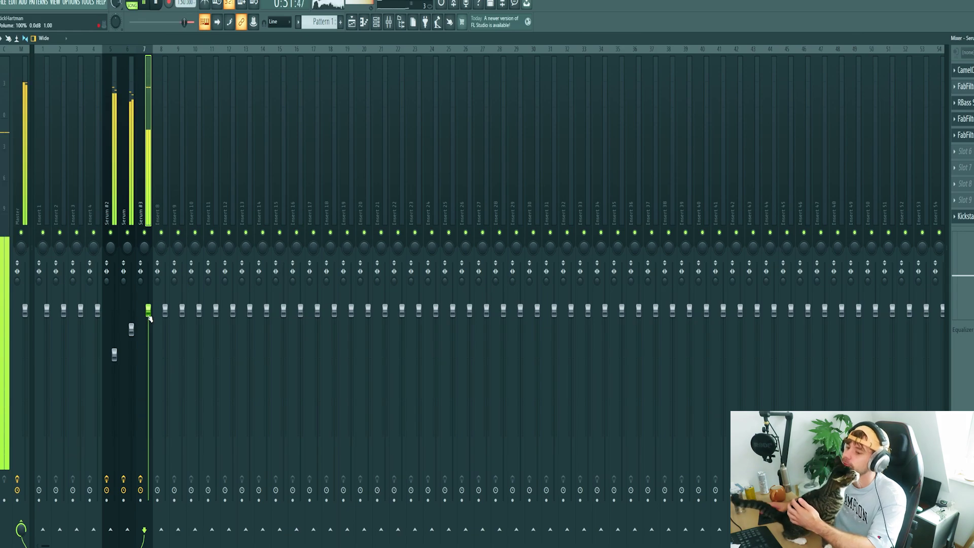
drag(149, 312, 148, 321)
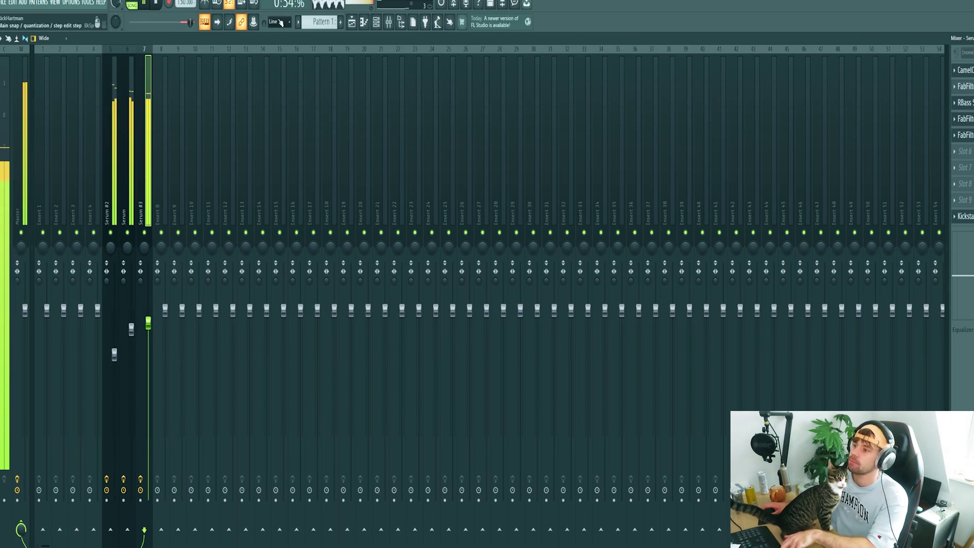
key(space)
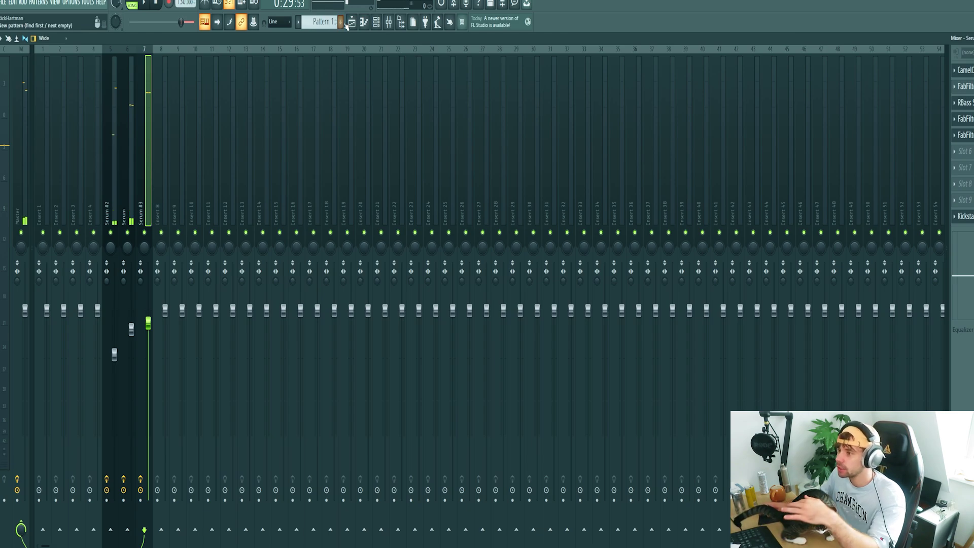
Step: Audition the Bass House Vol. 8 kicks and place Kick - 08 on track 6 at bar 17
click(375, 22)
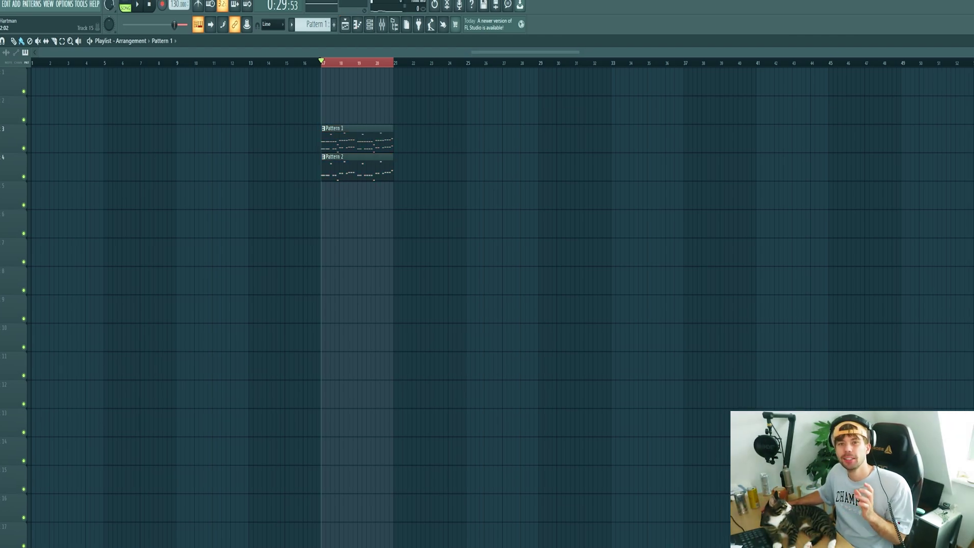
click(39, 350)
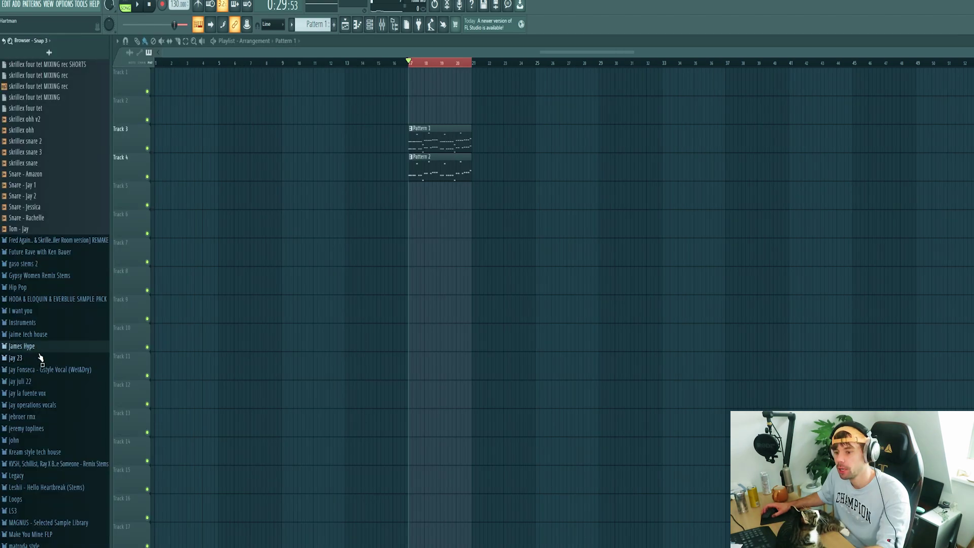
scroll(40, 329, up, 15)
click(25, 387)
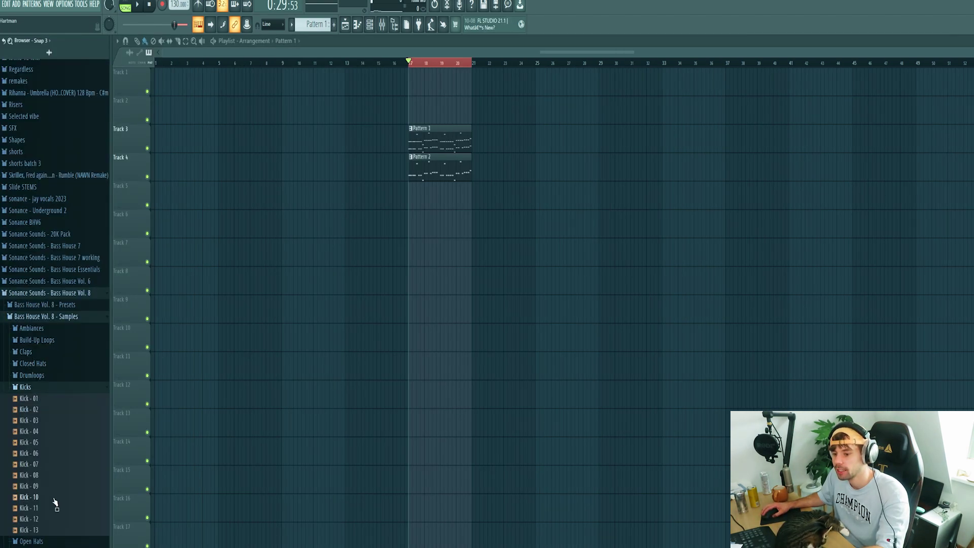
scroll(47, 456, down, 3)
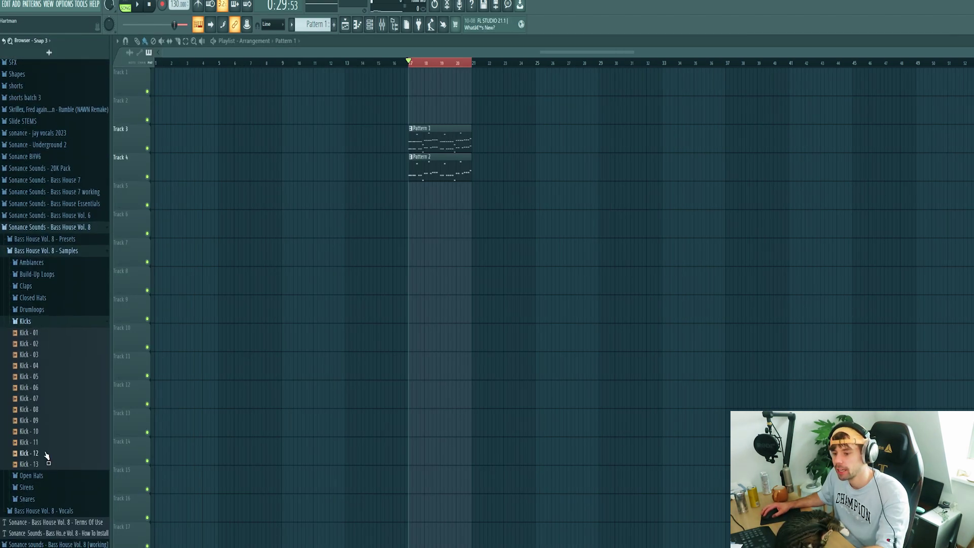
click(20, 432)
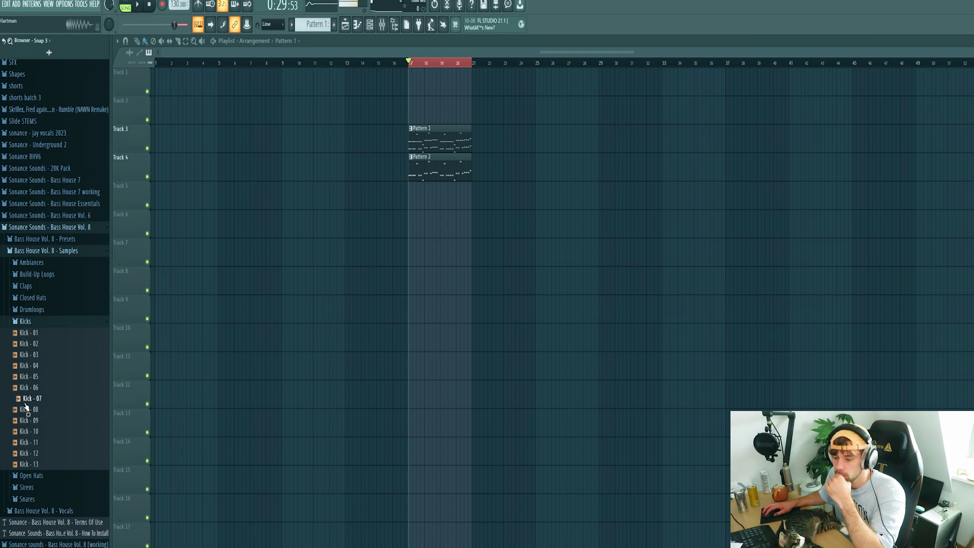
drag(23, 413, 355, 227)
Step: Repeat the Kick - 08 clip on every beat of track 6 from bar 17 up to bar 21
scroll(456, 250, up, 4)
scroll(848, 272, up, 3)
scroll(673, 253, up, 2)
click(396, 229)
click(430, 228)
click(462, 231)
shift+drag(366, 227, 766, 228)
Step: Place Open Hat - 05 on the four off-beats of bar 17 on track 7 and solo that track
click(38, 321)
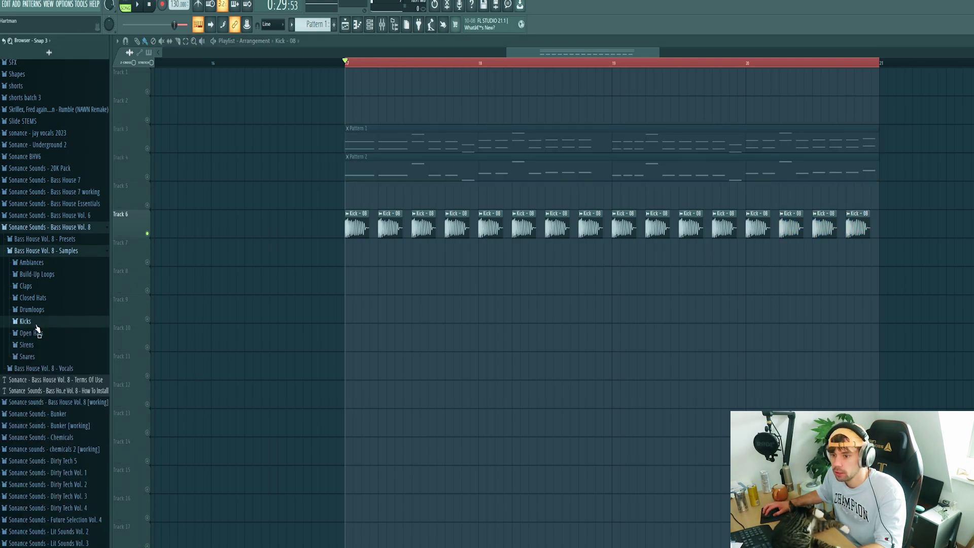
click(30, 332)
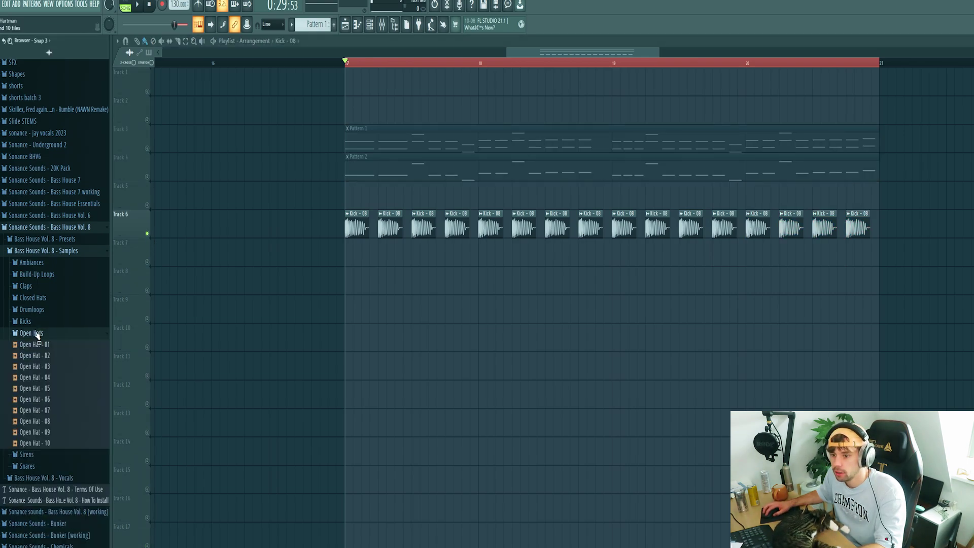
click(33, 379)
click(28, 390)
drag(25, 395, 420, 253)
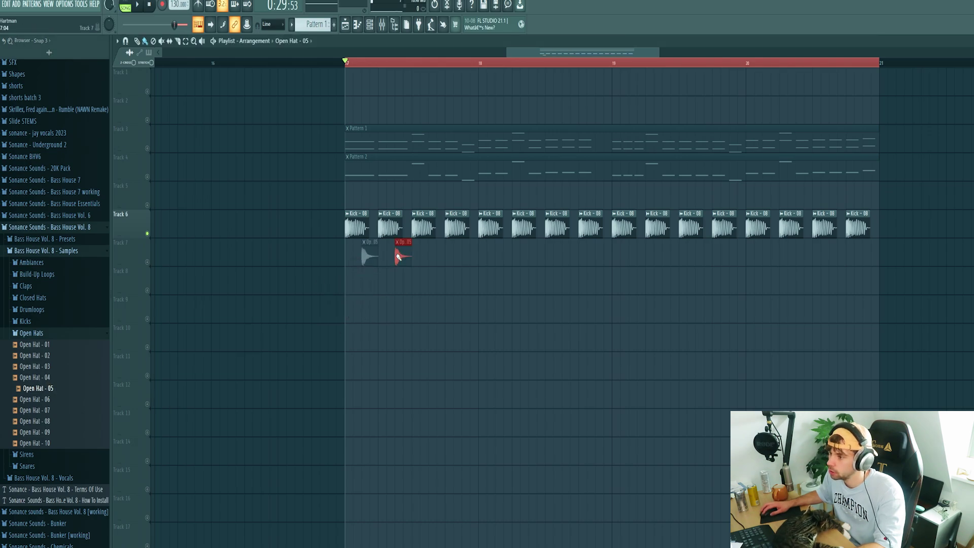
click(129, 251)
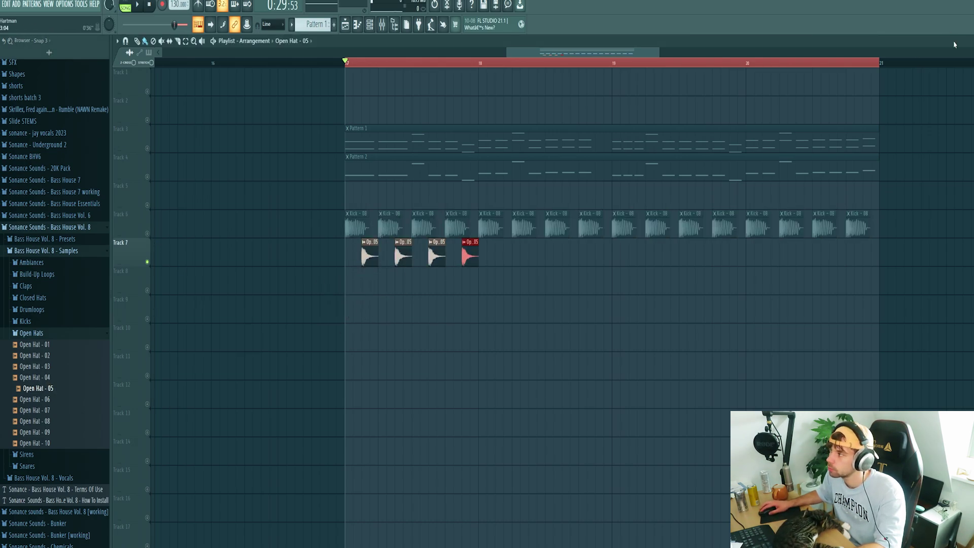
Step: Loop bar 17, place Clap - 09 on beats 2 and 4 of track 8, enable that track and play the loop
click(25, 285)
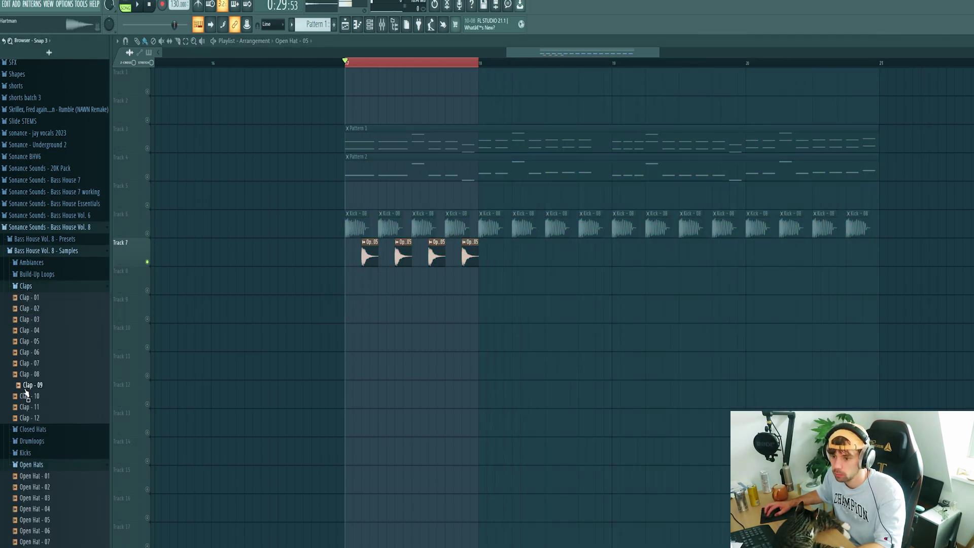
drag(30, 391, 385, 285)
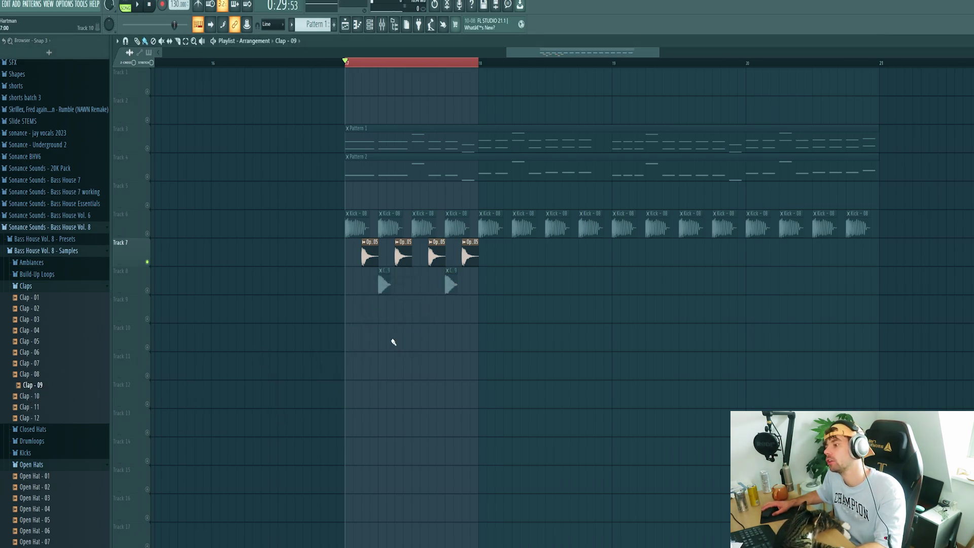
click(137, 291)
key(space)
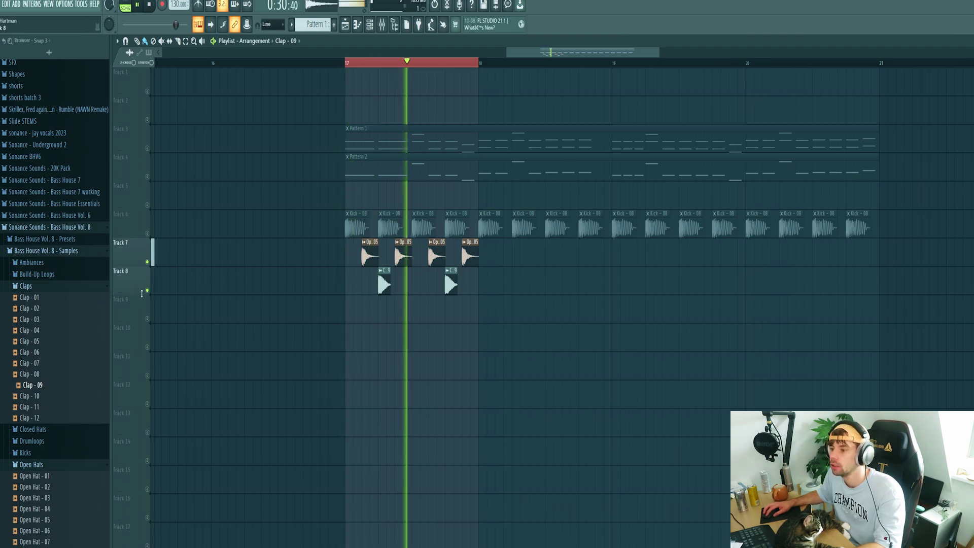
Step: Place Closed Hat - 06 just after the second clap of bar 17 on track 9, enable that track and play the loop
click(33, 429)
key(space)
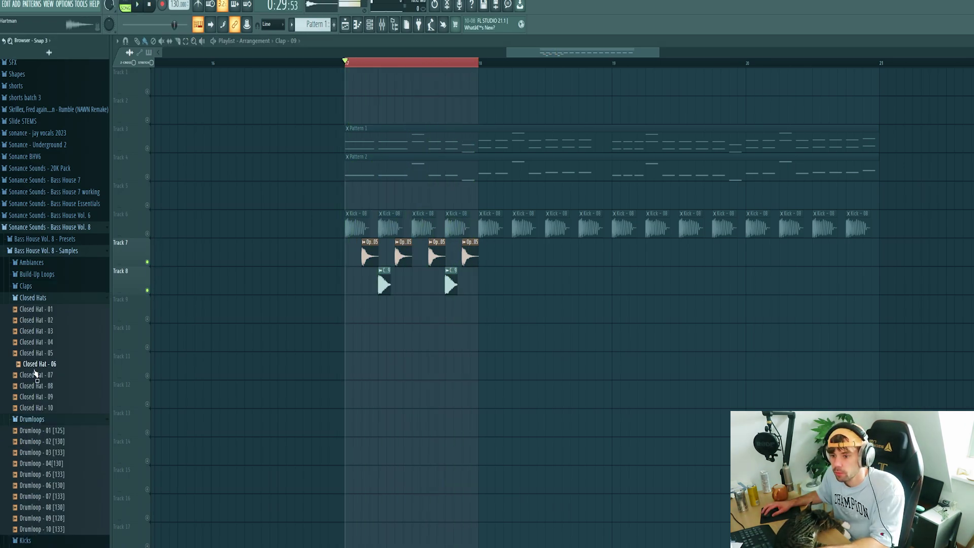
drag(37, 370, 455, 313)
scroll(454, 313, up, 3)
click(147, 318)
key(space)
scroll(435, 391, down, 2)
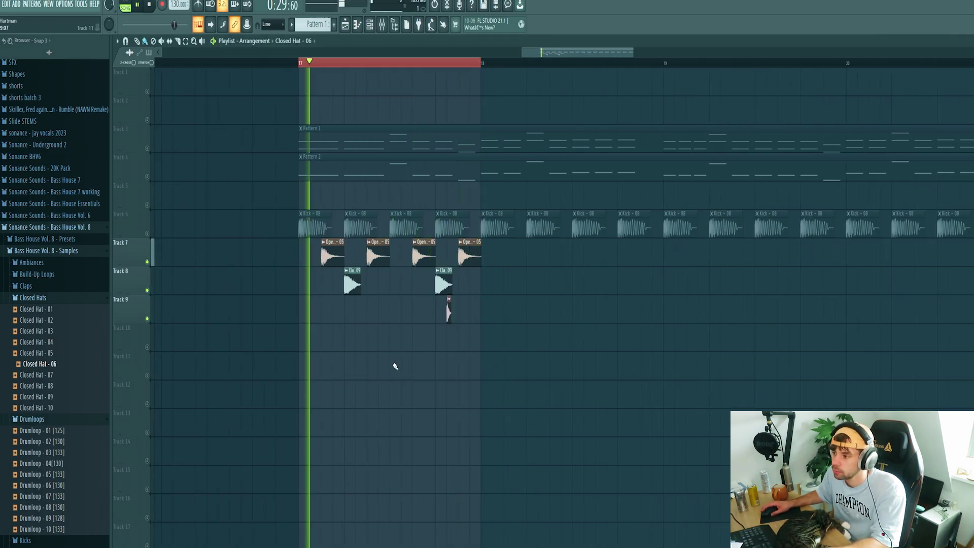
Step: Replace the closed hat on track 9 with Closed Hat - 02 and play the loop
click(31, 333)
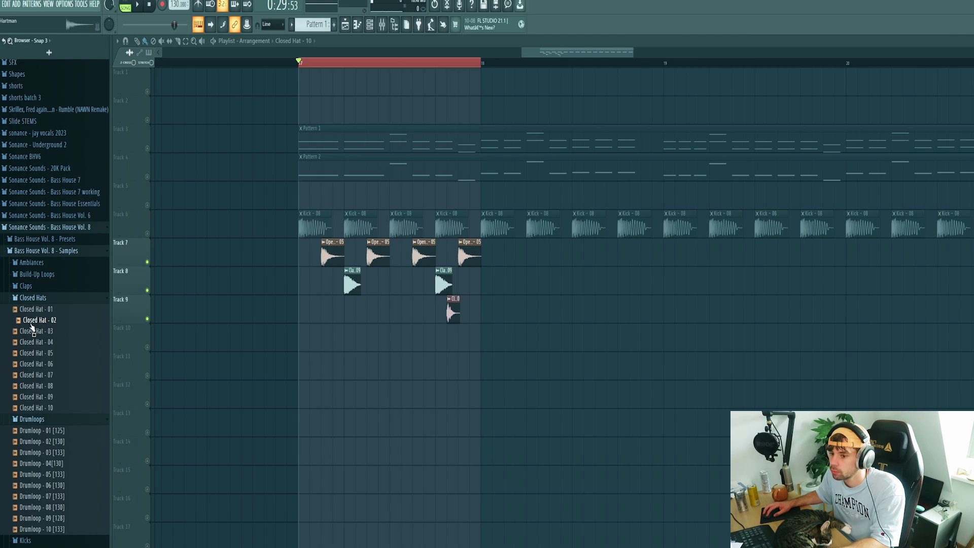
drag(32, 330, 448, 312)
key(space)
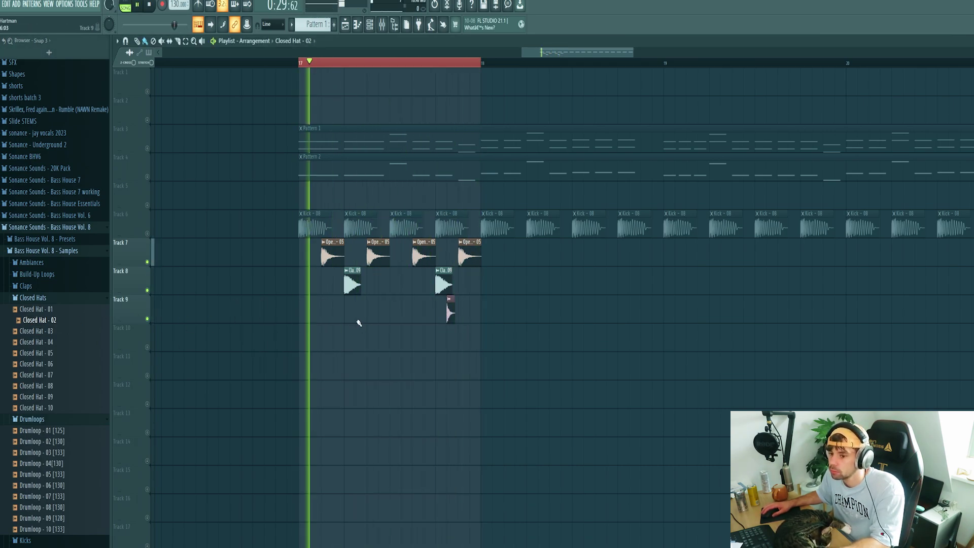
key(space)
Step: Place Snare - 09 shortly before beat 3 of bar 17 on track 10, enable that track and play the loop
click(85, 298)
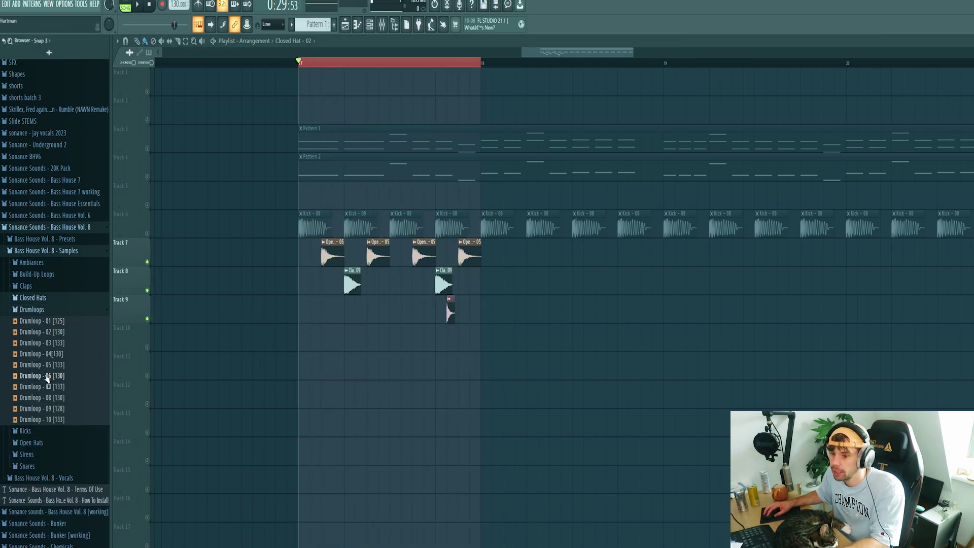
click(27, 466)
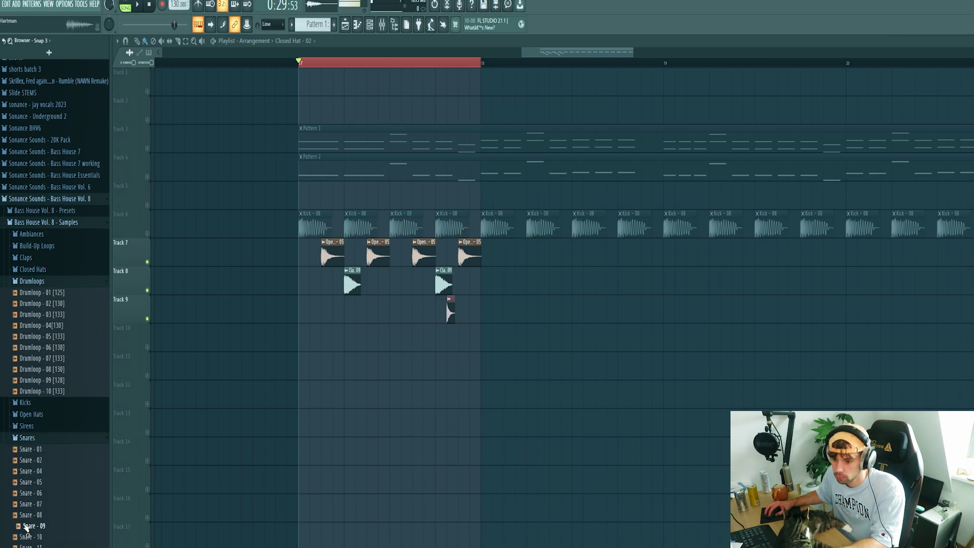
drag(27, 531, 386, 345)
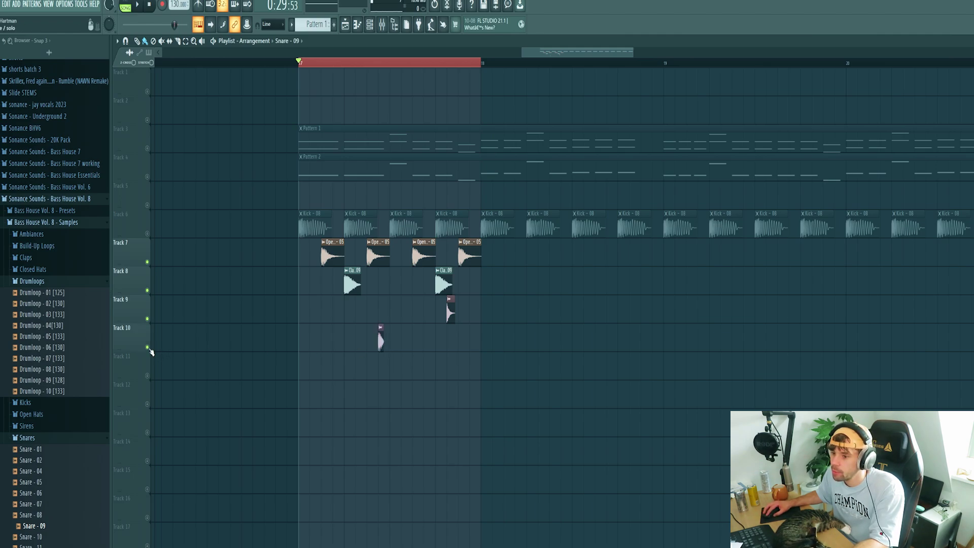
key(space)
Step: Duplicate the drum clips on tracks 7 to 10 into bar 18 and add an extra Snare - 09 hit there
drag(535, 376, 256, 239)
key(ctrl+b)
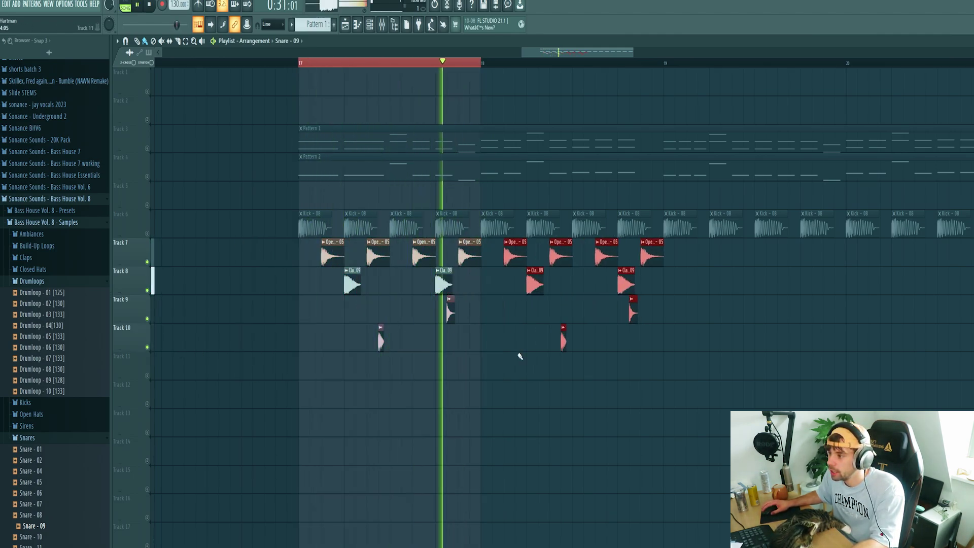
key(ctrl+d)
key(space)
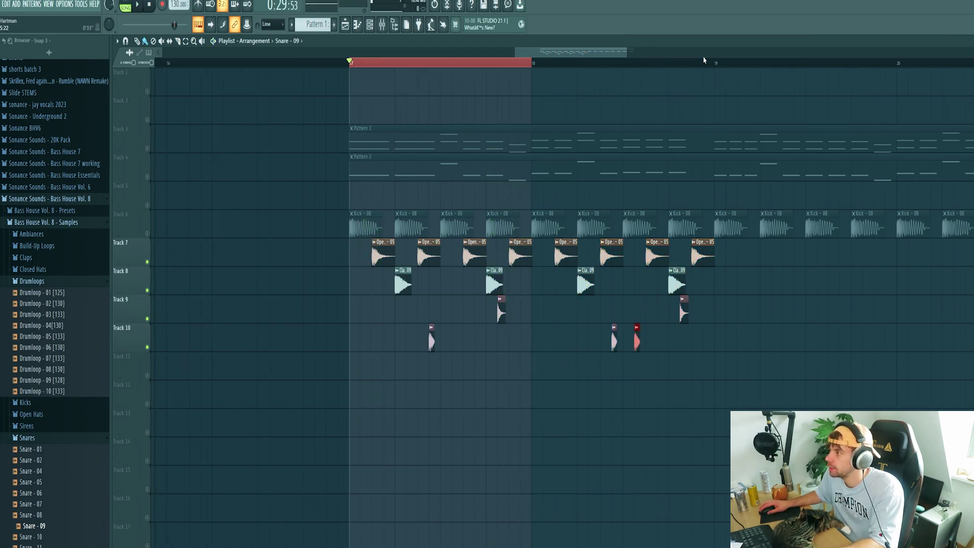
Step: Loop bars 17 to 19, nudge the closed hat and snare clips on tracks 9 and 10 slightly later, and play the groove
drag(707, 62, 714, 68)
right_click(727, 417)
drag(718, 381, 254, 296)
scroll(432, 339, up, 3)
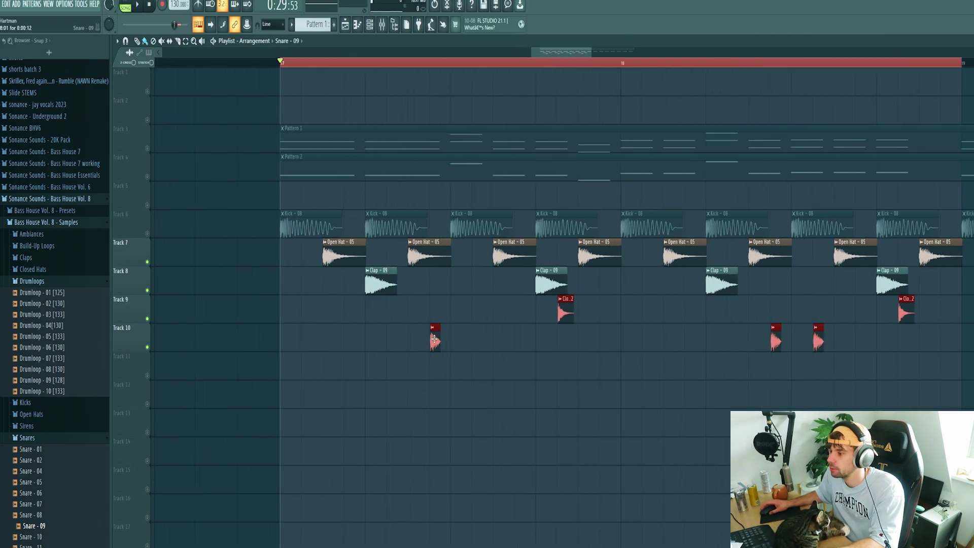
scroll(435, 339, down, 1)
scroll(434, 317, up, 1)
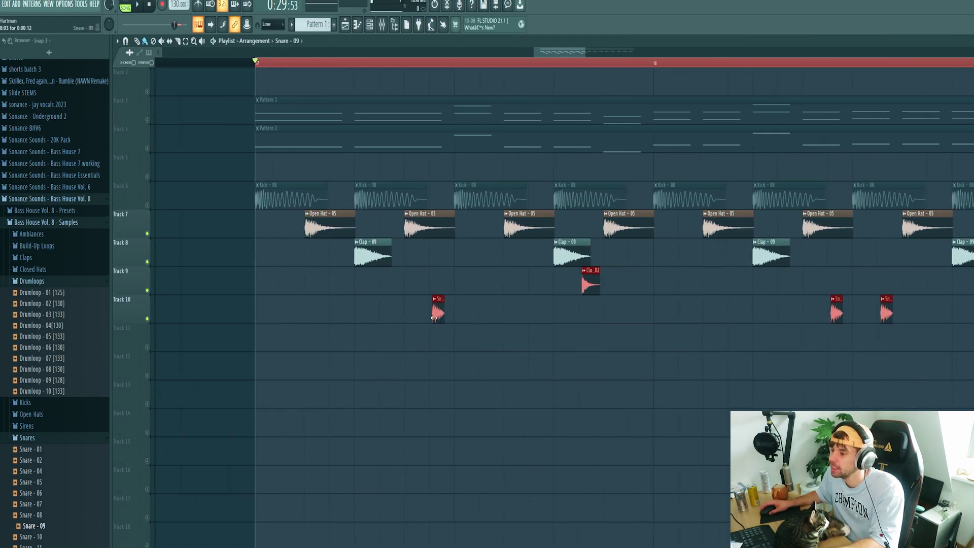
scroll(435, 355, down, 5)
key(space)
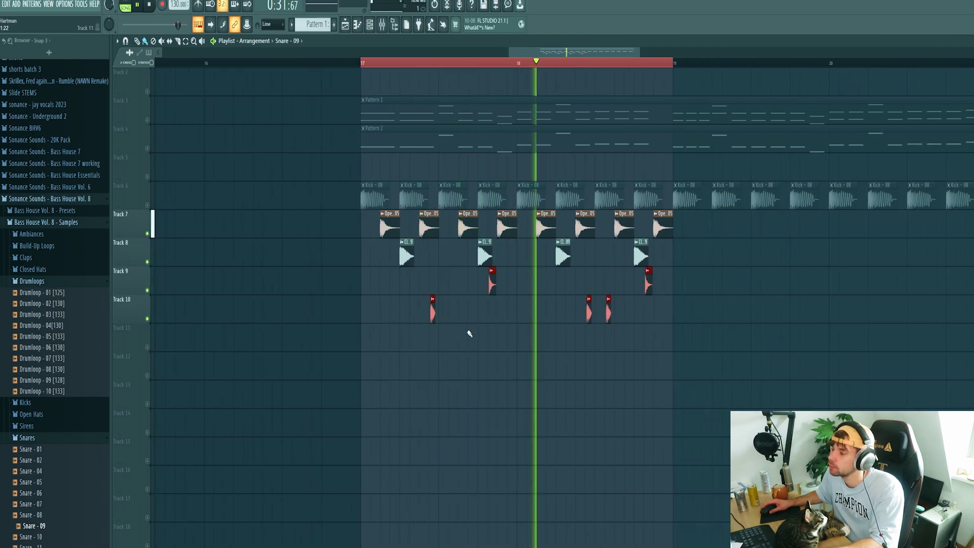
Step: Place Siren - 06 [130 - Gmin] on track 11 at bar 17, enable that track and play the loop
key(space)
click(28, 437)
click(31, 280)
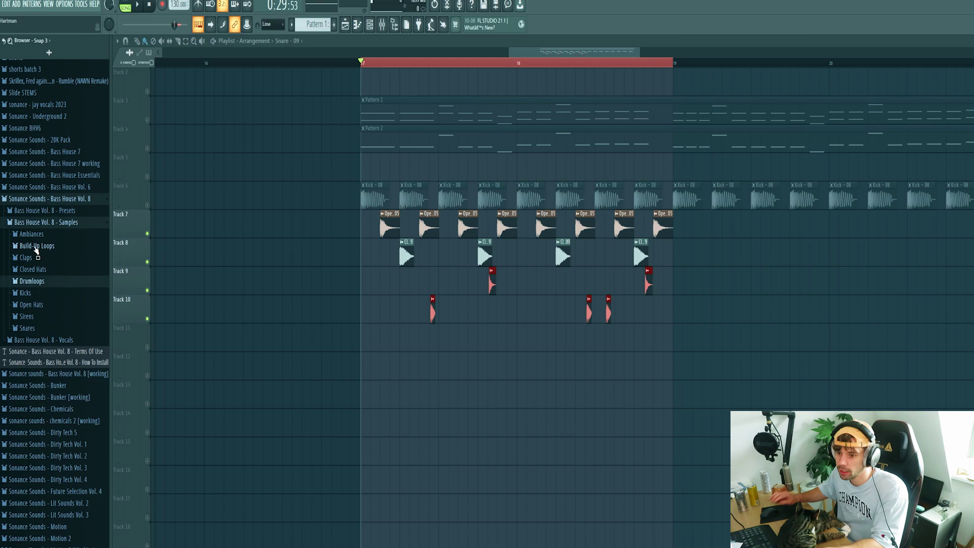
click(26, 328)
click(26, 316)
click(30, 333)
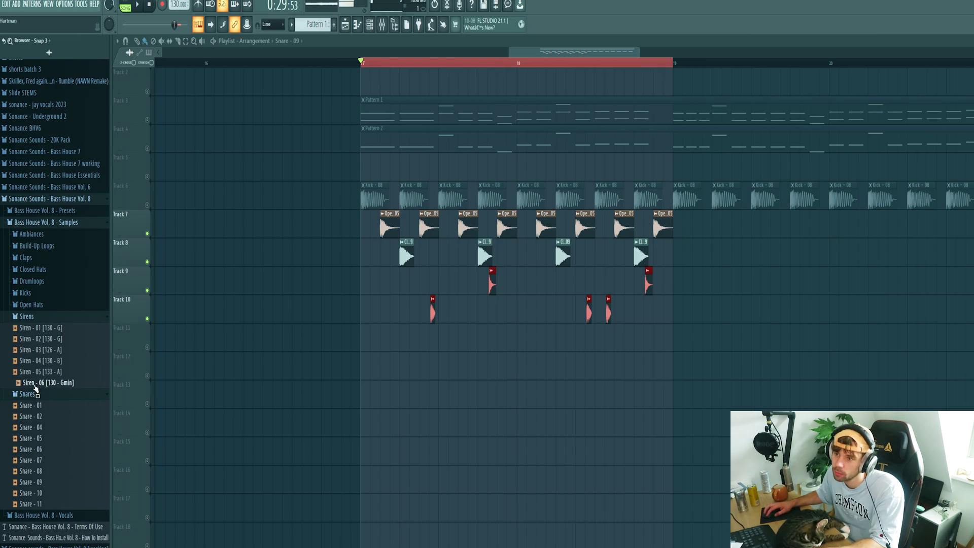
drag(35, 388, 357, 340)
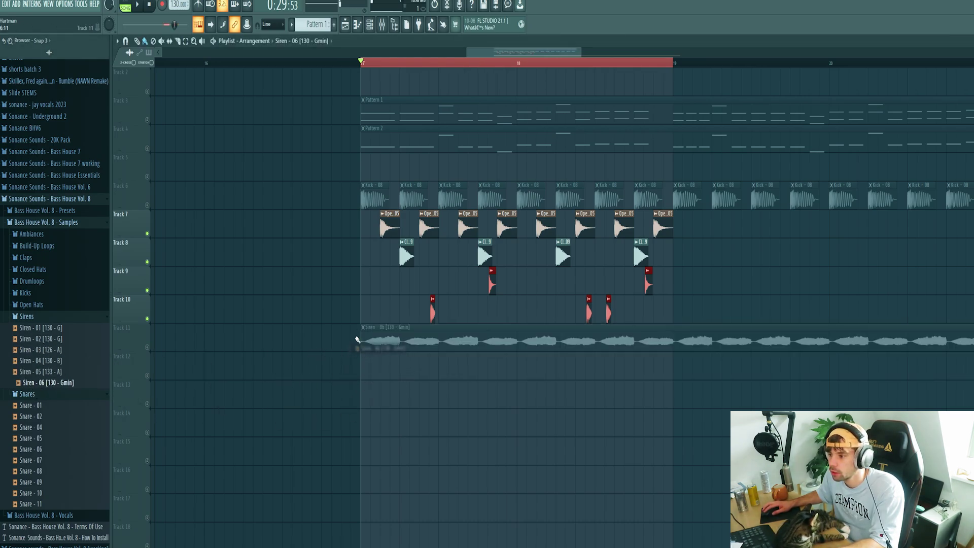
click(148, 348)
key(space)
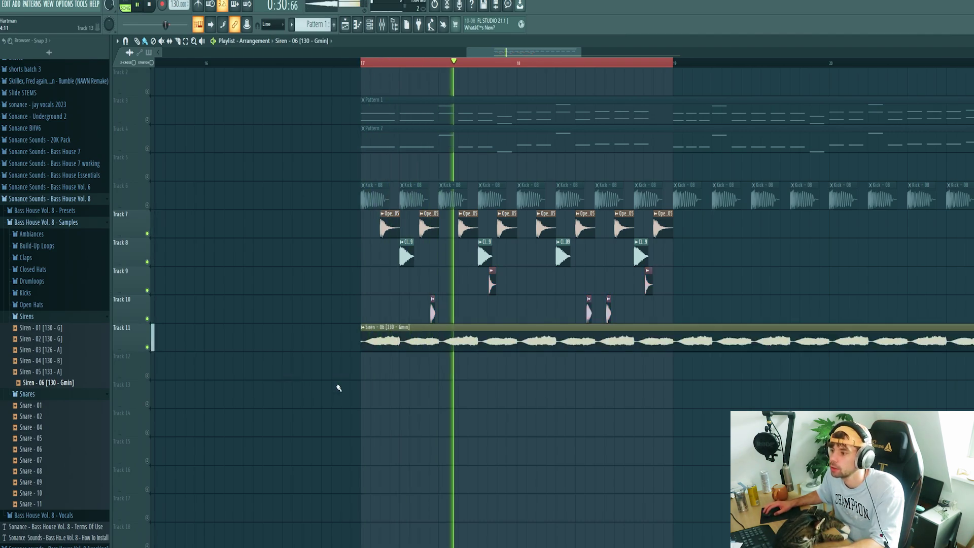
Step: Route the Siren - 06 clip to free mixer track 8 and lower that track's volume fader
double_click(404, 326)
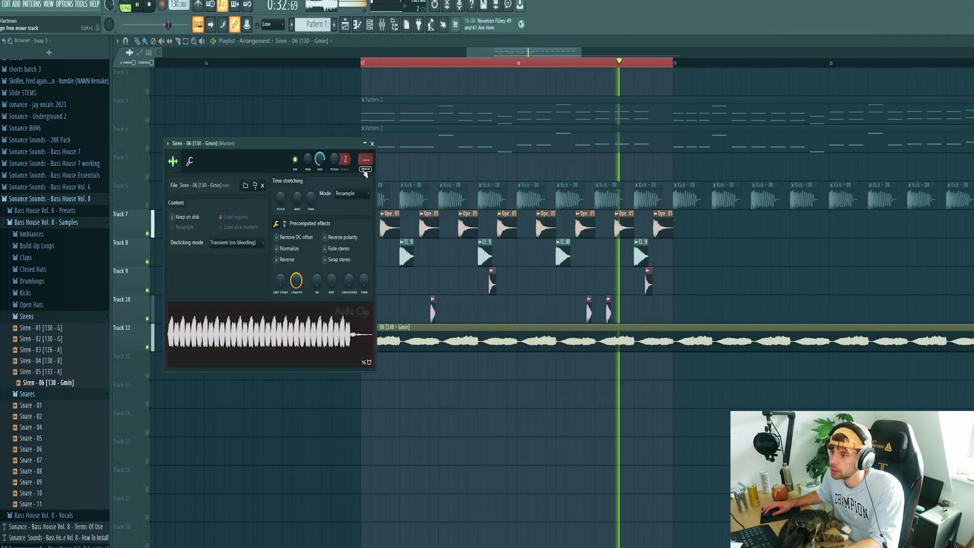
key(ctrl+l)
drag(282, 308, 282, 354)
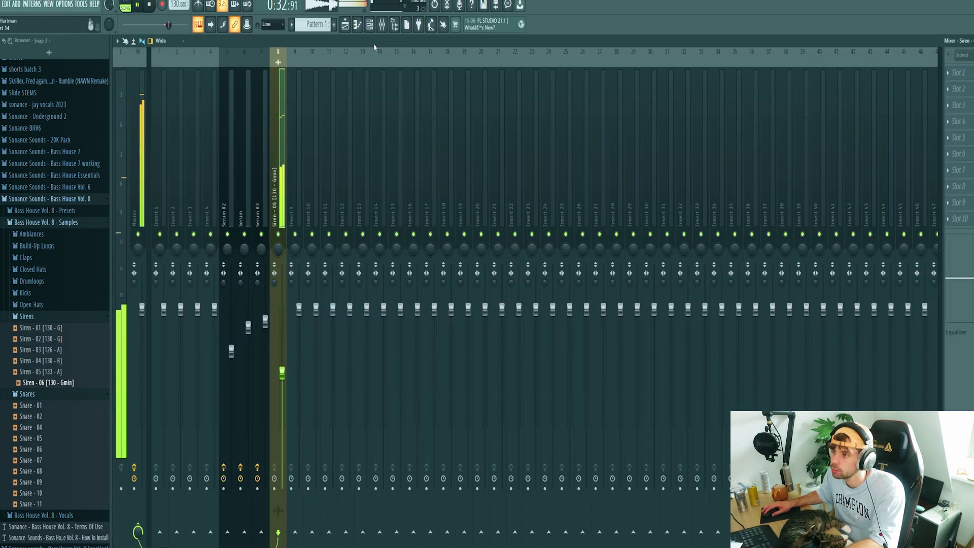
Step: Route the open hat, clap, snare, closed hat and kick samples to free mixer tracks 9 to 13
key(F9)
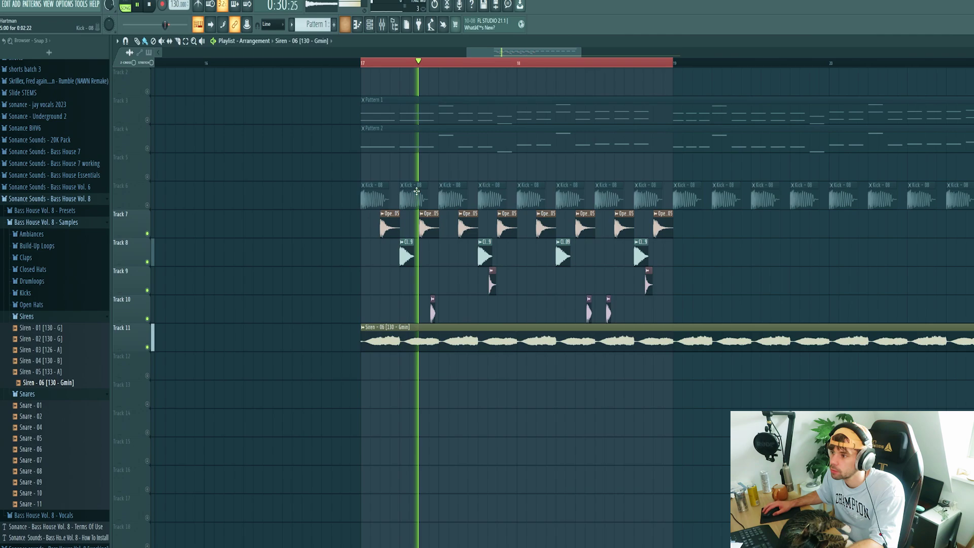
double_click(390, 223)
key(ctrl+l)
key(F9)
double_click(404, 251)
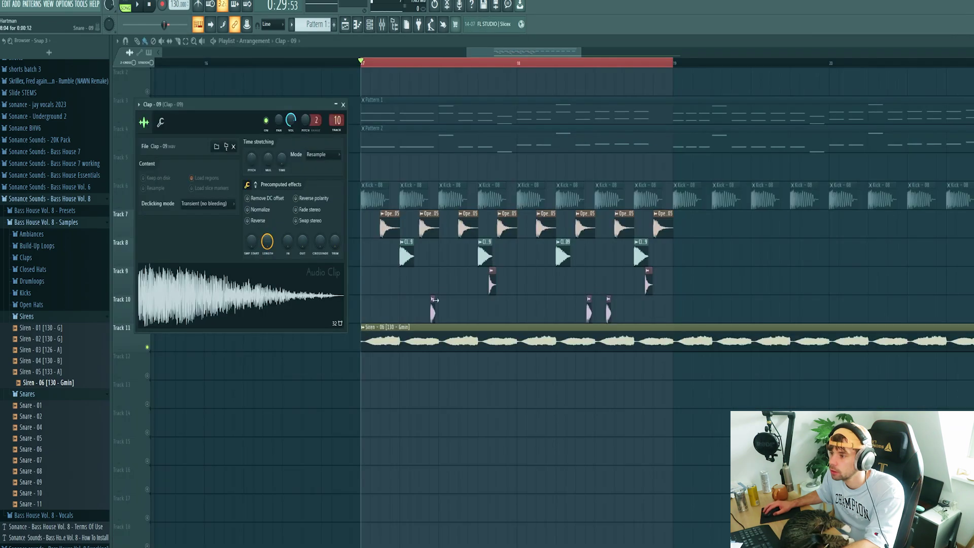
double_click(432, 305)
double_click(494, 287)
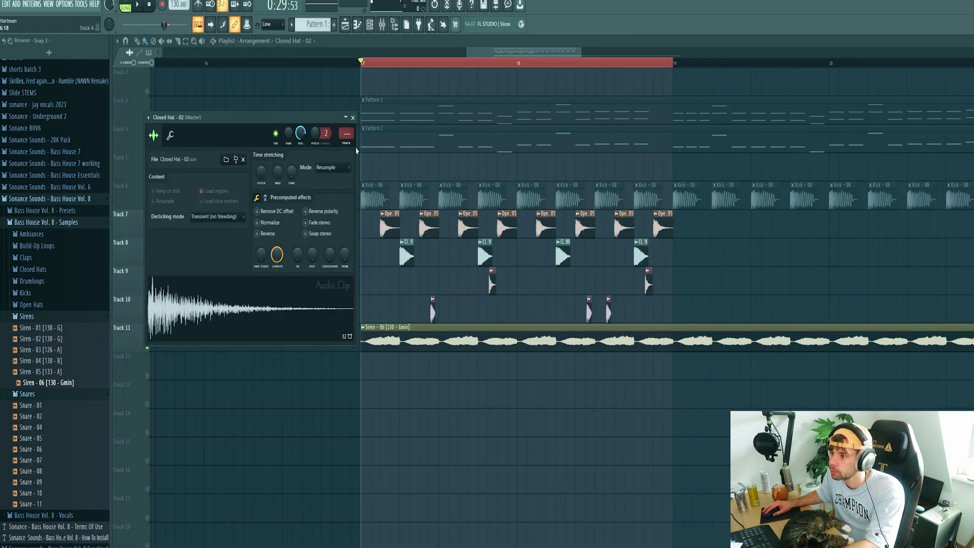
key(ctrl+l)
key(F9)
double_click(409, 197)
key(ctrl+l)
Step: Route the siren and drum mixer tracks 8 to 13 only to track 14 and name that track drumbuss
drag(340, 208, 277, 209)
ctrl+shift+click(361, 219)
right_click(380, 532)
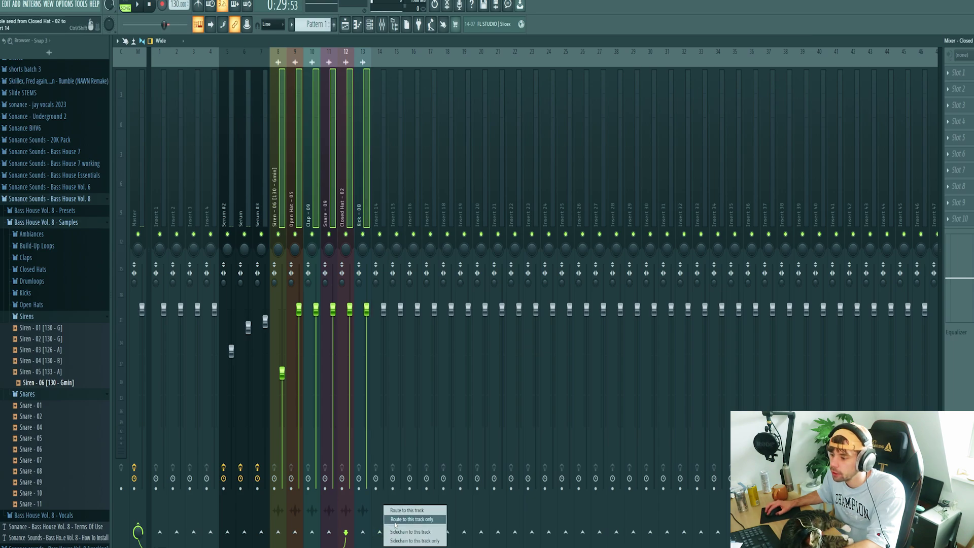
click(412, 519)
right_click(378, 176)
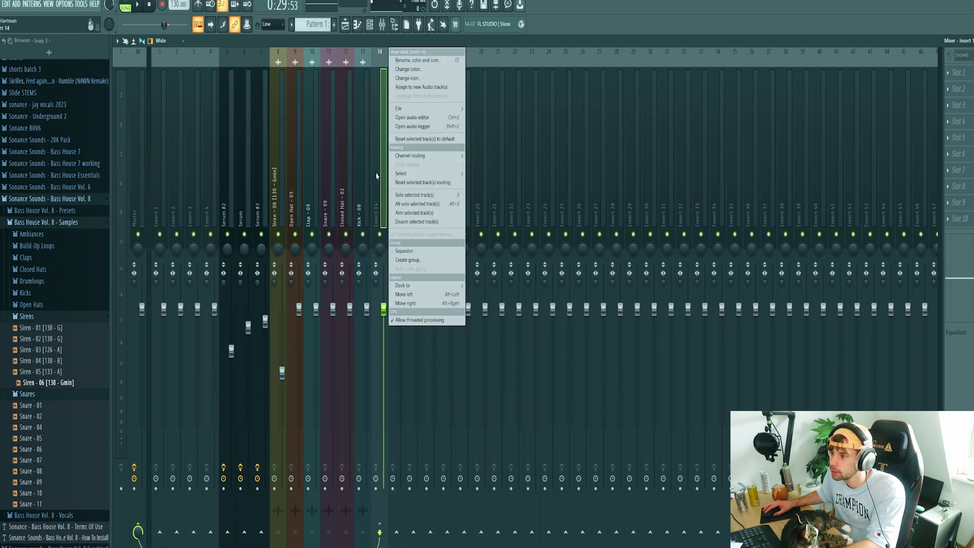
click(419, 61)
text(drumbuss)
key(Return)
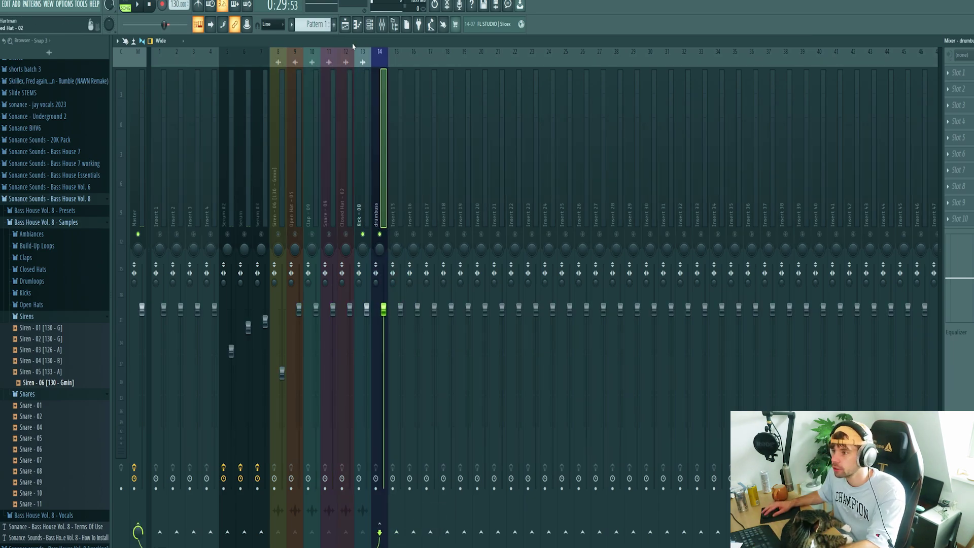
Step: Enable playlist tracks 4 and 6, play the loop and lower the drumbuss volume
click(345, 24)
click(147, 148)
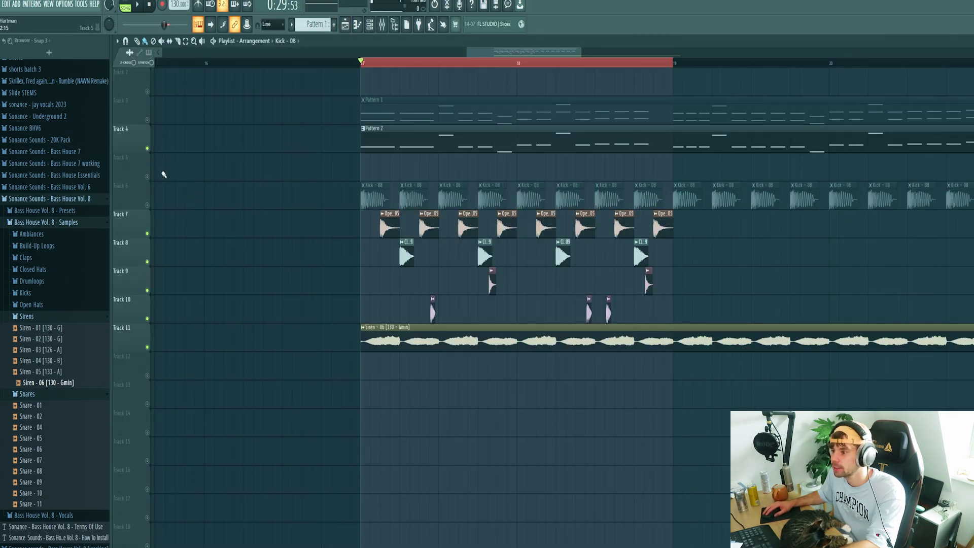
click(148, 205)
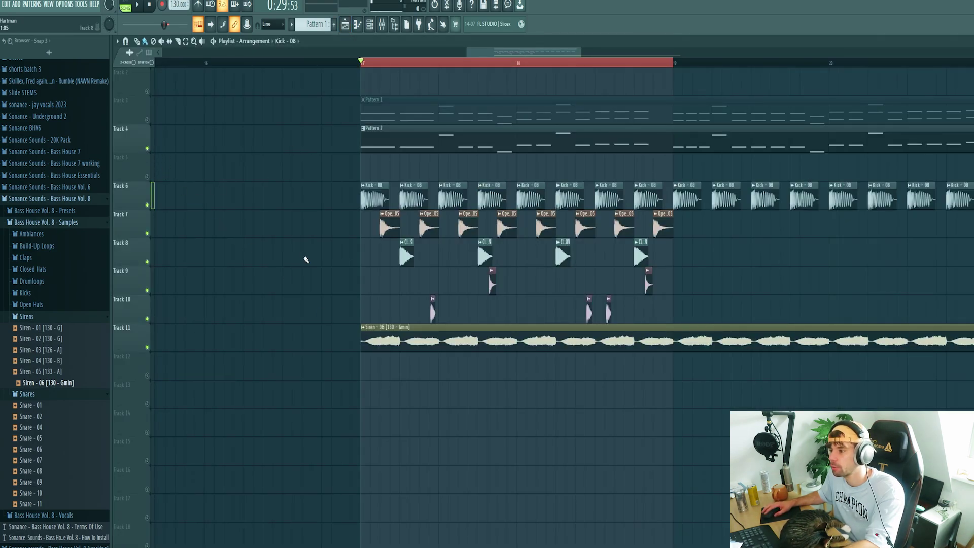
key(space)
key(F9)
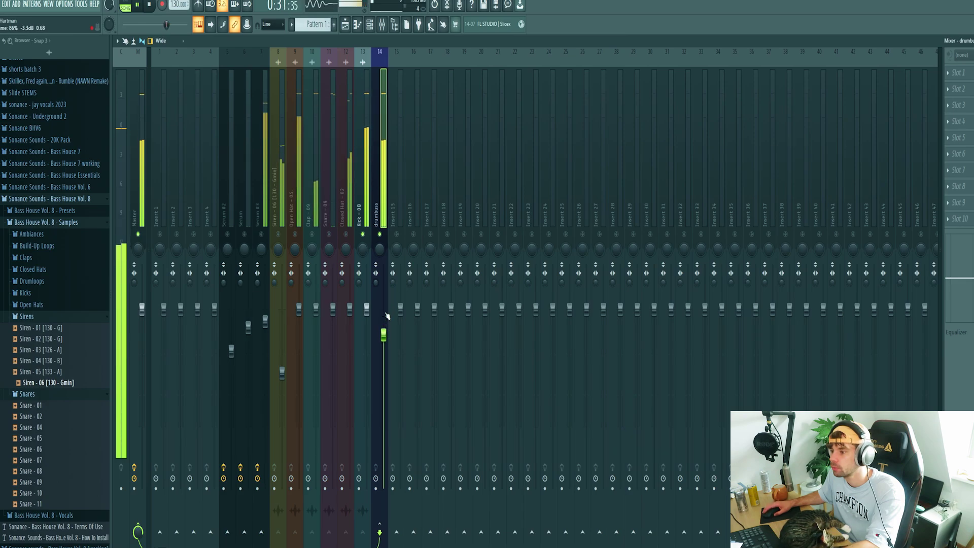
scroll(387, 316, down, 3)
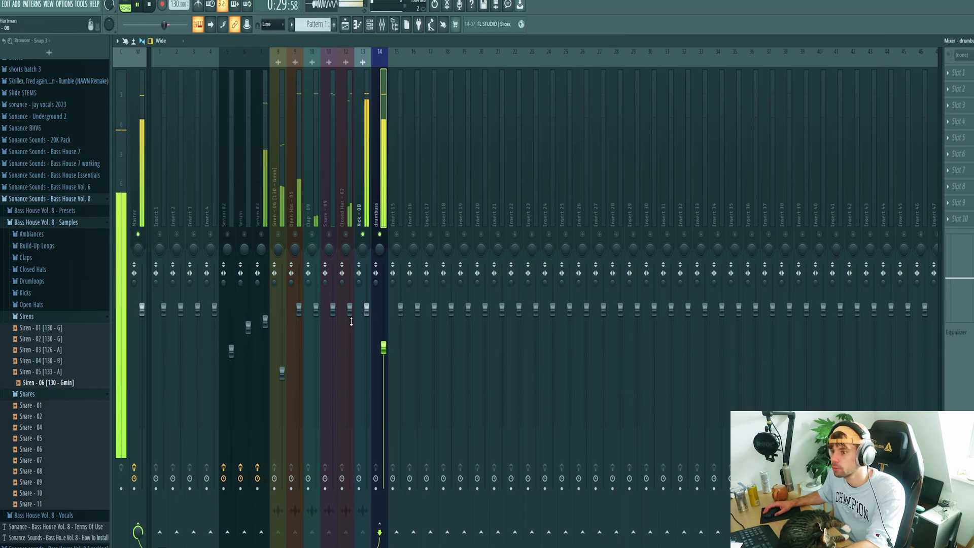
Step: Unmute the Serum #3 mixer track and lower its volume under the kick
click(261, 234)
scroll(266, 318, down, 2)
scroll(267, 321, down, 2)
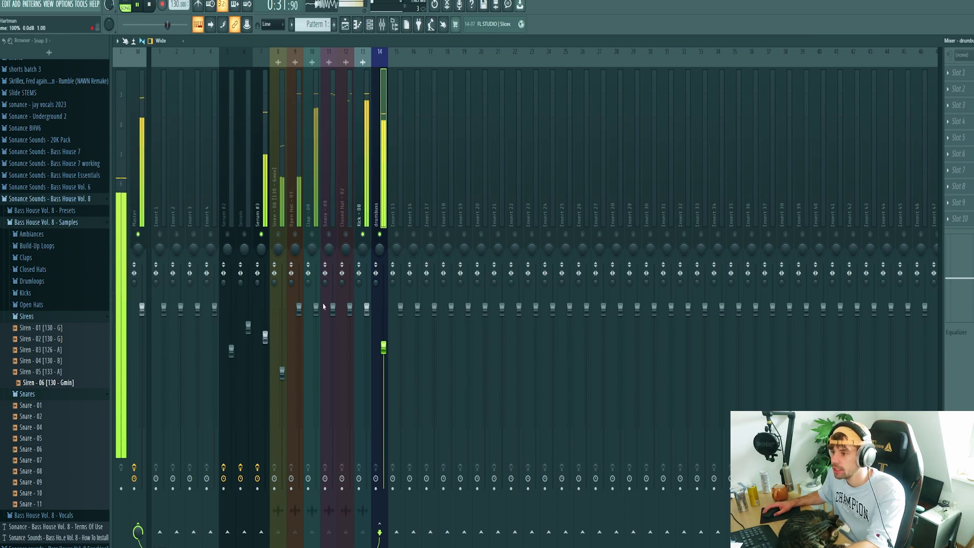
Step: Lower the Clap - 09 volume to about -14 dB and bring down the Open Hat - 05 fader
key(space)
drag(315, 308, 314, 361)
key(space)
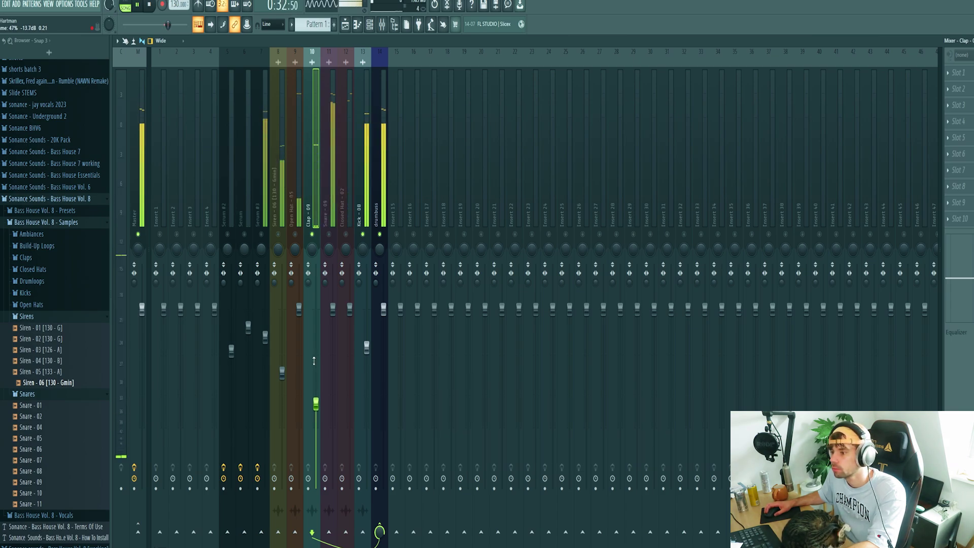
drag(314, 360, 314, 362)
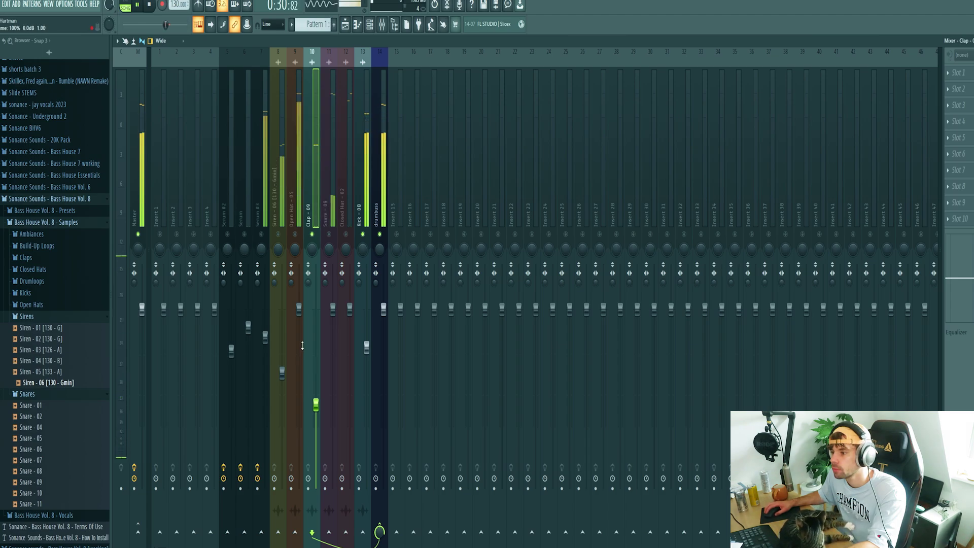
drag(298, 308, 298, 342)
Step: Unmute Closed Hat - 02, lower it below -7 dB, and pan it right and Snare - 09 31% left
click(346, 235)
drag(352, 319, 349, 332)
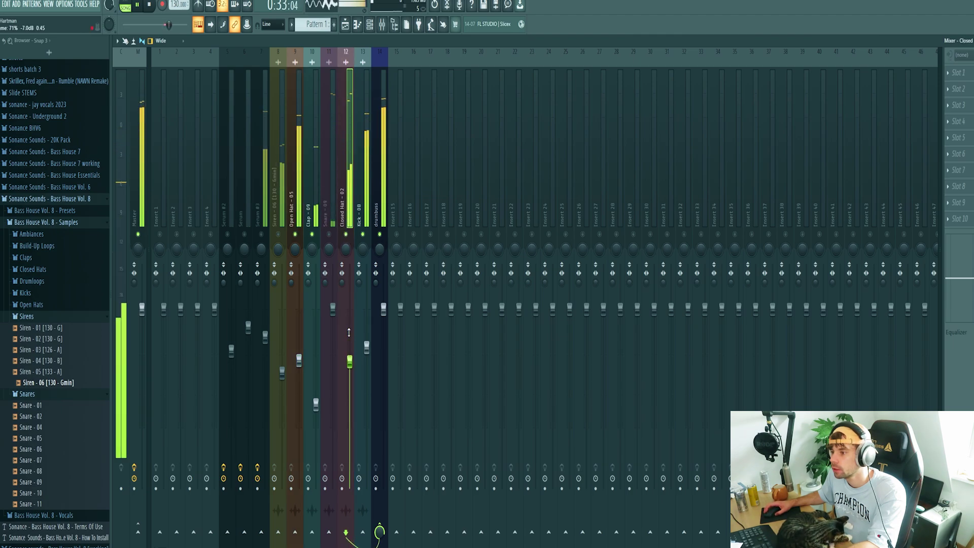
scroll(347, 249, up, 2)
scroll(327, 249, down, 4)
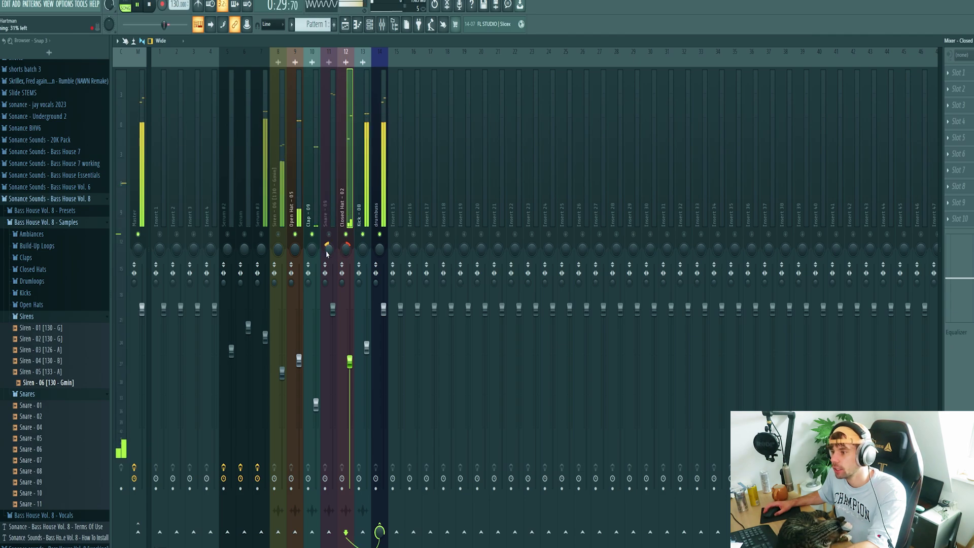
drag(349, 359, 349, 366)
Step: Unmute the Snare - 09 mixer track and lower its volume to about -5 dB
click(329, 234)
drag(332, 308, 334, 329)
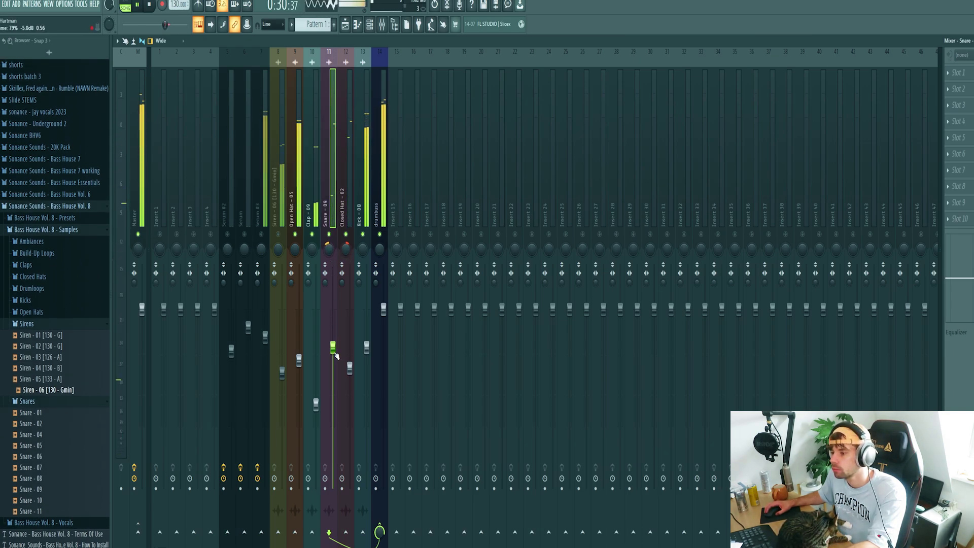
drag(334, 354, 335, 351)
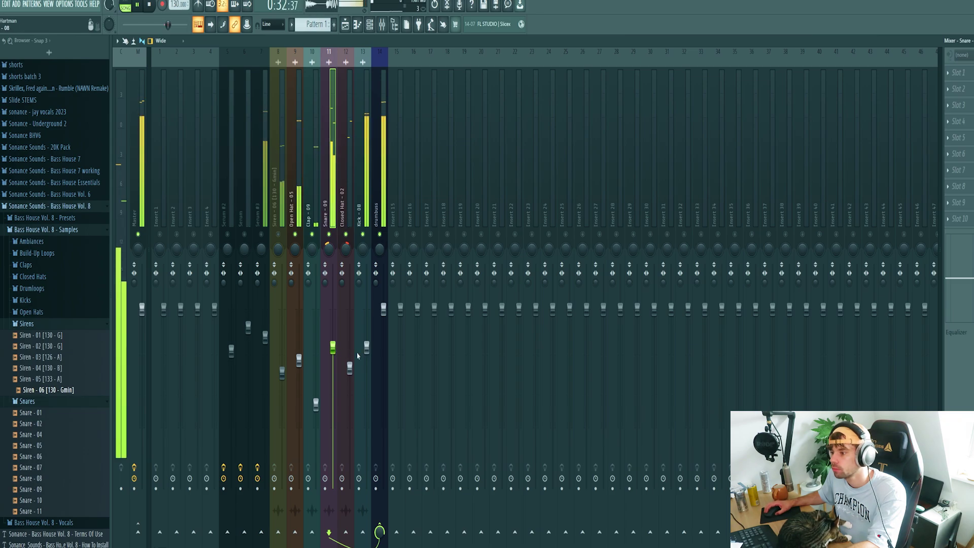
Step: Load Fruity Soft Clipper in the first effect slot of the drumbuss track
click(384, 192)
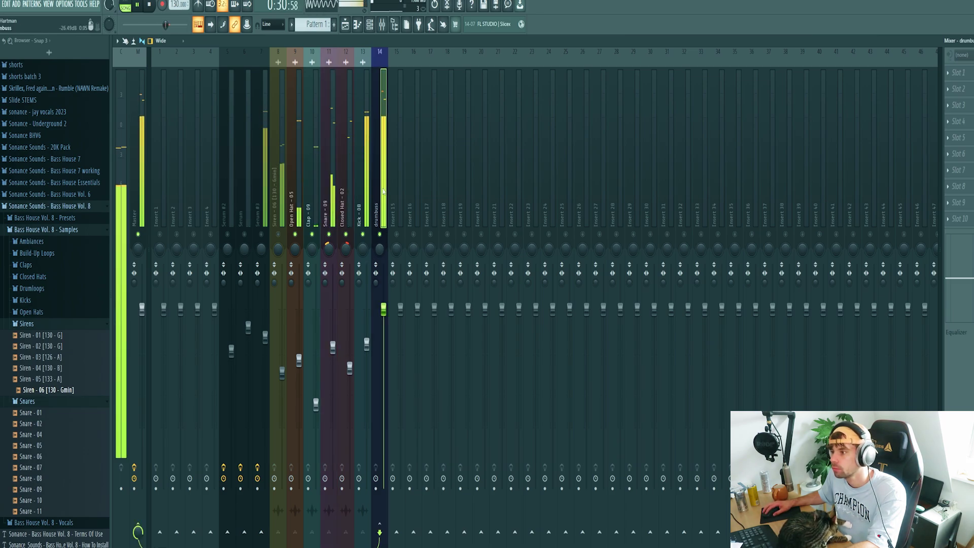
click(972, 84)
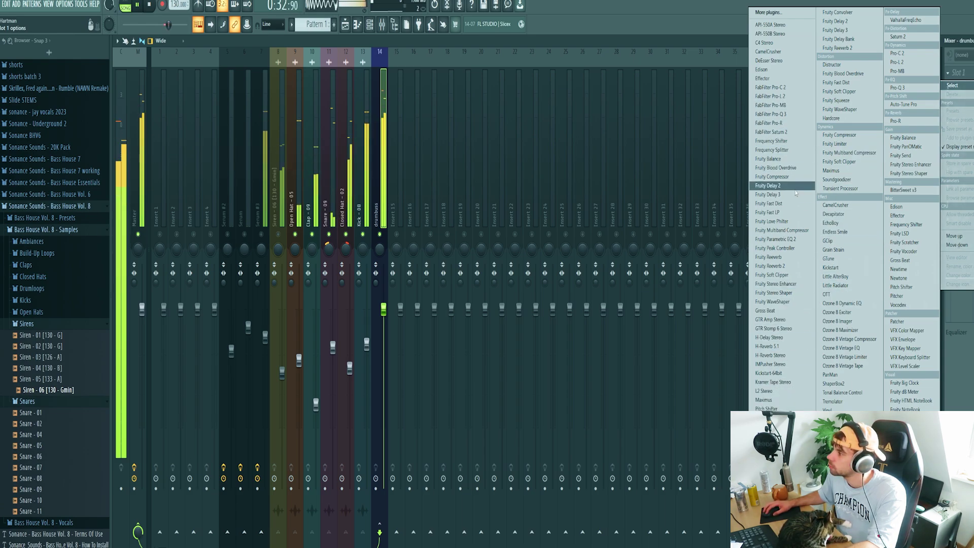
click(787, 275)
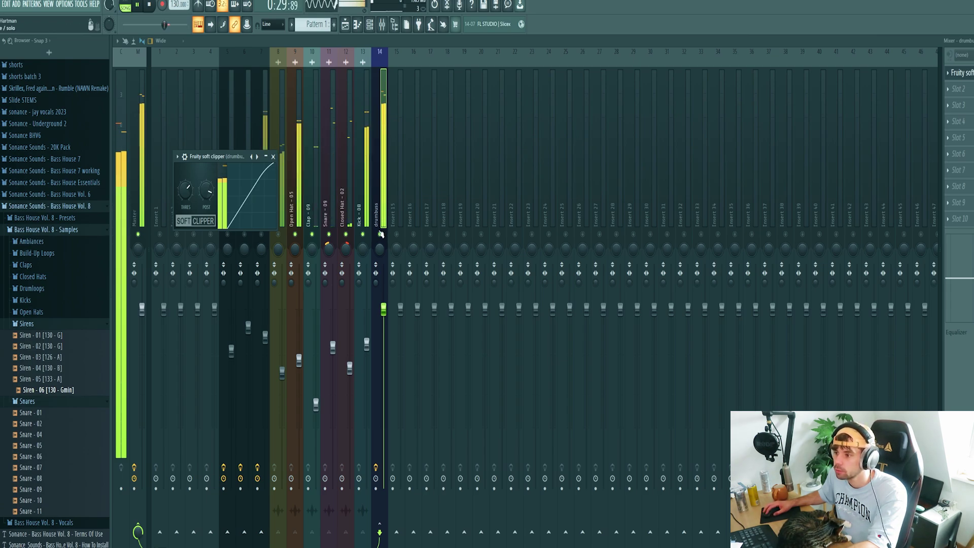
Step: Unmute the Siren - 06 mixer track and lower its volume to about -10 dB
click(279, 235)
scroll(284, 343, down, 4)
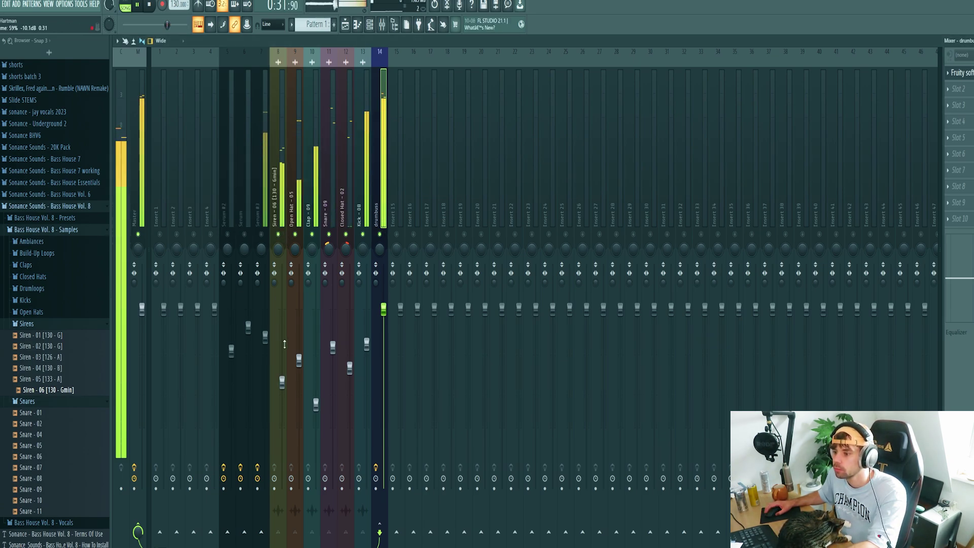
Step: Load Kickstart-64bit in slot 10 of the siren track with the first second-row curve, and lower the track below -13 dB
click(278, 204)
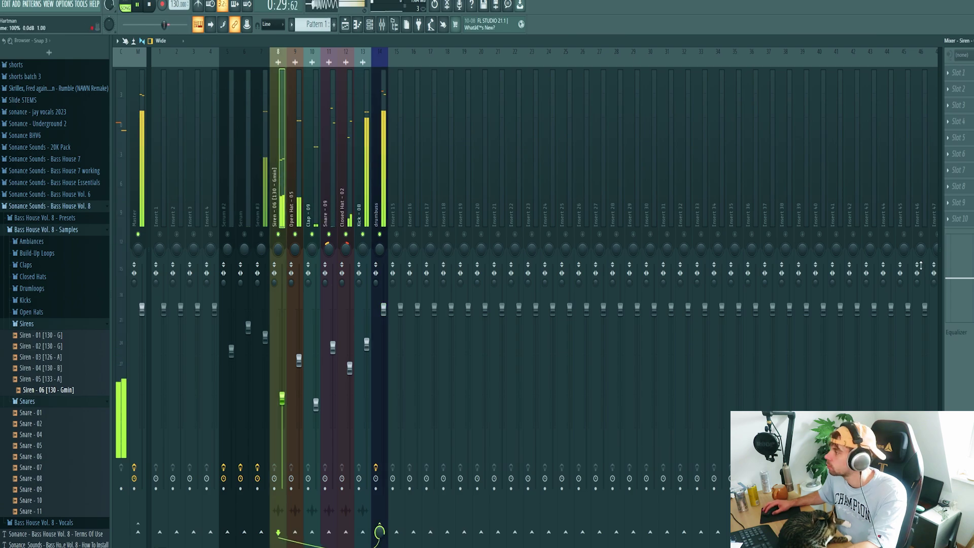
click(958, 219)
click(783, 373)
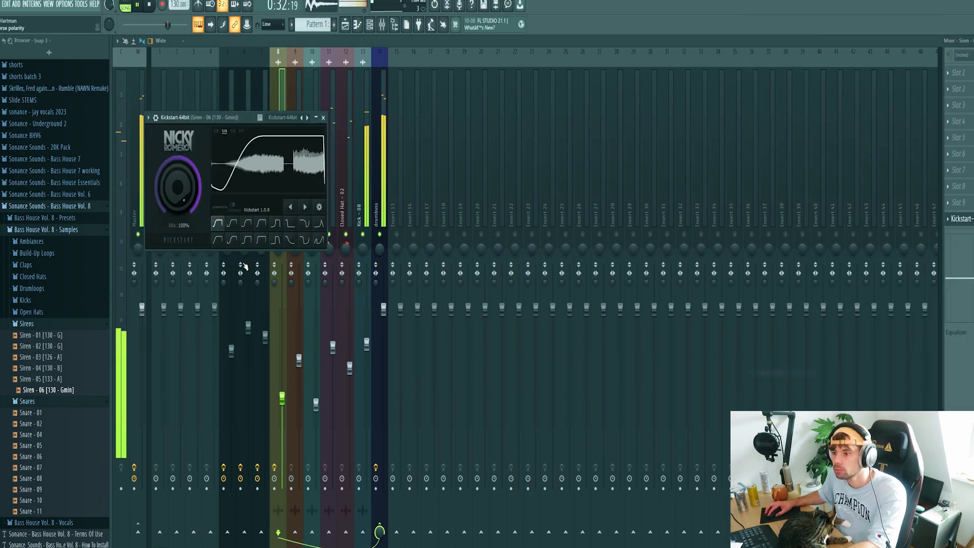
click(218, 239)
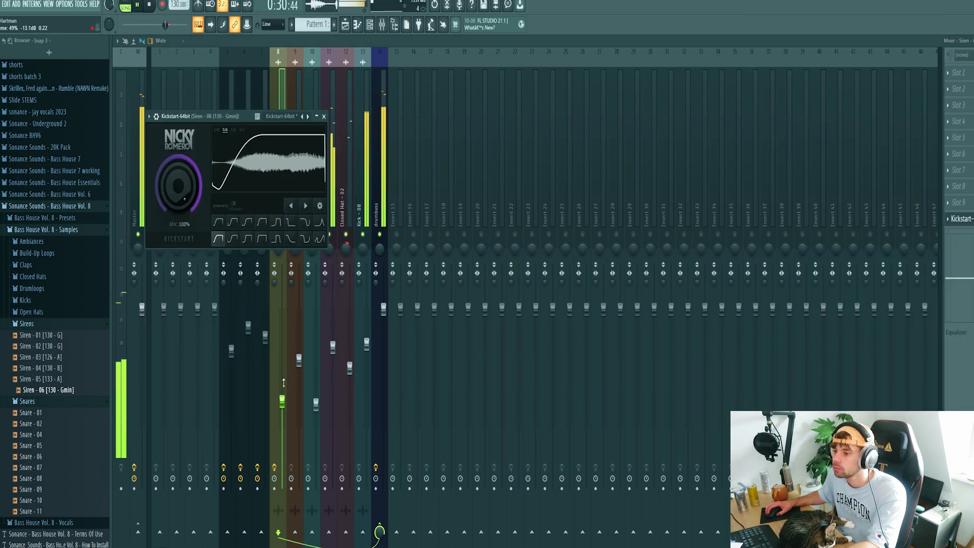
scroll(284, 384, down, 1)
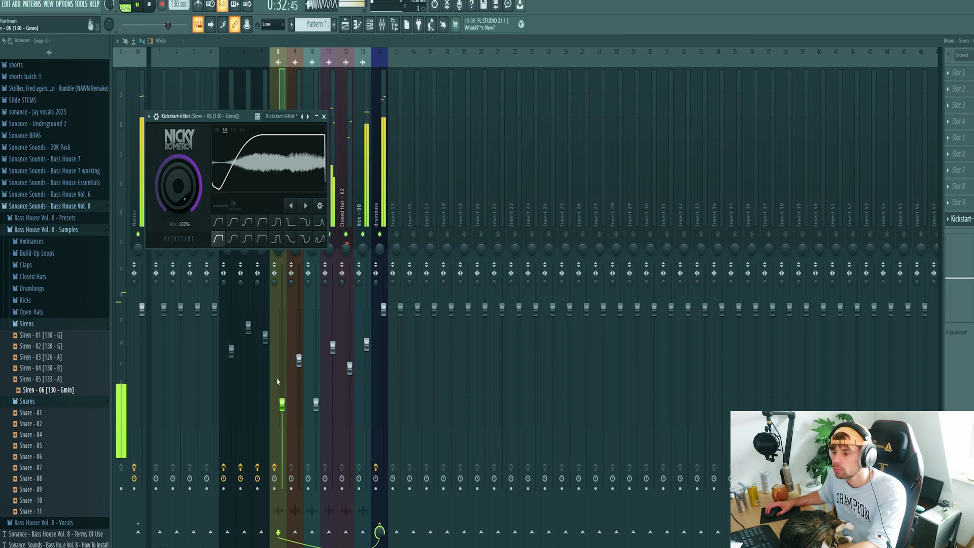
scroll(281, 381, down, 1)
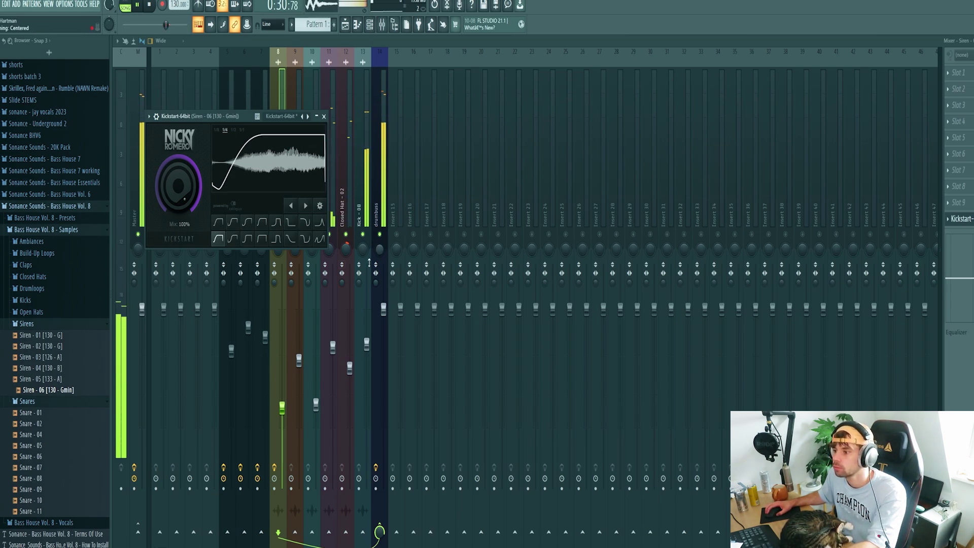
Step: Duplicate the clips on tracks 7 to 10 into bars 19 and 20, and all drum clips on tracks 6 to 10 into bars 21 to 24
click(345, 25)
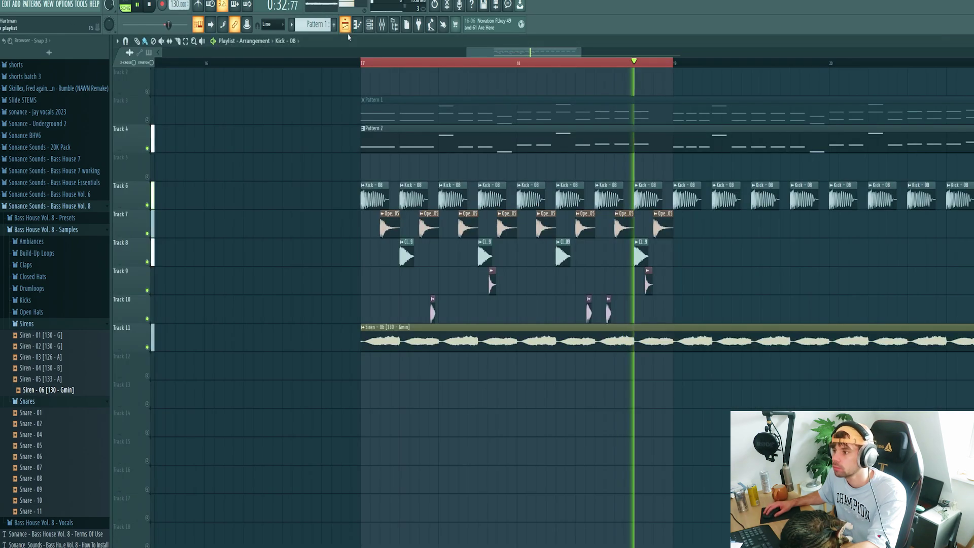
key(space)
scroll(380, 229, down, 3)
drag(533, 326, 361, 228)
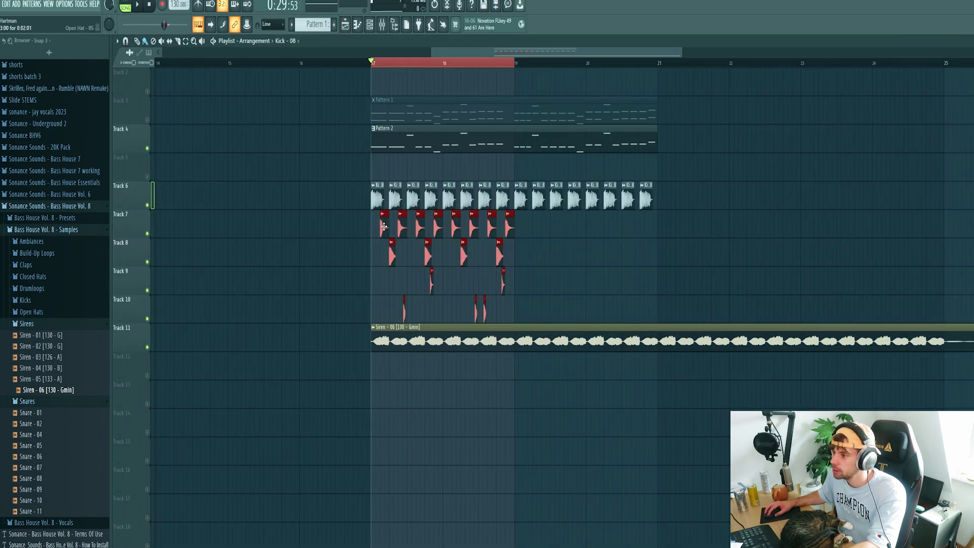
key(ctrl+b)
drag(688, 304, 366, 200)
scroll(366, 199, down, 2)
key(ctrl+b)
key(ctrl+d)
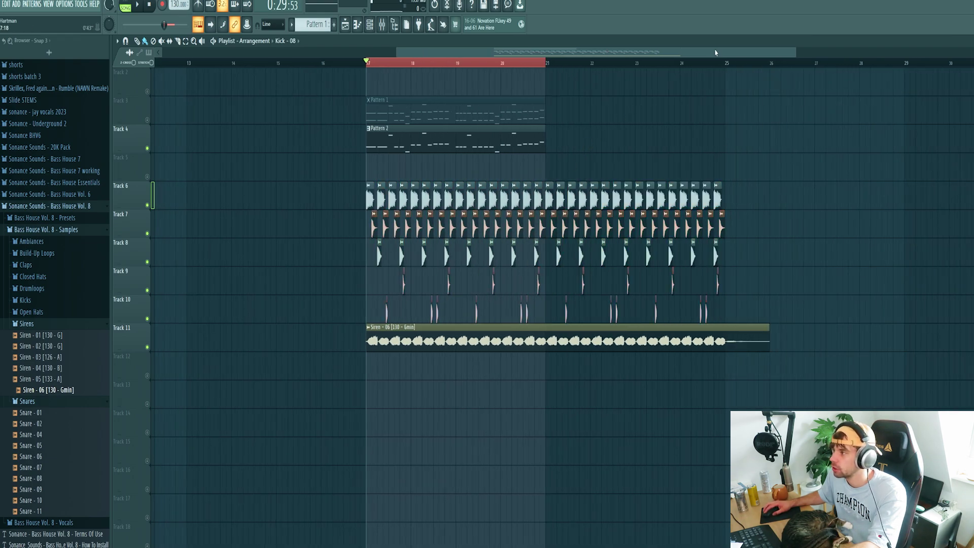
Step: Extend the loop selection to bar 25 and duplicate the Pattern 1 and Pattern 2 clips into bars 21 to 24
drag(729, 68, 731, 78)
drag(599, 177, 630, 129)
key(ctrl+d)
Step: Play the extended drop from just before bar 17
click(349, 62)
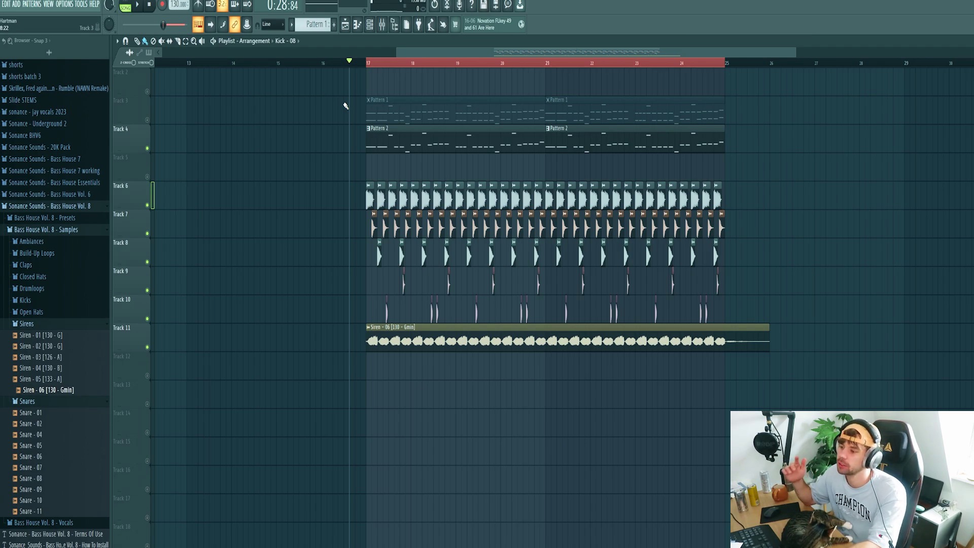
key(space)
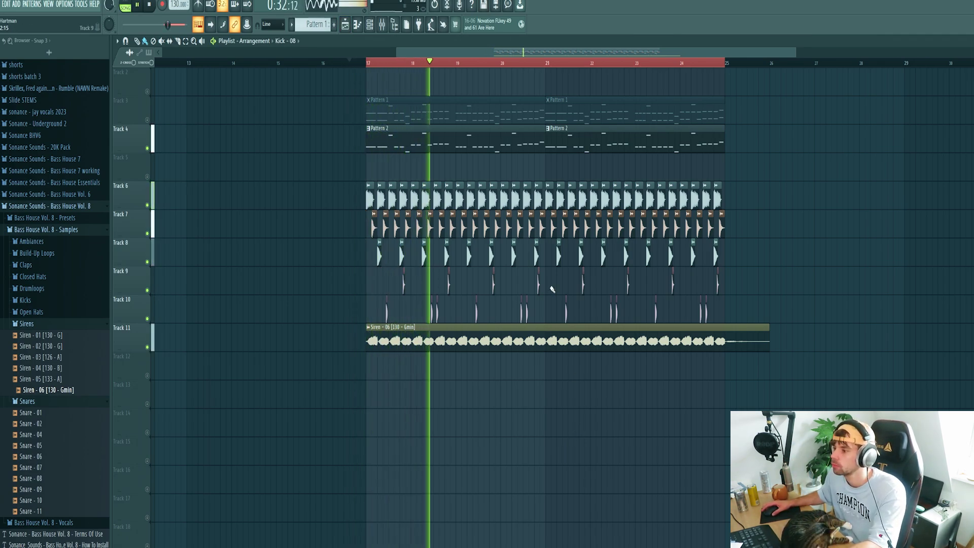
key(space)
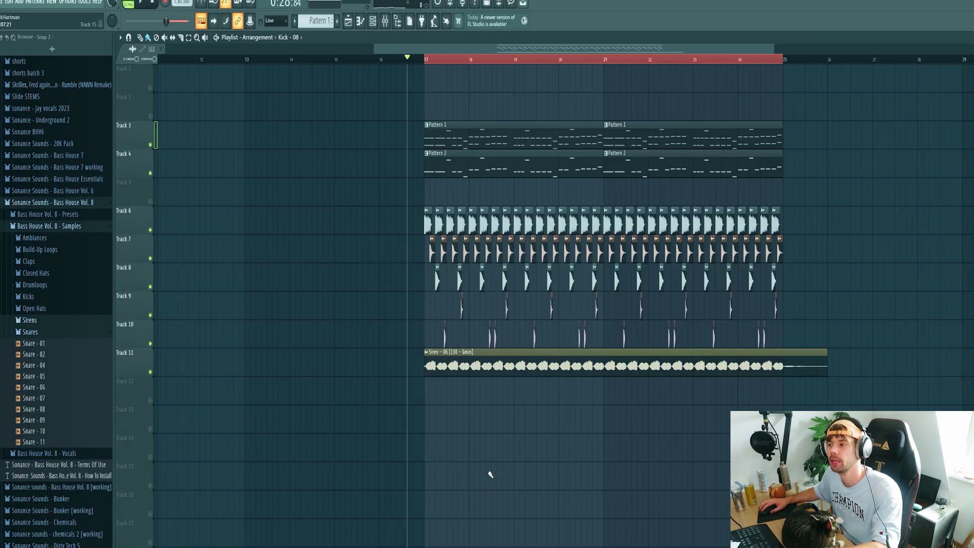
Step: Clear the drum clips from bar 17 and trim the starts of the siren and first Pattern 2 clips to bar 18
scroll(440, 251, up, 3)
mouse_move(417, 221)
mouse_down()
mouse_move(467, 227)
mouse_move(486, 251)
mouse_move(412, 257)
mouse_move(483, 283)
mouse_up()
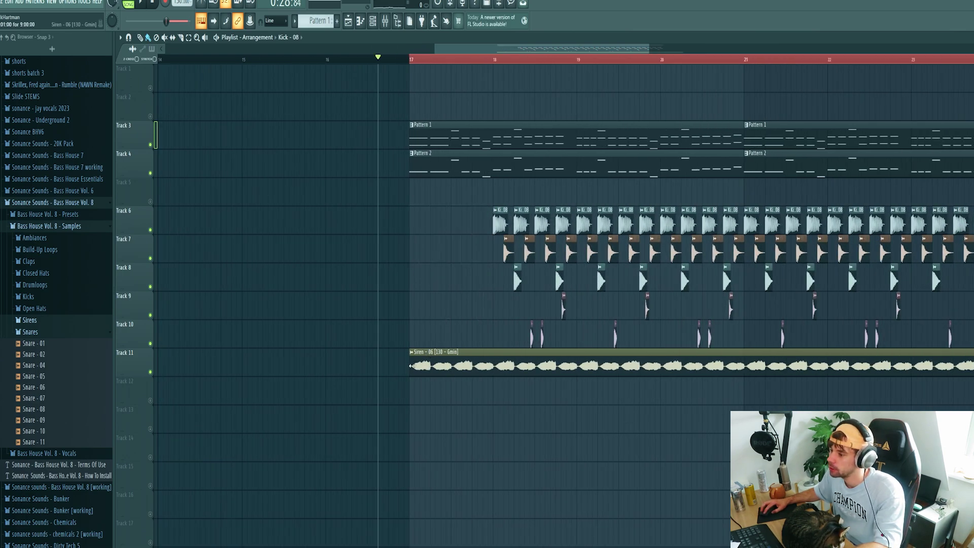
drag(412, 366, 493, 365)
key(space)
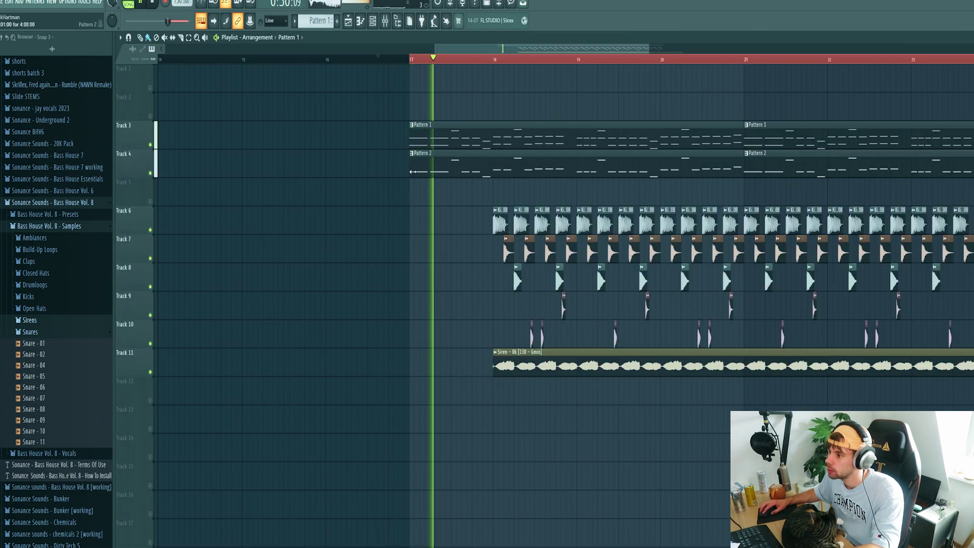
drag(413, 172, 493, 171)
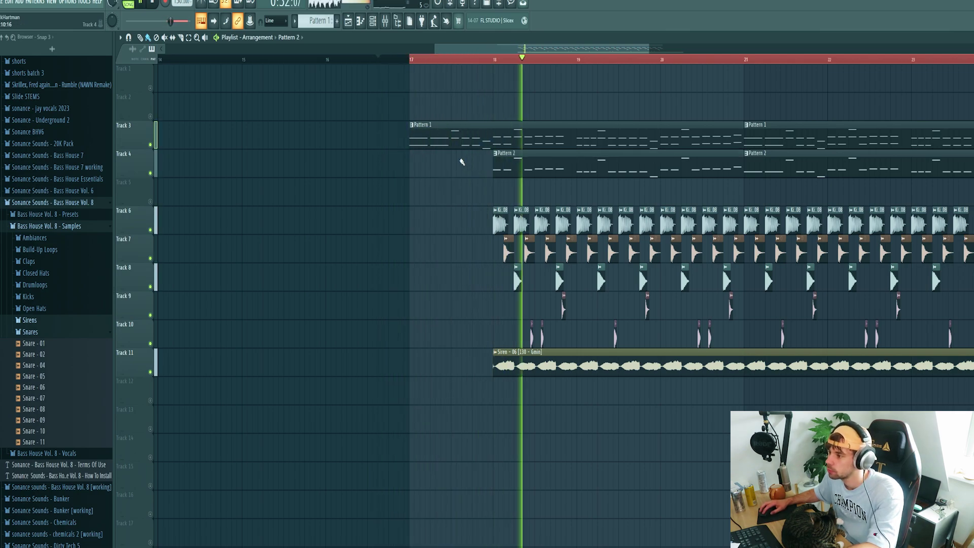
Step: Reshape the Serum channel's LFO 1 curve into a steeper decay during playback, muting Serum #2 to hear the bass alone
key(space)
key(F5)
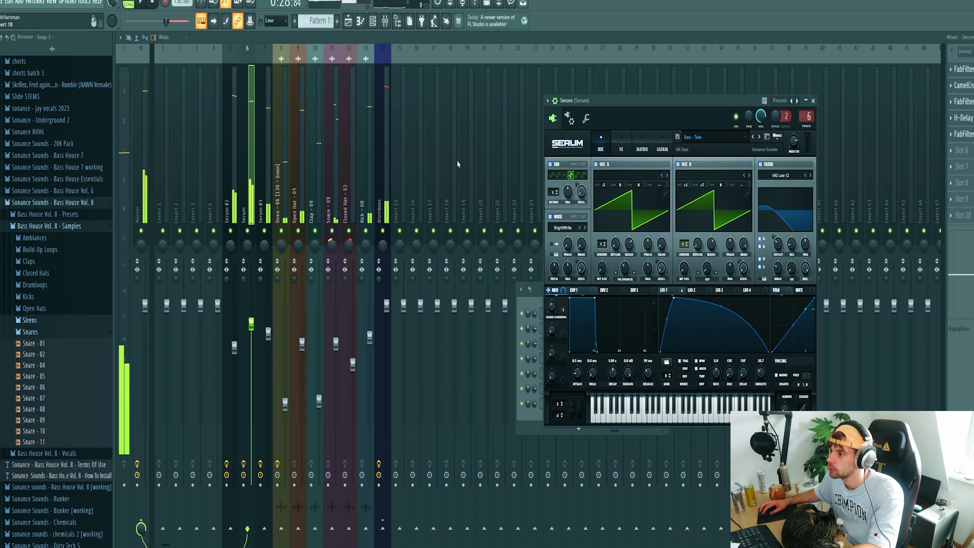
click(537, 308)
click(579, 313)
click(578, 313)
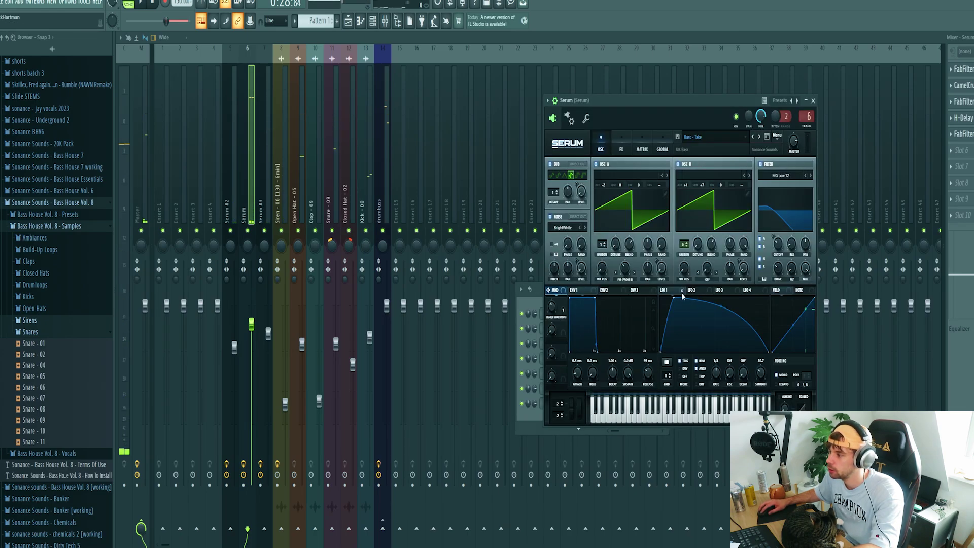
key(space)
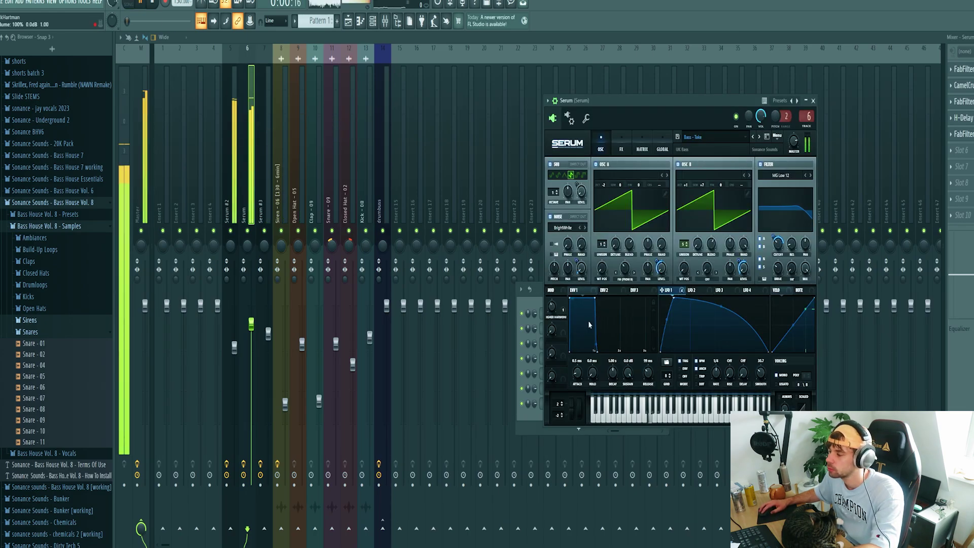
drag(722, 313, 715, 317)
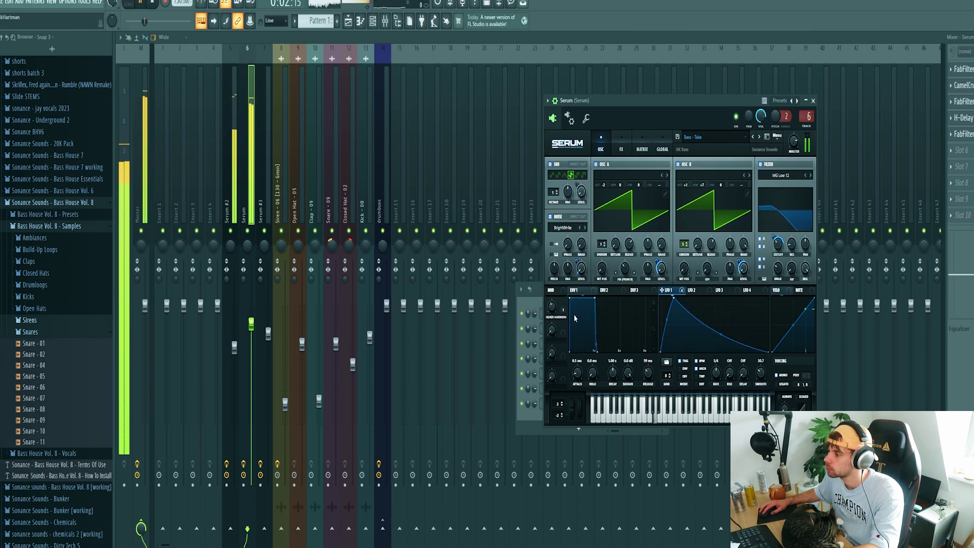
click(533, 306)
click(522, 329)
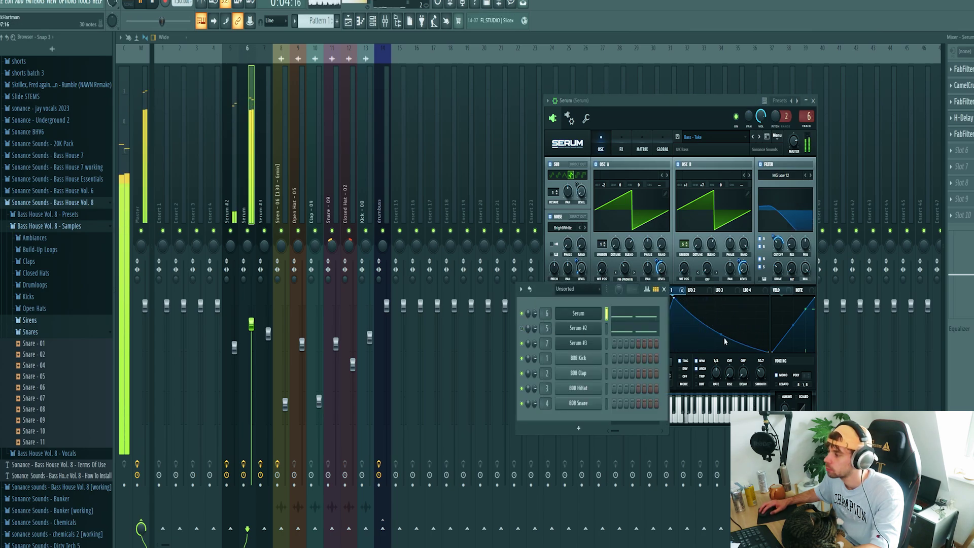
click(721, 340)
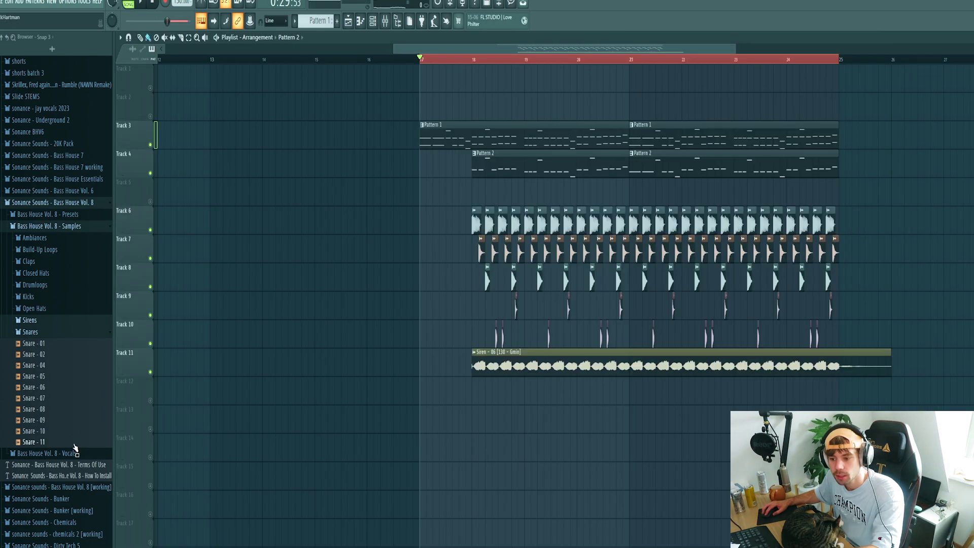
Step: Find the London 125 G Min vocal in the Bass House Vol. 8 vocals folder and place it in the playlist
click(71, 453)
scroll(71, 447, down, 5)
scroll(72, 439, down, 3)
click(82, 374)
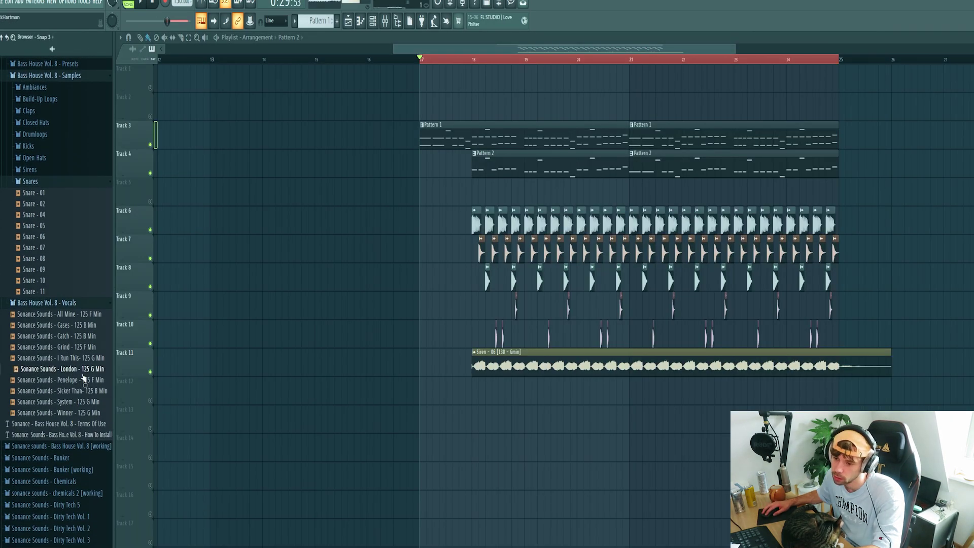
drag(85, 373, 238, 283)
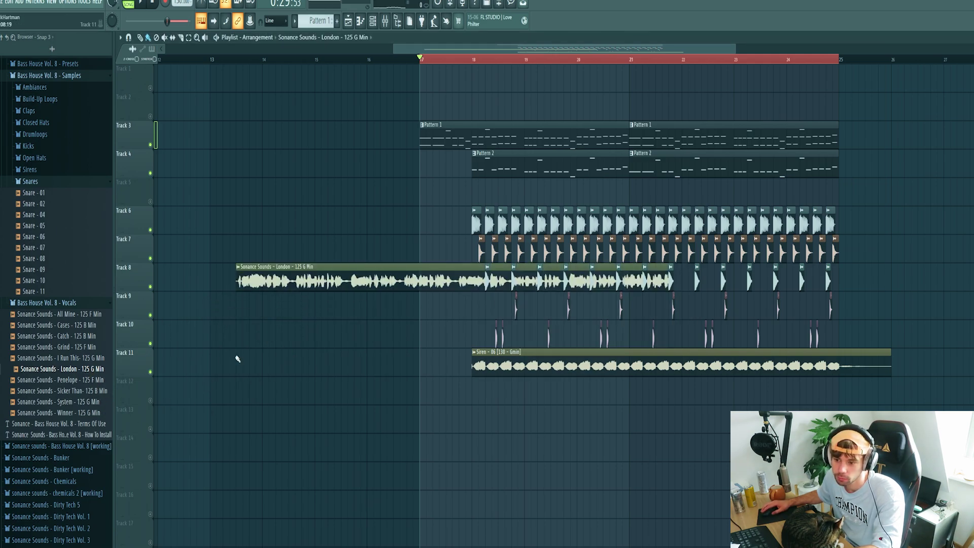
Step: Move the London vocal to track 5 at bar 9, fit it to tempo using the estimated 125 BPM, and unmute the track
scroll(257, 363, down, 2)
scroll(274, 304, left, 3)
drag(414, 281, 244, 193)
click(211, 182)
click(287, 243)
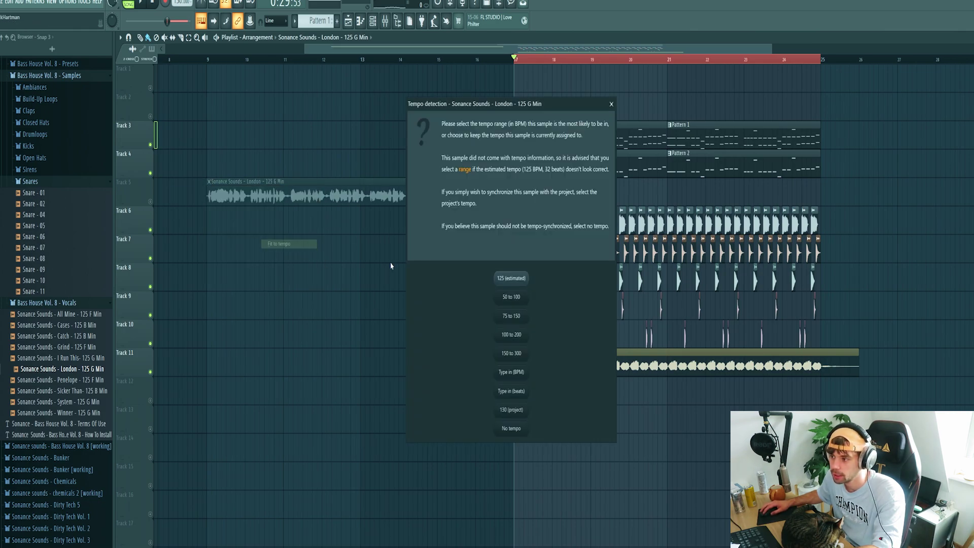
click(505, 280)
click(151, 201)
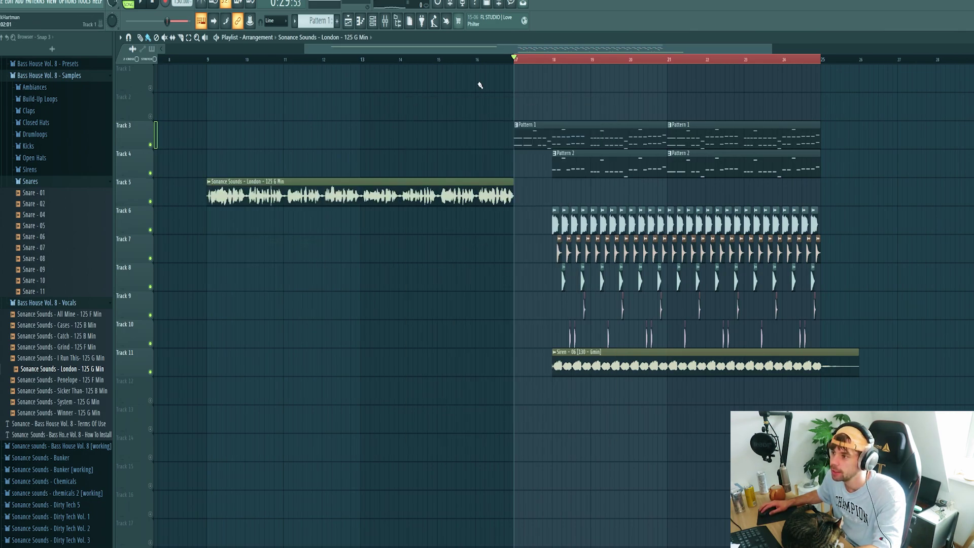
Step: Slice the London vocal at bar 16 and copy its last bar to bar 24, playing the loop from bar 13
click(378, 59)
key(space)
key(space)
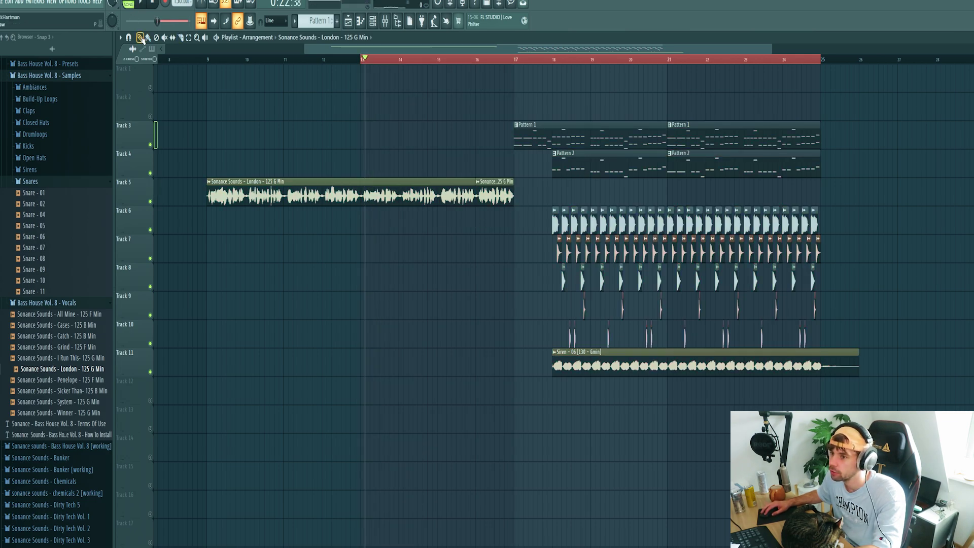
drag(483, 197, 787, 197)
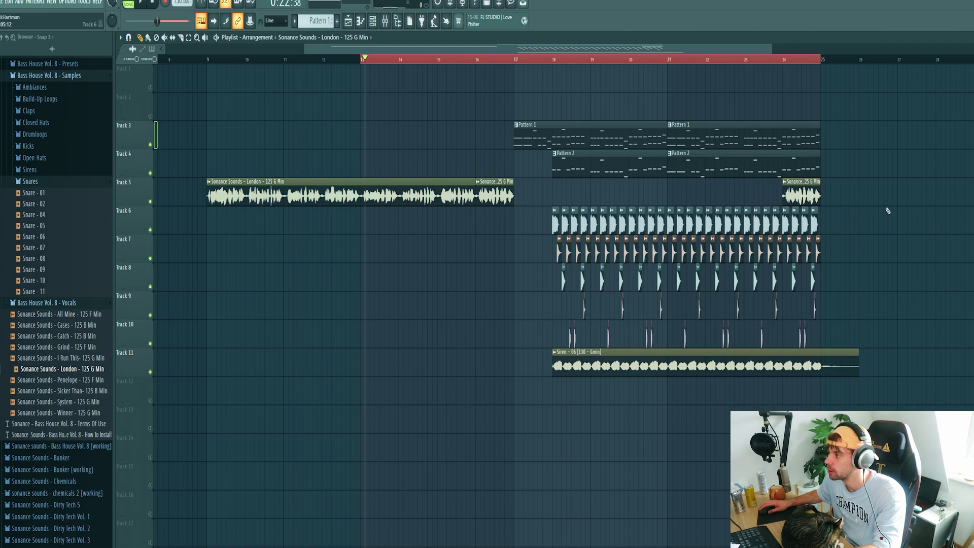
key(space)
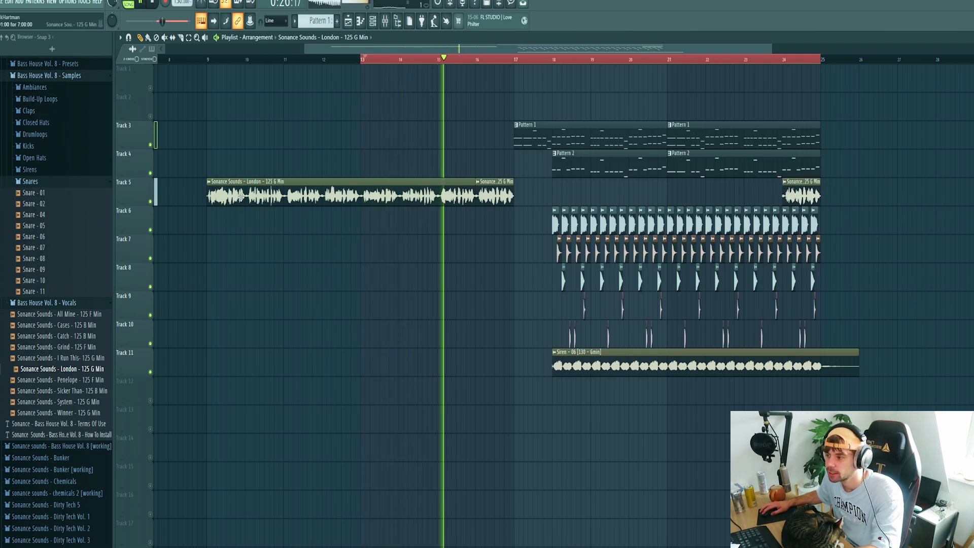
key(space)
Step: Route the London vocal to mixer track 15 and load RVox Stereo in its first effect slot
double_click(454, 197)
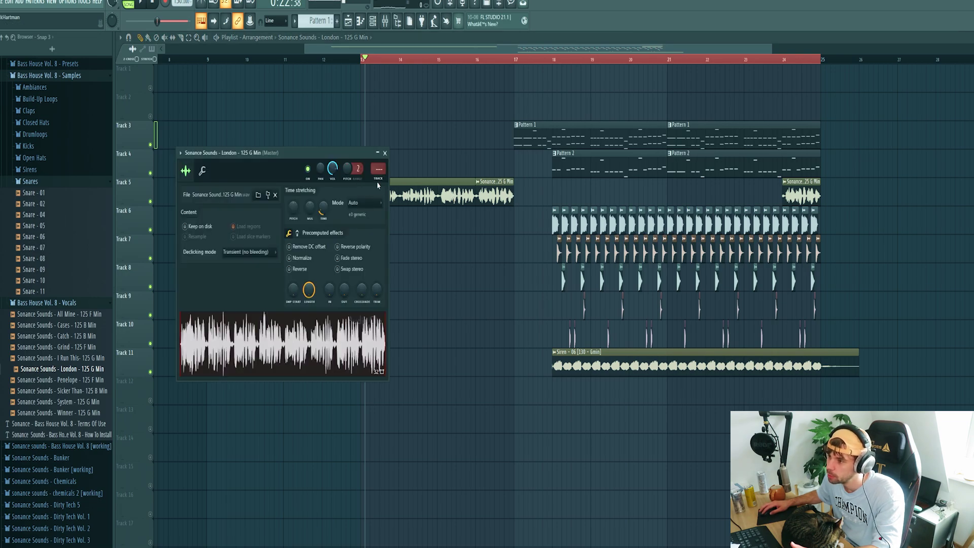
key(ctrl+l)
click(963, 75)
mouse_move(955, 81)
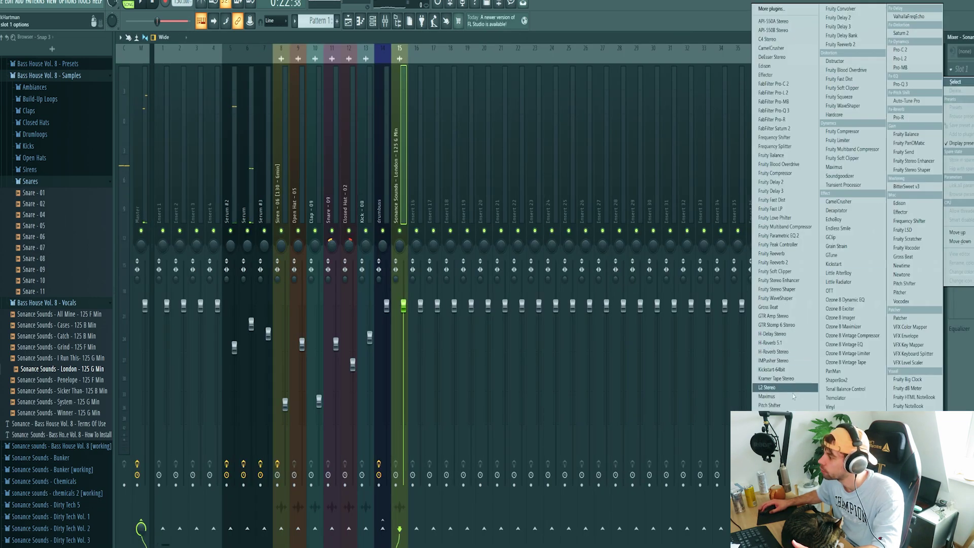
click(771, 459)
key(space)
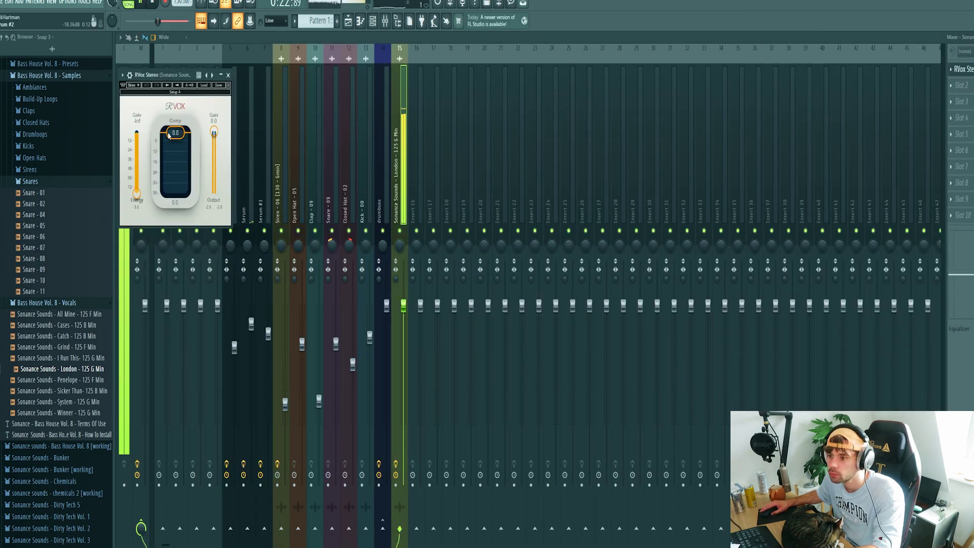
Step: Add FabFilter Pro-R in slot 2 of the vocal's mixer track and adjust the reverb mix
click(955, 96)
mouse_move(956, 98)
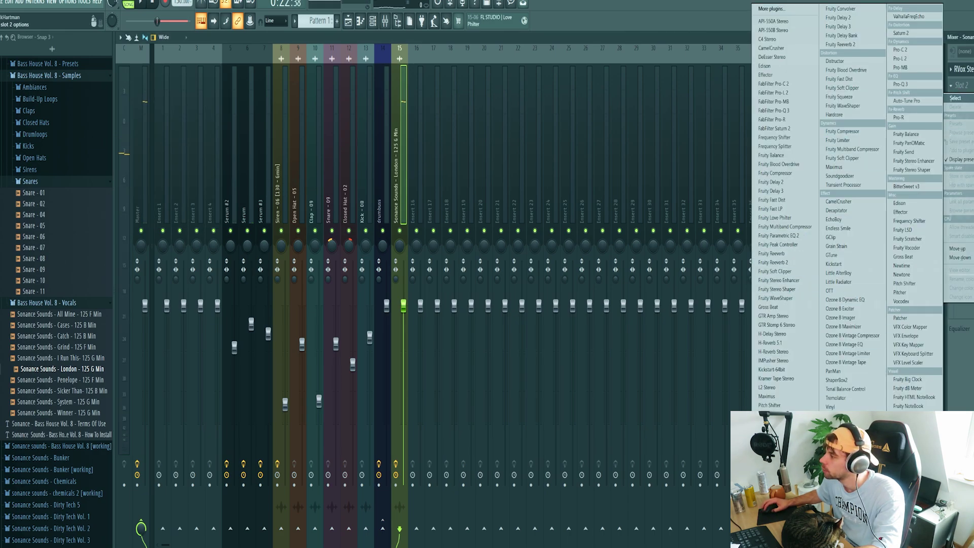
click(771, 119)
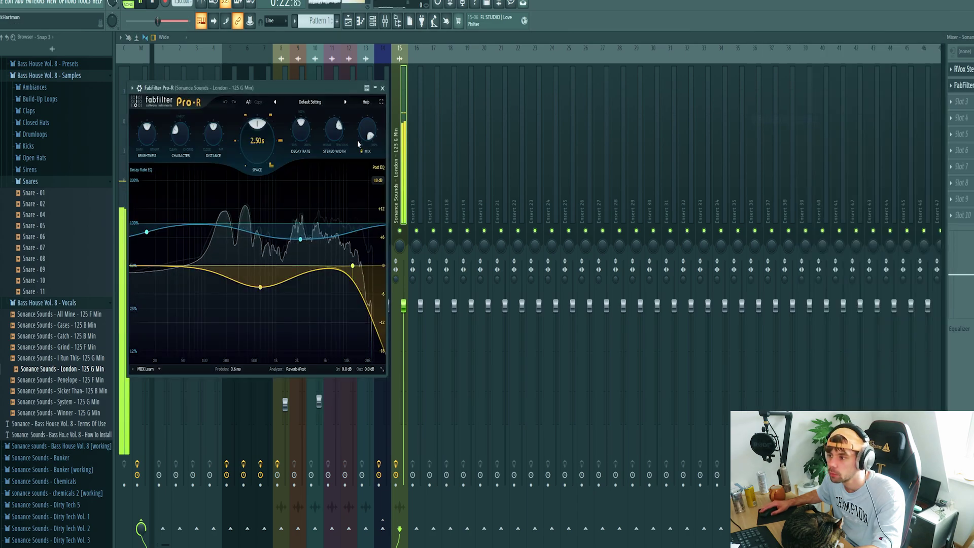
drag(361, 139, 362, 133)
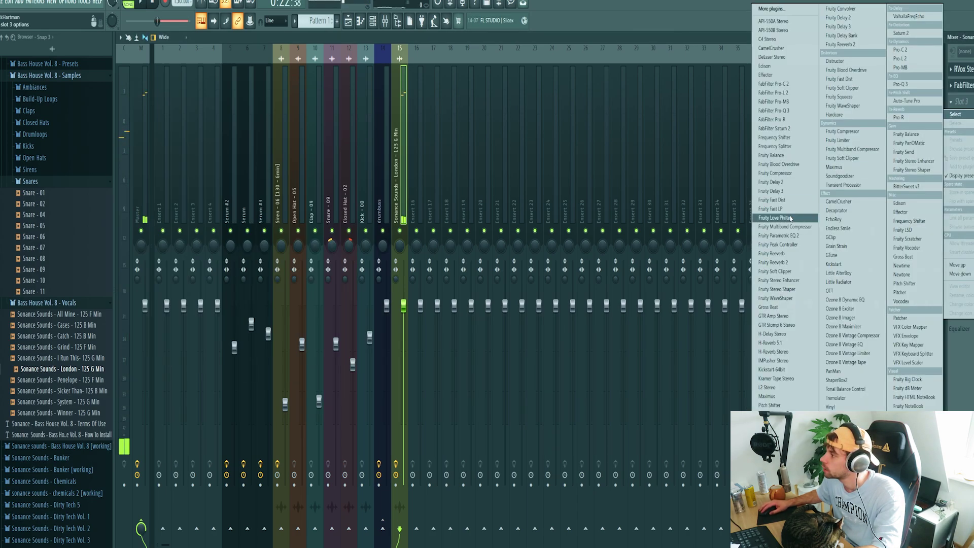
Step: Add H-Delay Stereo in slot 3 of the vocal track and raise its high-pass filter during playback
click(776, 334)
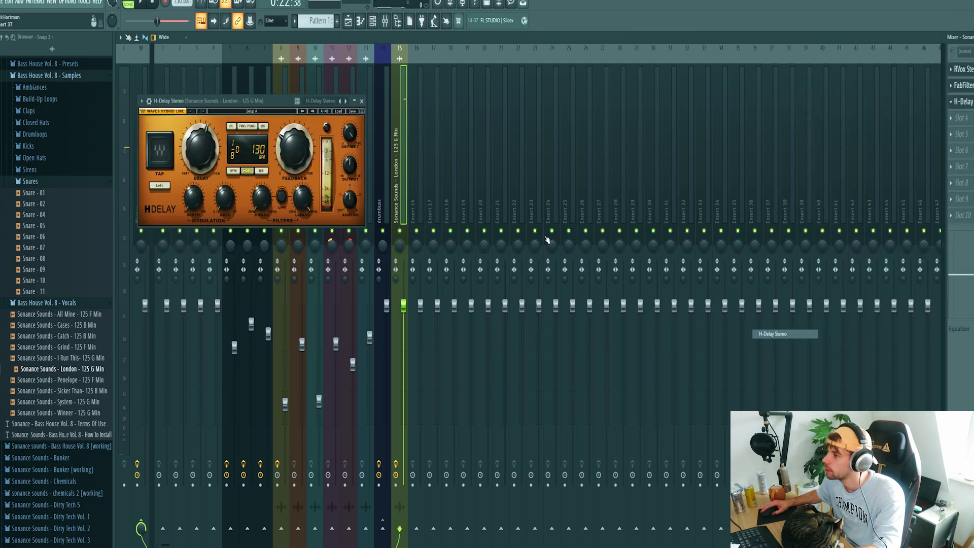
key(space)
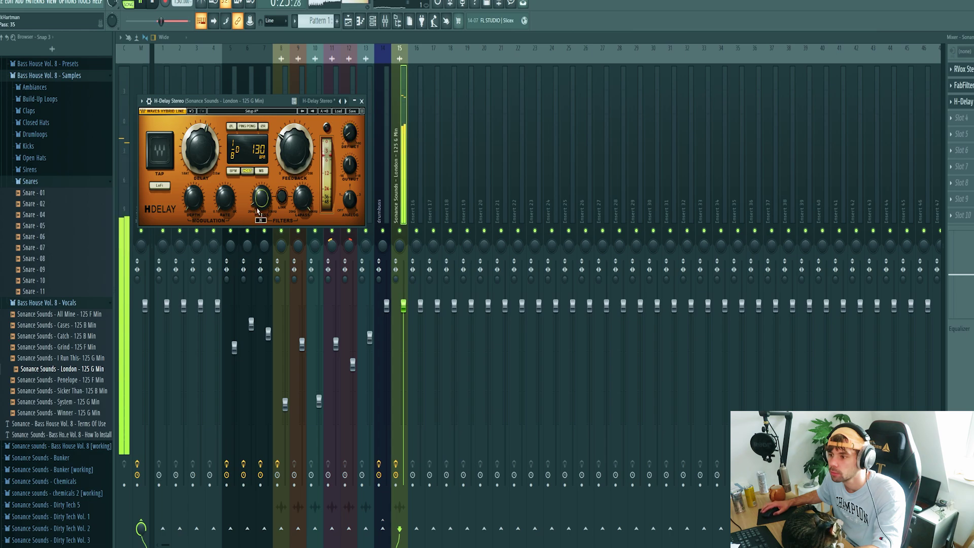
scroll(258, 212, up, 5)
Step: Copy the Pattern 1 clip to bar 13 on track 3 and shorten it to end at bar 16
click(348, 21)
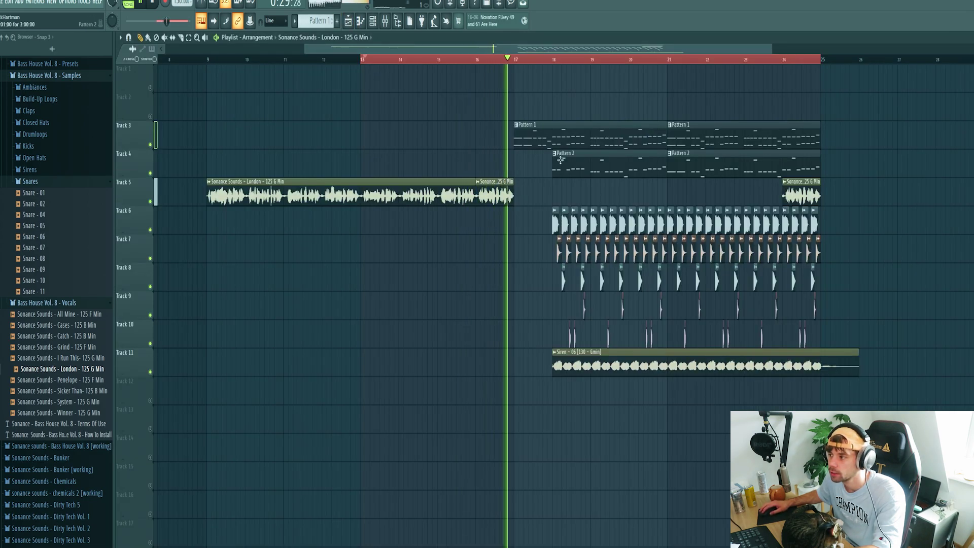
key(space)
shift+drag(645, 142, 500, 148)
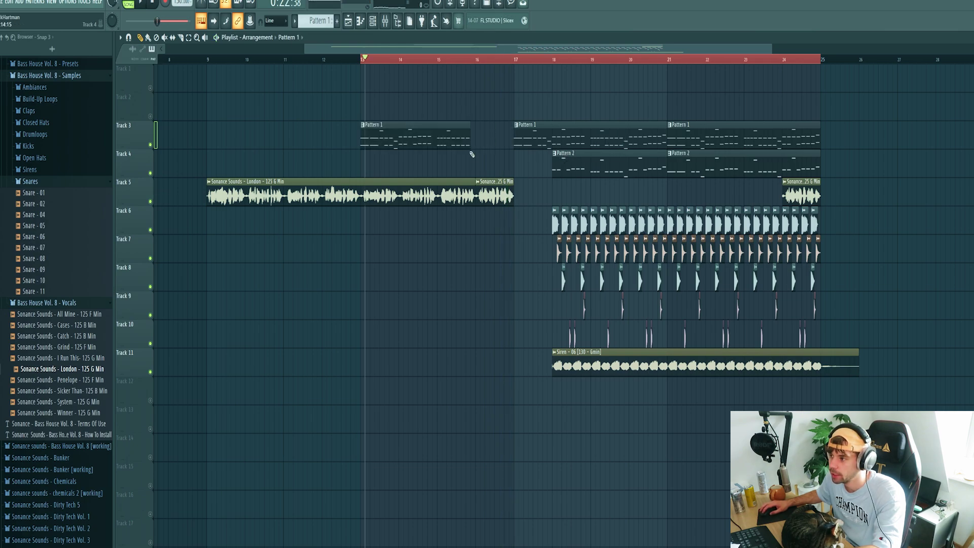
Step: Move the empty insert 14 to mixer position 7 beside the Serum track and route Serum into it
key(F6)
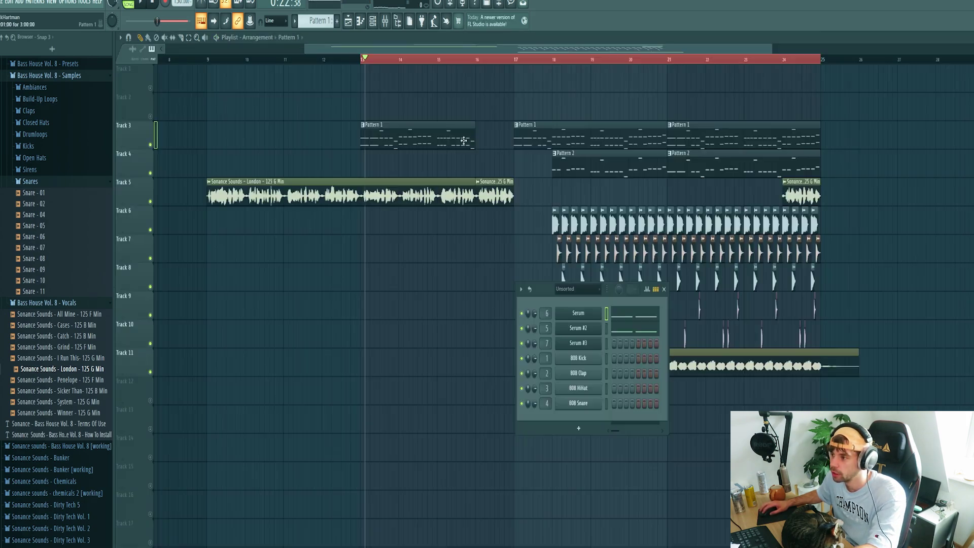
click(373, 20)
click(385, 21)
shift+scroll(350, 161, up, 9)
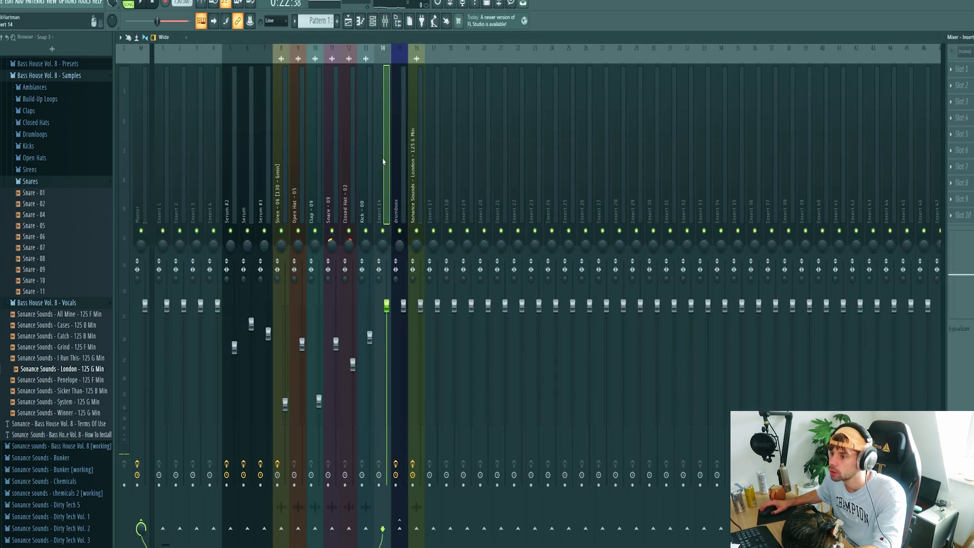
click(246, 214)
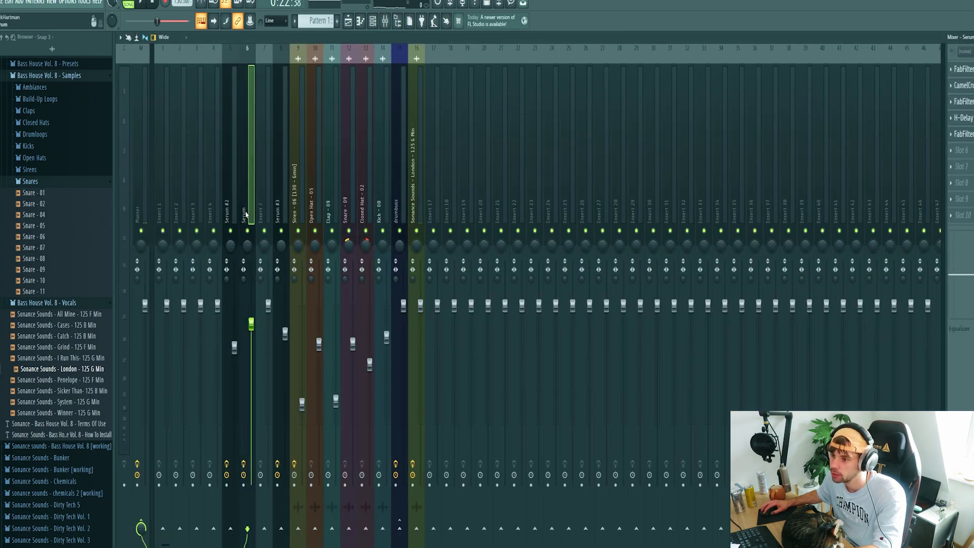
click(264, 512)
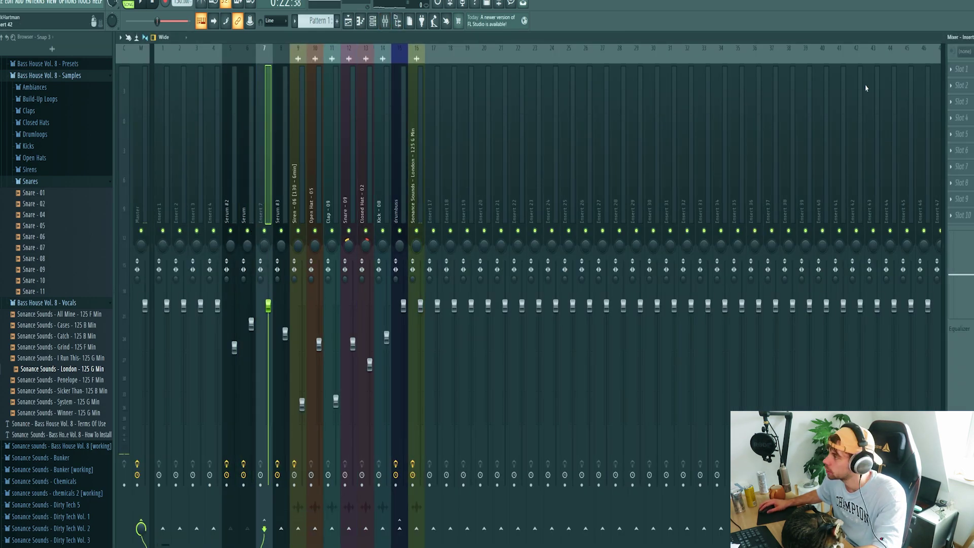
Step: Load Fruity Love Philter in slot 1 of insert 7 and create an automation clip for its Filter 1 cutoff frequency
click(968, 68)
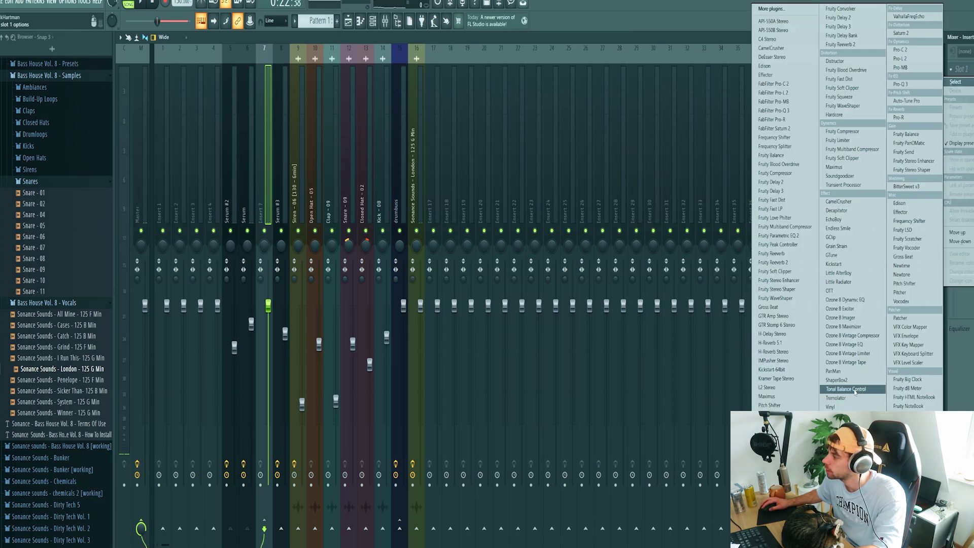
click(775, 218)
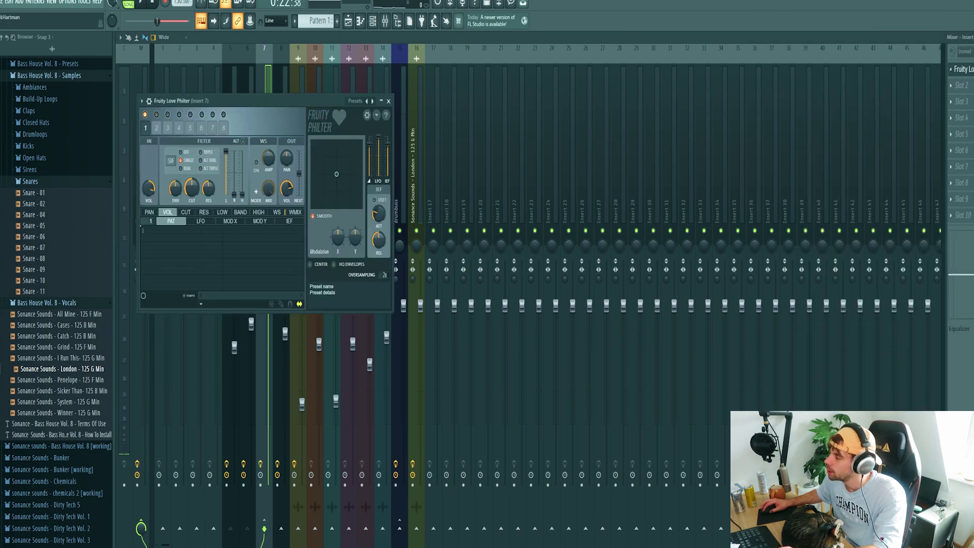
right_click(191, 193)
click(218, 264)
Step: Load Kramer Tape Stereo in slot 10 of insert 7
click(970, 216)
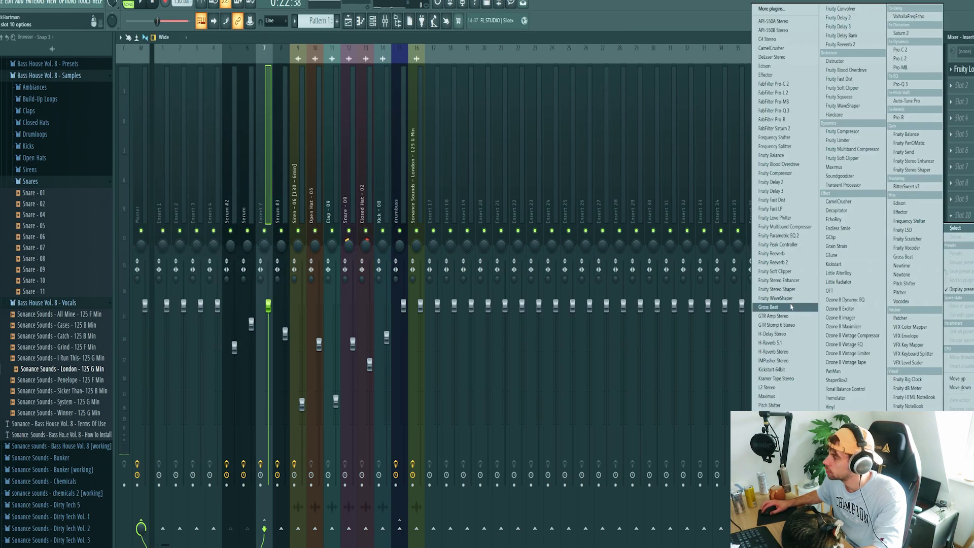
click(796, 379)
Step: Unmute playlist track 1 and make the cutoff automation rise to maximum at bar 17 and hold until bar 25, playing from bar 13
click(348, 23)
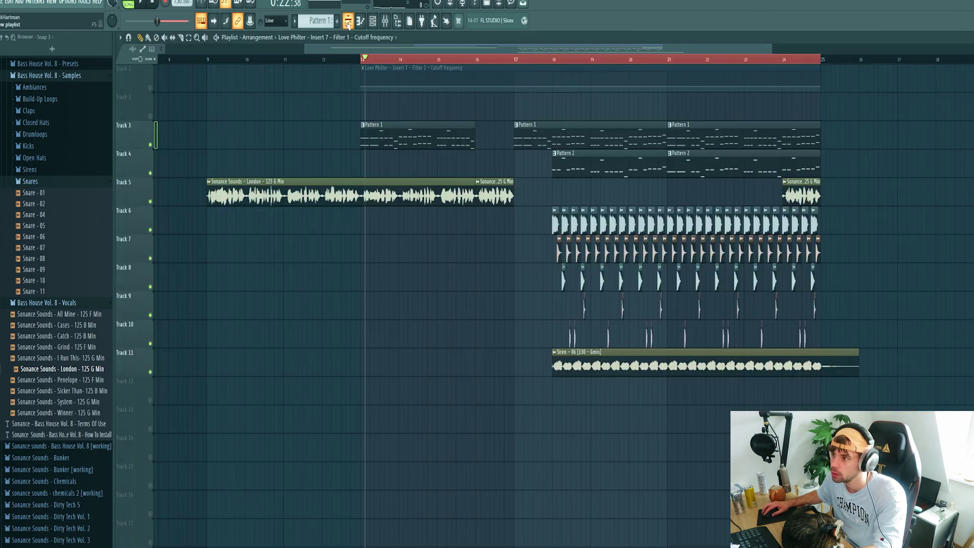
click(151, 89)
key(space)
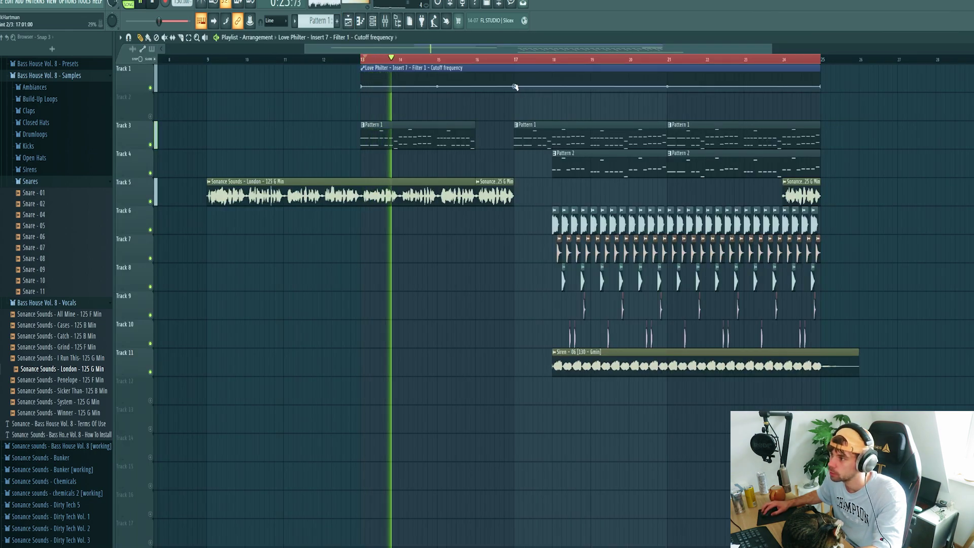
drag(514, 88, 514, 73)
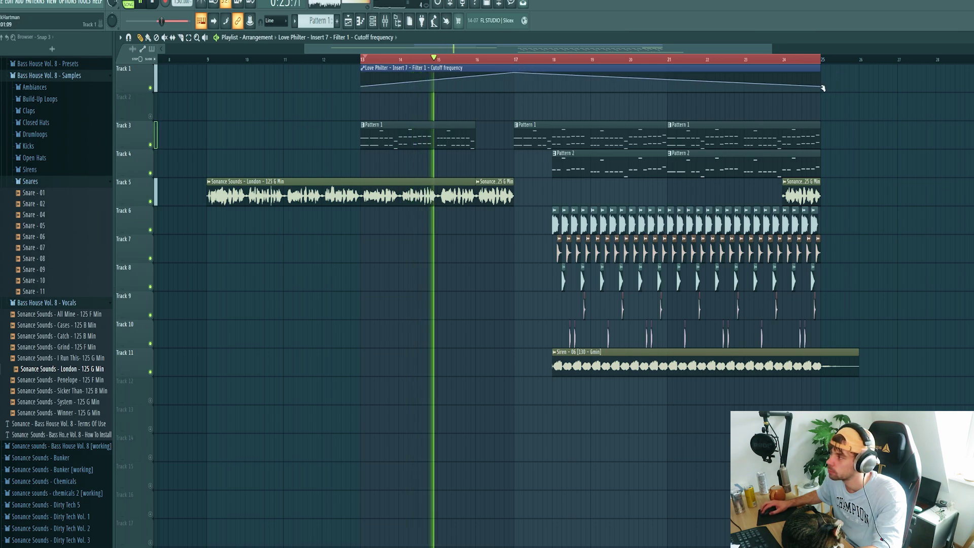
drag(822, 87, 821, 73)
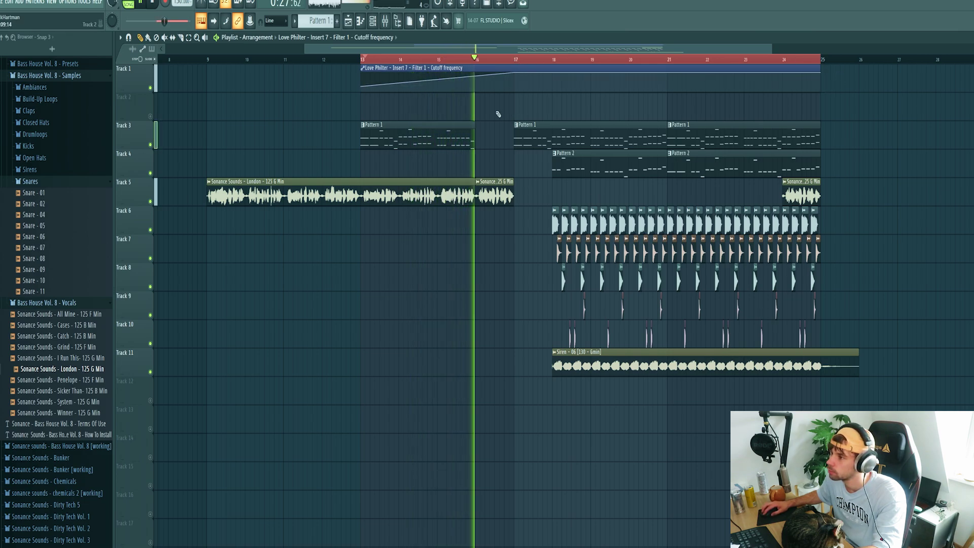
click(352, 60)
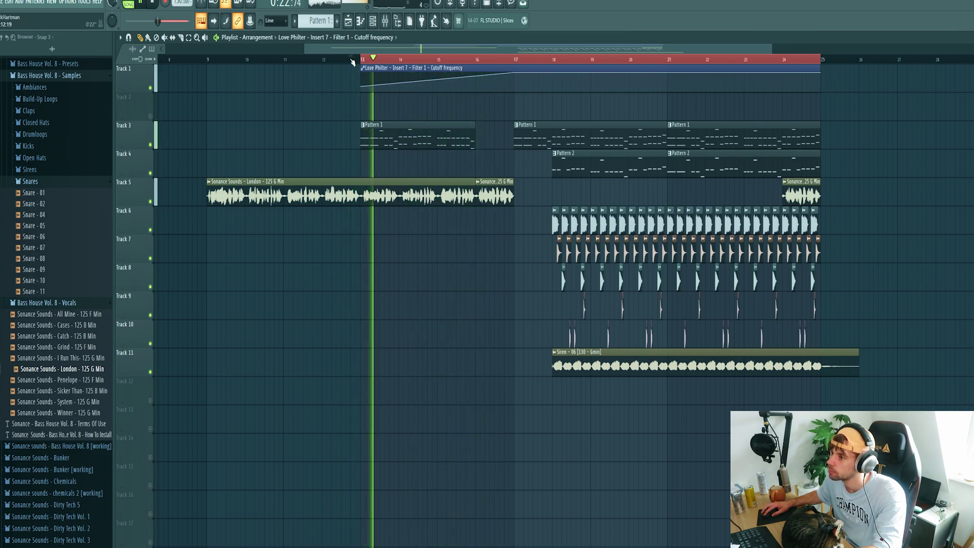
Step: Place the Build-Up Loop - 01 [125] sample on track 7 from bar 9 to bar 17 and play it with the arrangement
key(space)
click(66, 303)
click(49, 101)
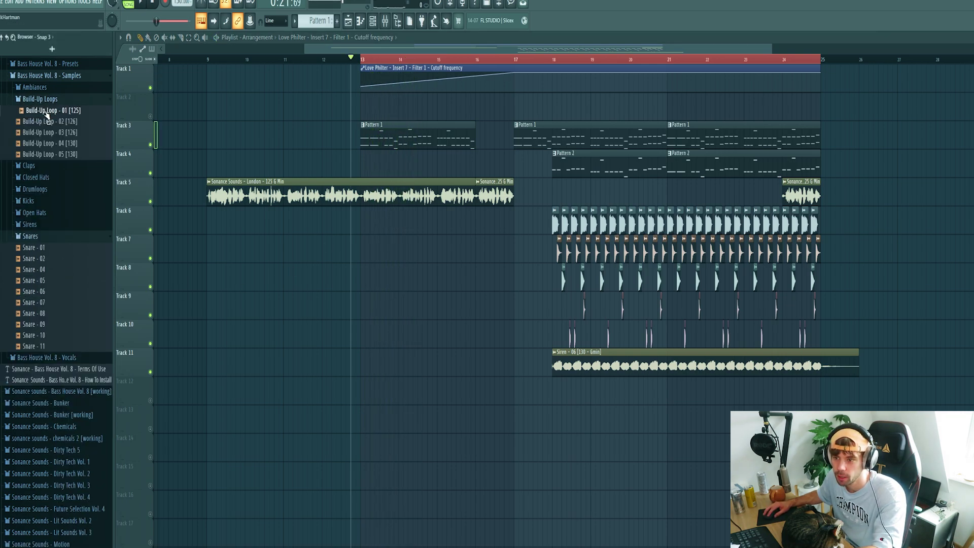
drag(53, 115, 220, 252)
click(209, 238)
click(283, 300)
click(524, 276)
key(space)
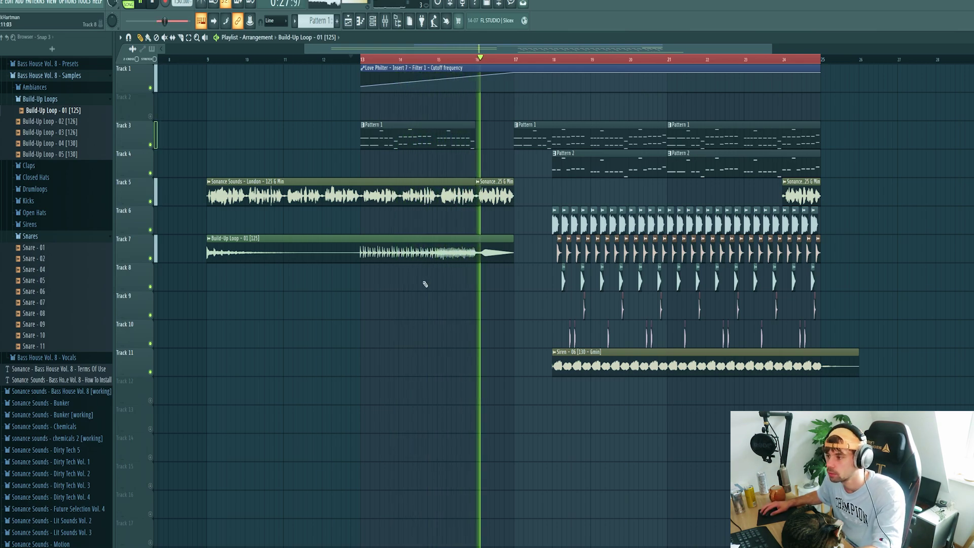
key(space)
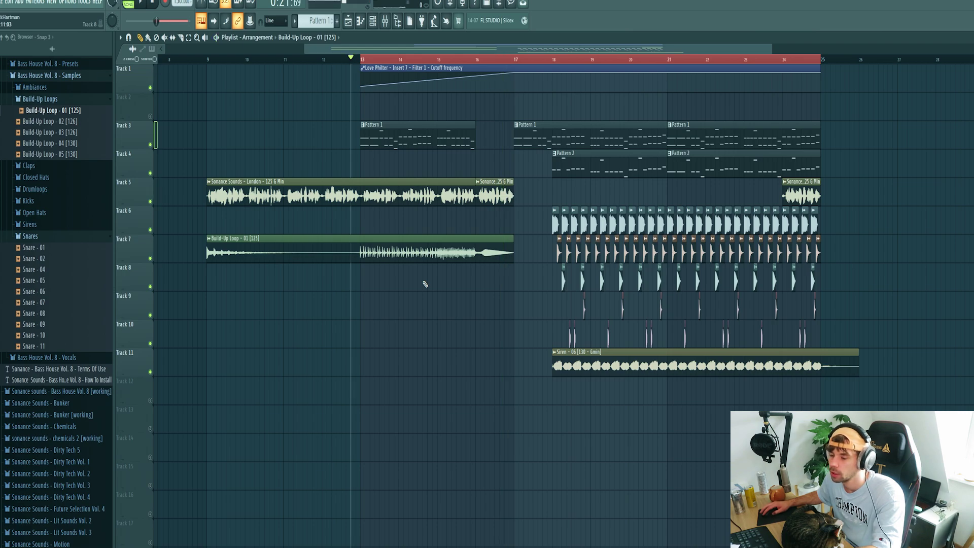
Step: Try the Ambiance - 03 [130 - Gmin] sample on track 8 from bar 9 and play it with the build-up
scroll(48, 307, up, 5)
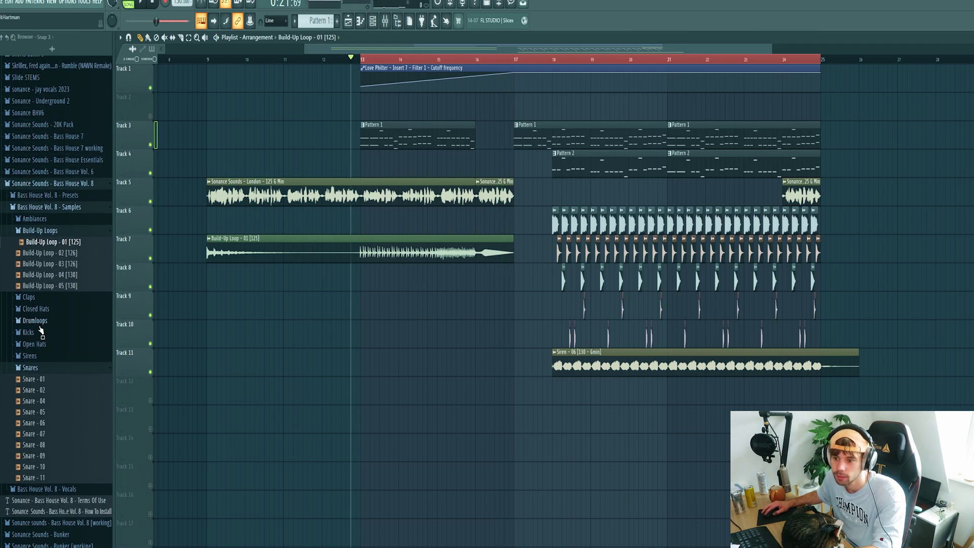
click(41, 220)
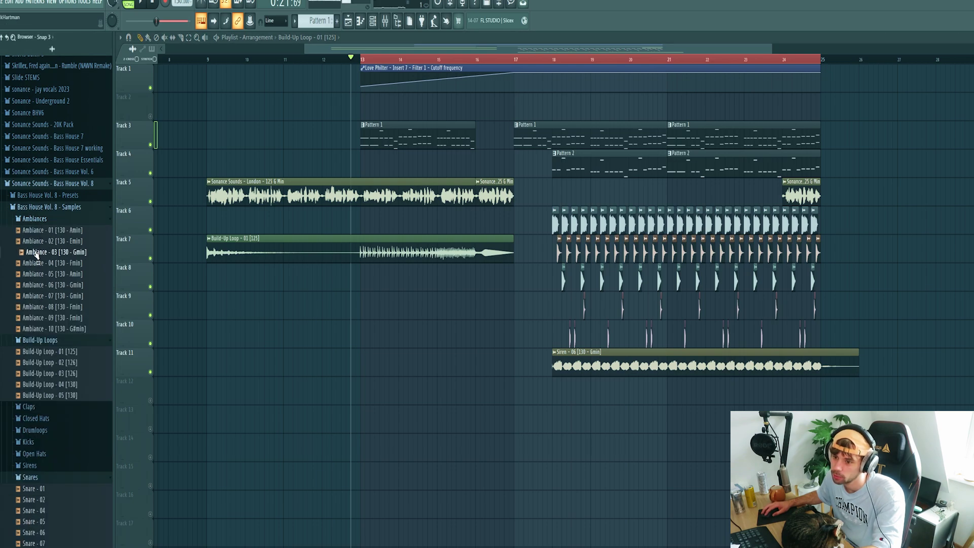
drag(37, 255, 206, 277)
key(space)
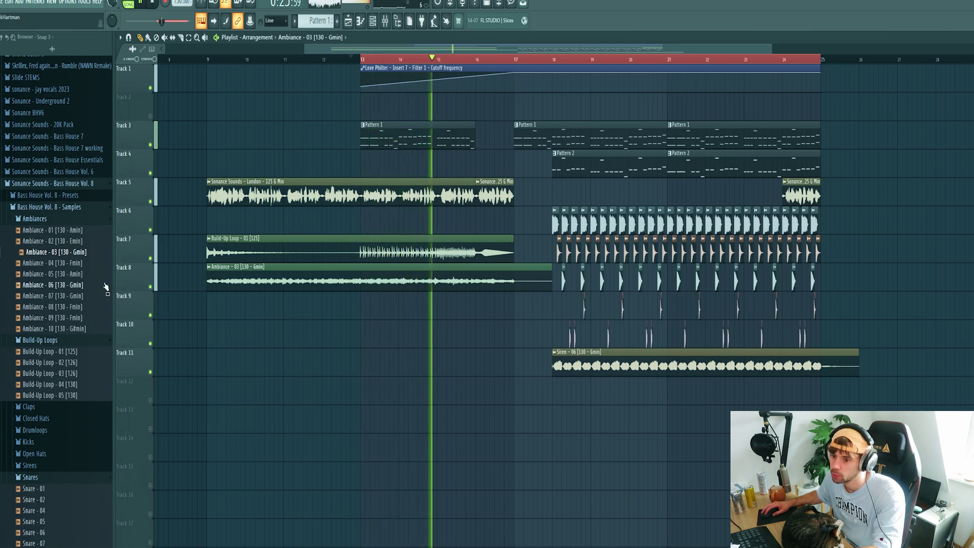
key(space)
Step: Use the Ambiance - 07 [130 - Gmin] sample on track 8 from bar 9 to bar 17 and play it in context
click(57, 286)
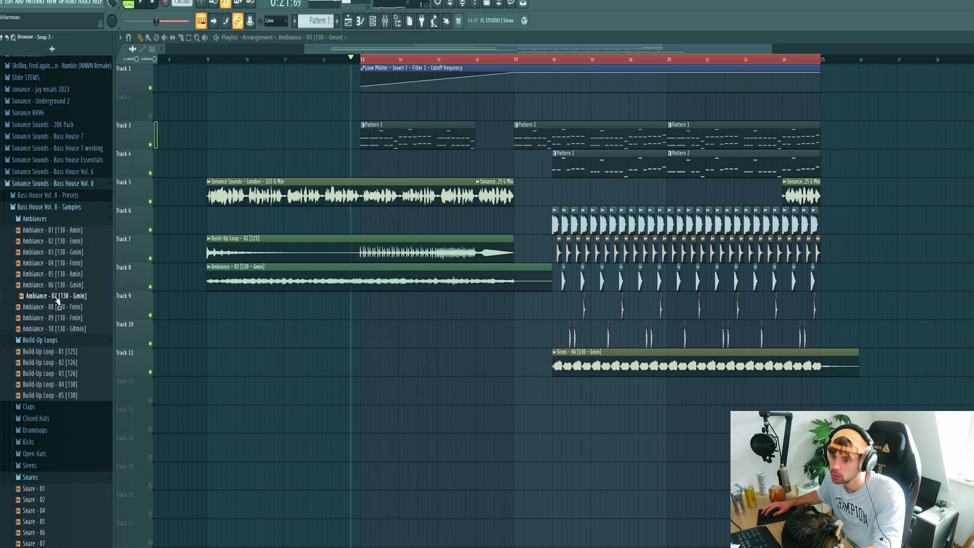
drag(143, 299, 218, 279)
key(space)
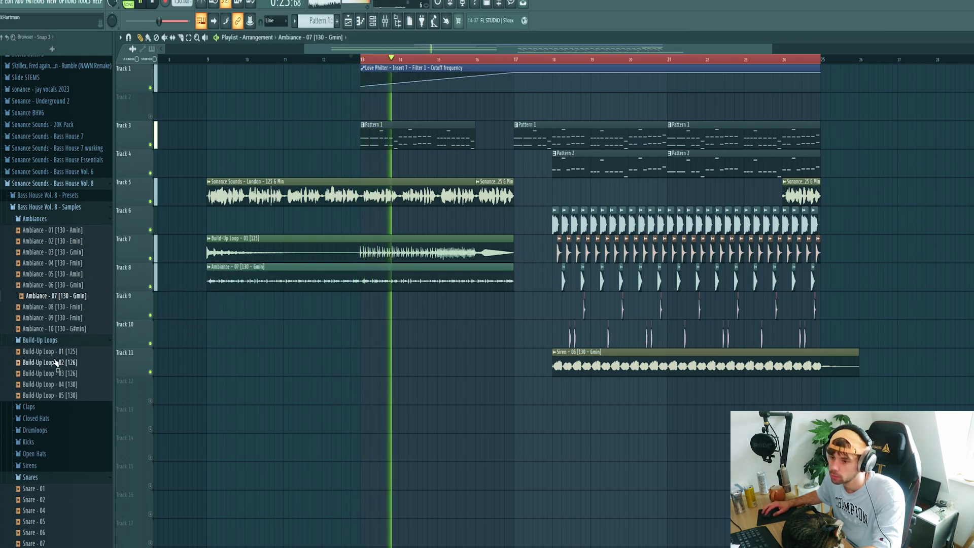
key(space)
click(65, 329)
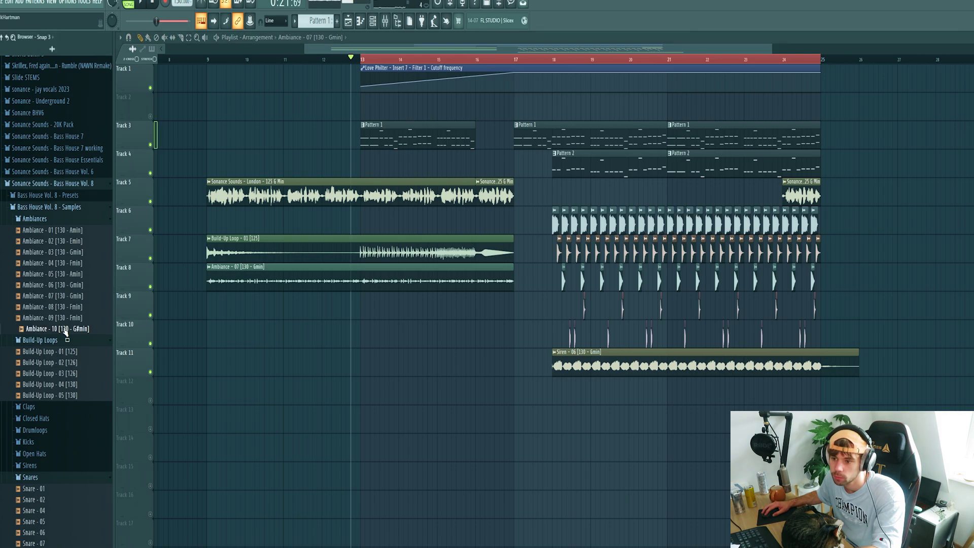
Step: Create a new pattern named reese
click(337, 21)
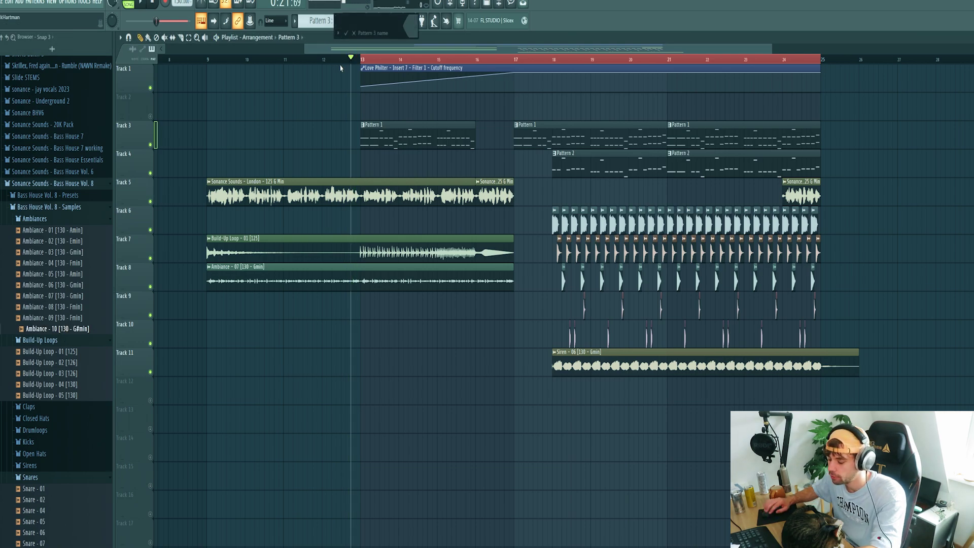
text(reese)
key(Return)
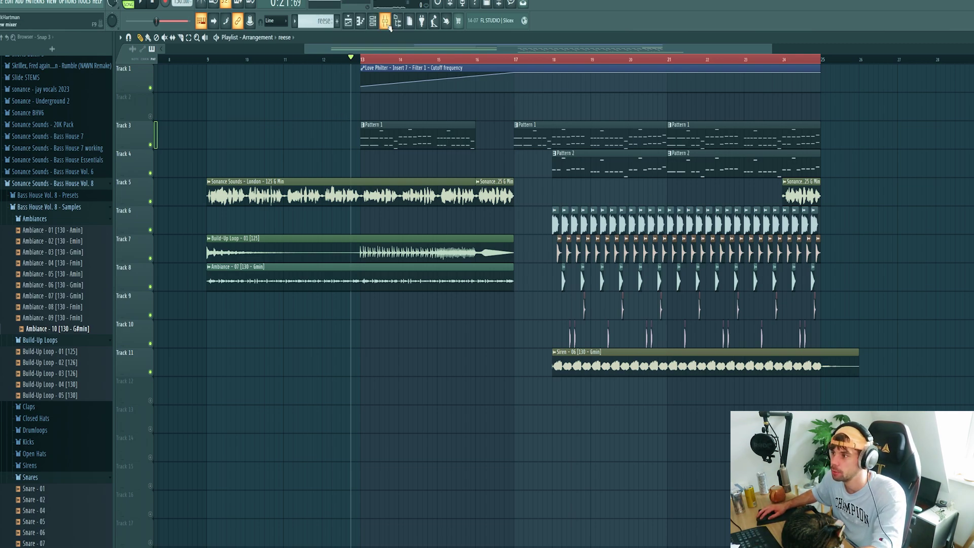
Step: Add a fourth Serum channel with the Reese - Myself preset and lower its mixer volume to about -8.2 dB
key(F6)
scroll(571, 288, down, 2)
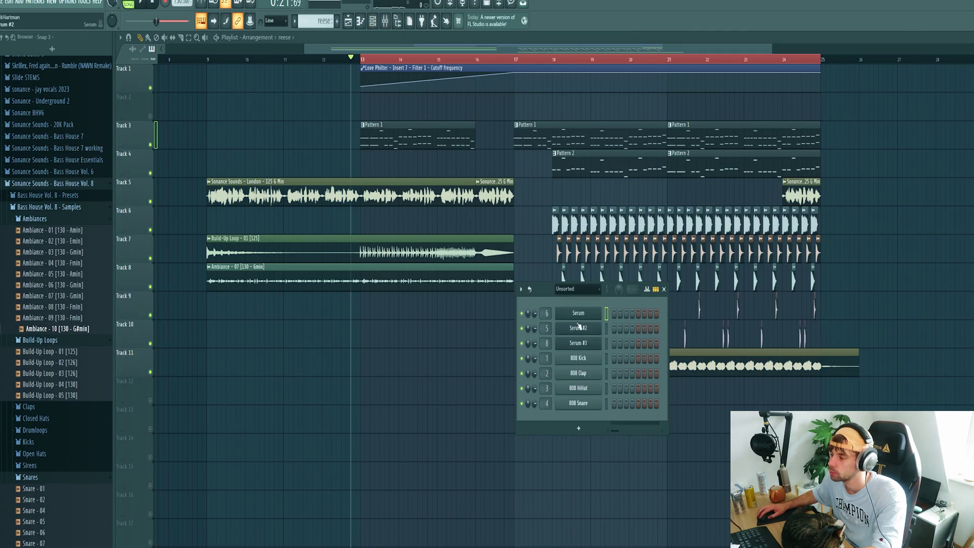
key(alt+c)
click(863, 135)
mouse_move(828, 252)
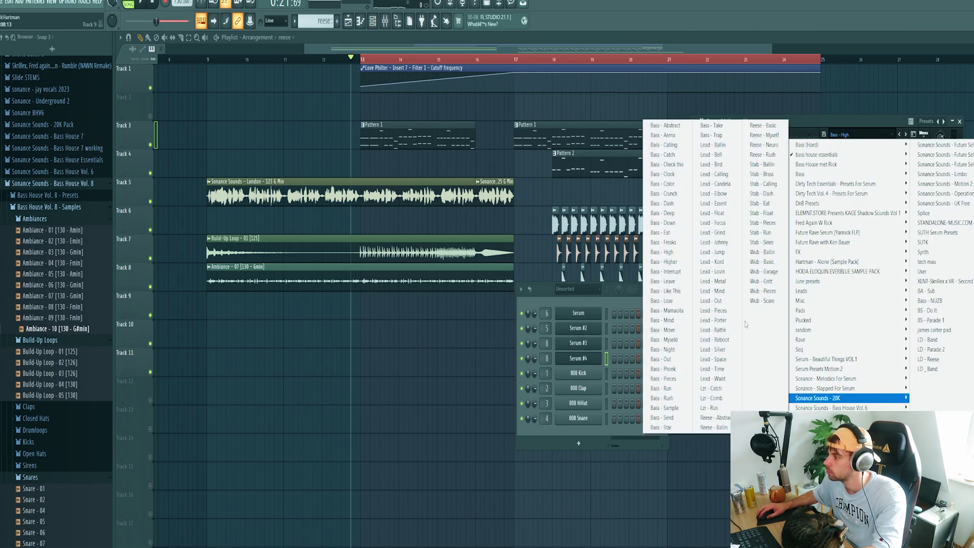
click(763, 135)
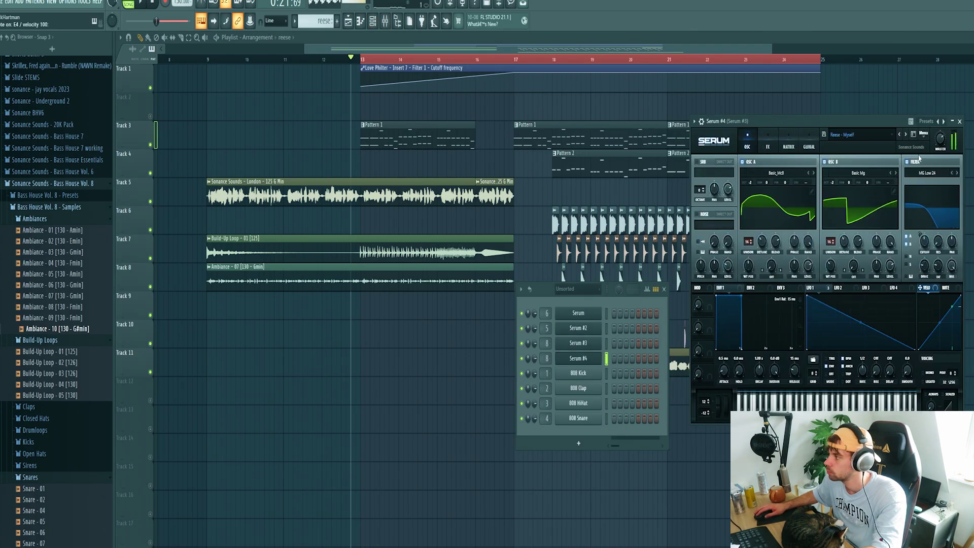
key(F9)
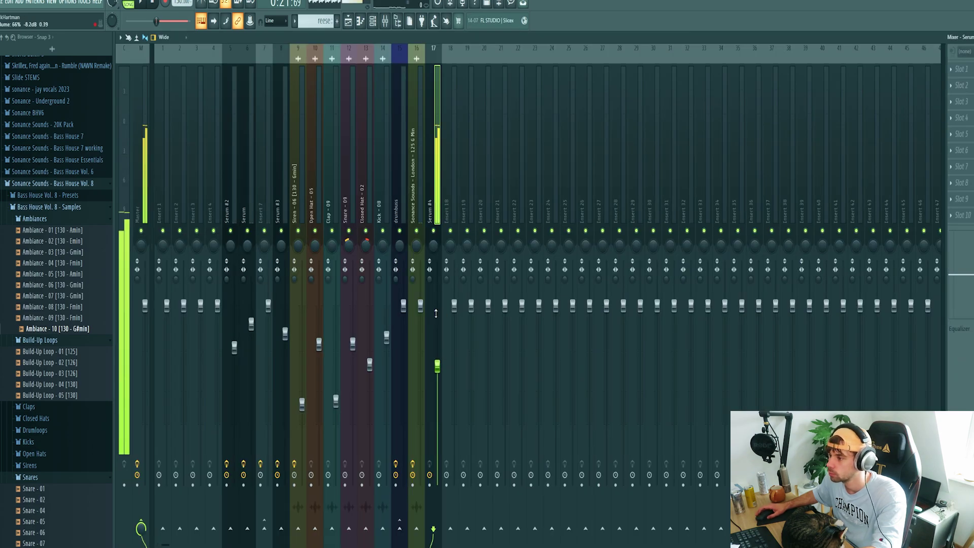
key(F9)
Step: Write one long sustained Serum #4 note and place the reese pattern on track 6 from bar 13 to bar 16
right_click(601, 353)
click(624, 358)
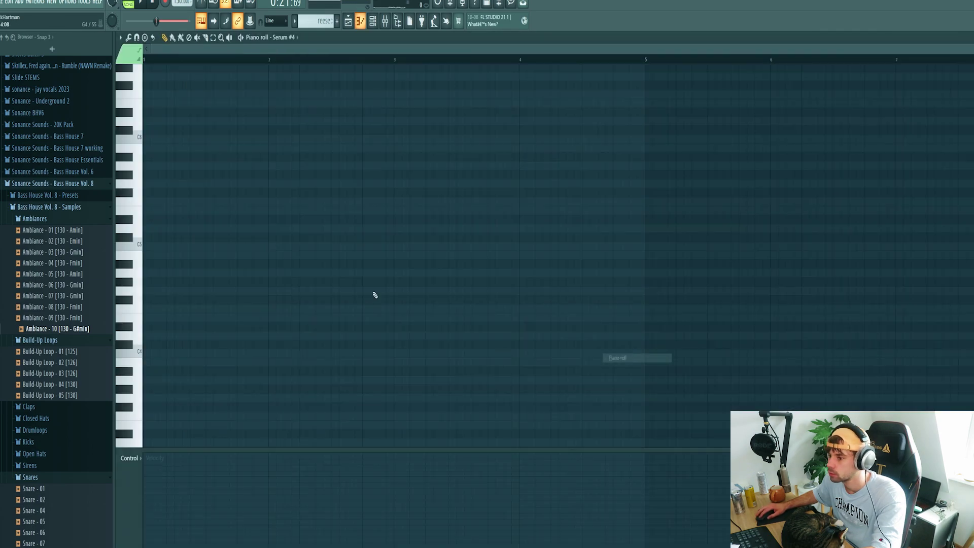
drag(151, 229, 44, 277)
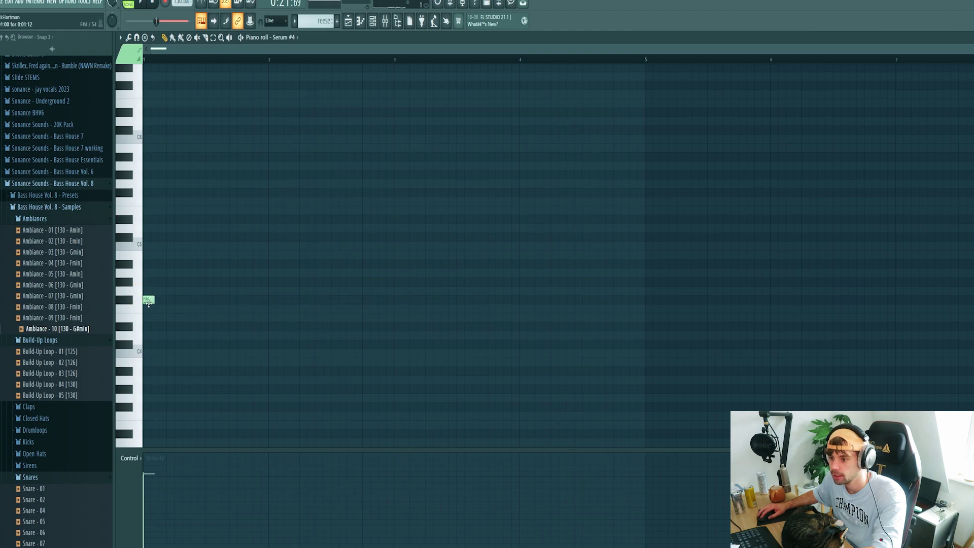
drag(143, 291, 327, 291)
key(F5)
key(space)
drag(512, 224, 476, 224)
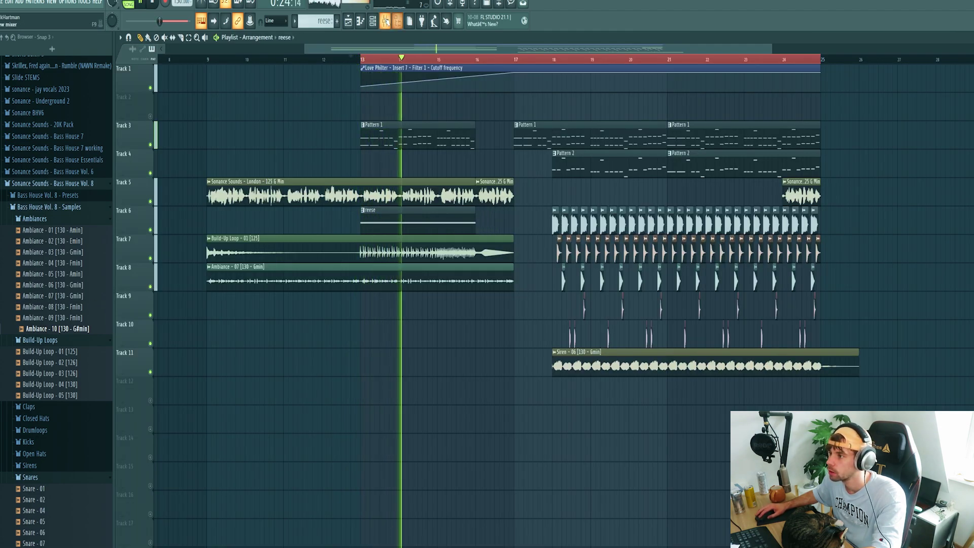
Step: Load CamelCrusher with the British Clean patch in slot 1 of Serum #4's insert and lower its volume to about -16.6 dB
click(385, 20)
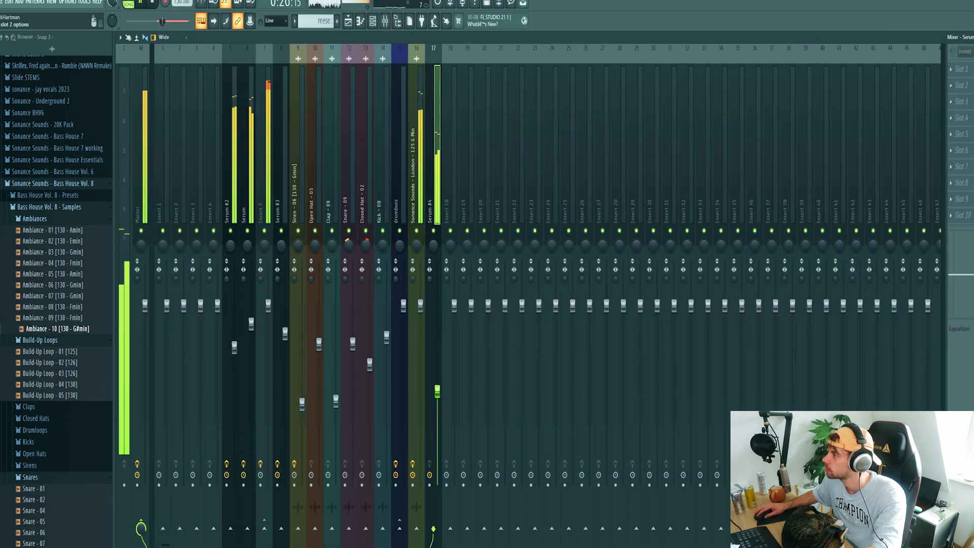
click(960, 69)
click(852, 202)
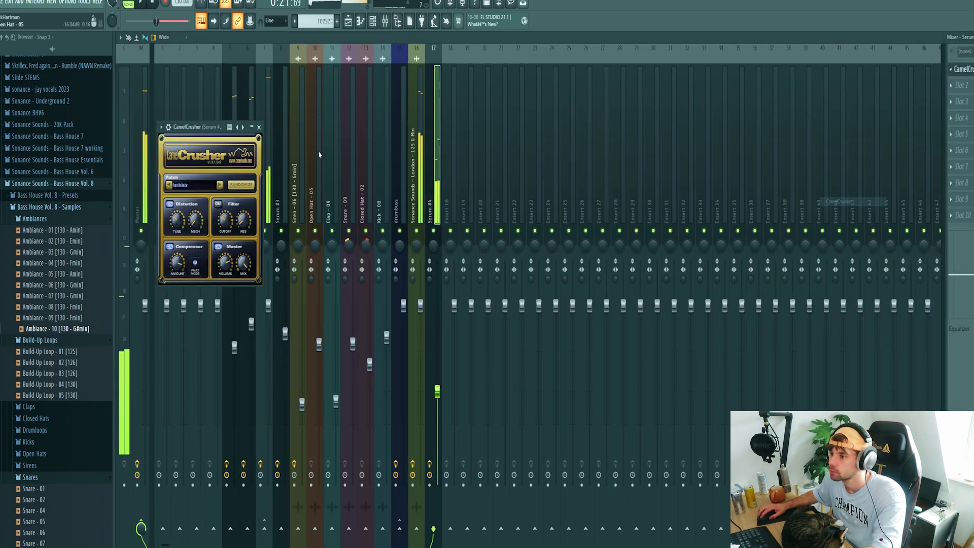
key(space)
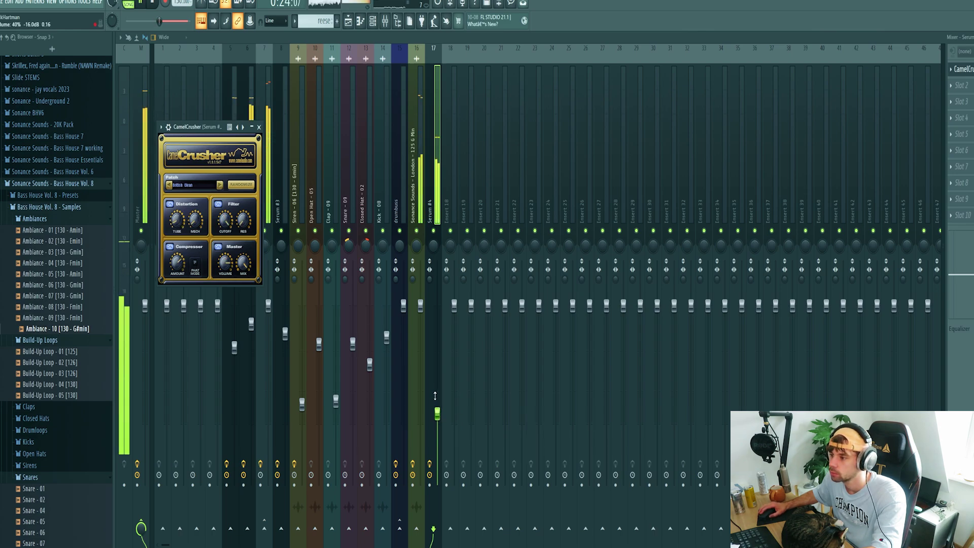
scroll(435, 394, down, 1)
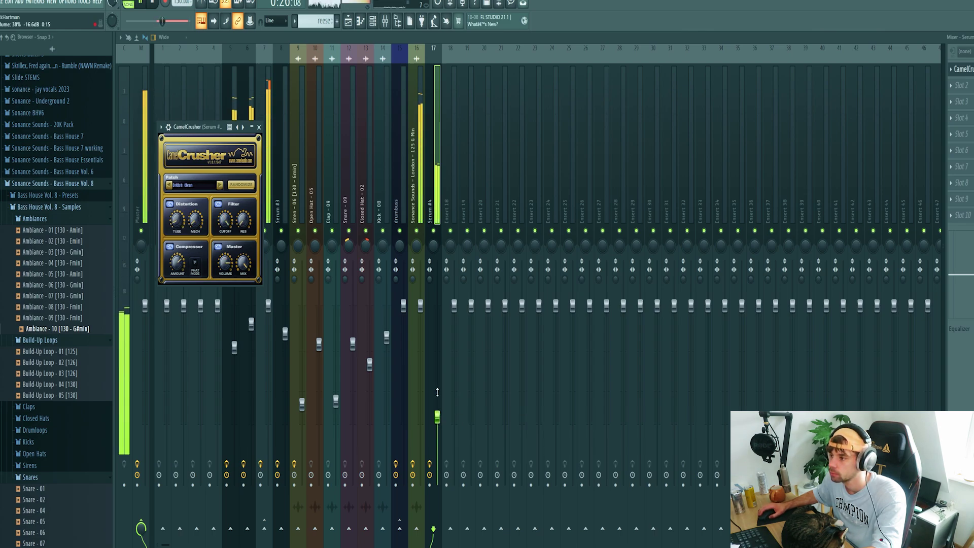
key(space)
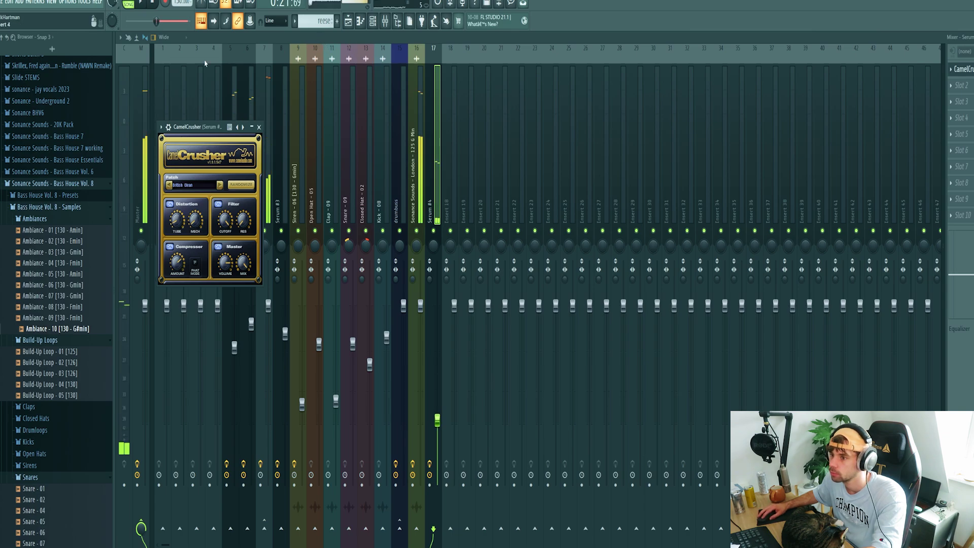
Step: Load Fruity Parametric EQ 2 in slot 1 of the Master and make band 1 a steep high pass at about 172 Hz
click(143, 76)
click(959, 69)
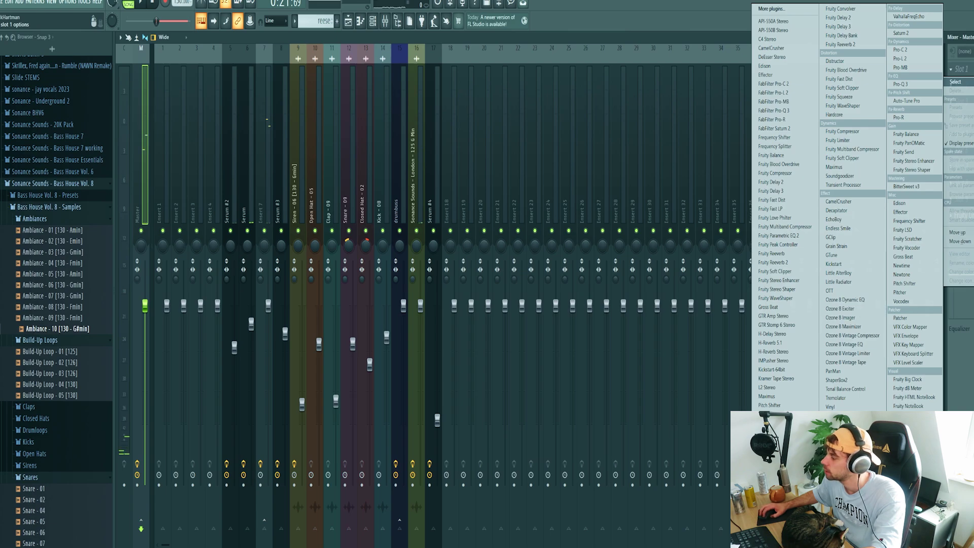
click(778, 235)
scroll(349, 114, down, 3)
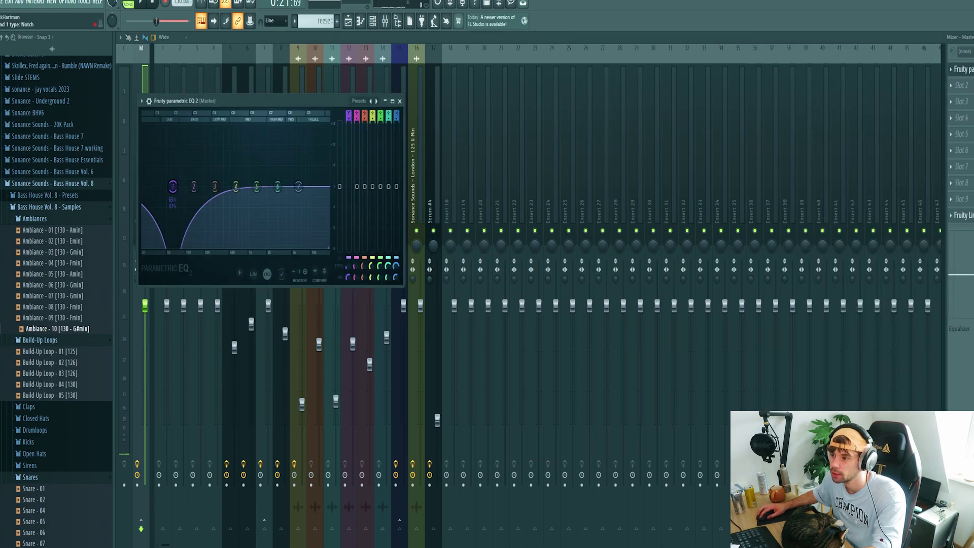
scroll(349, 118, up, 3)
drag(173, 186, 194, 186)
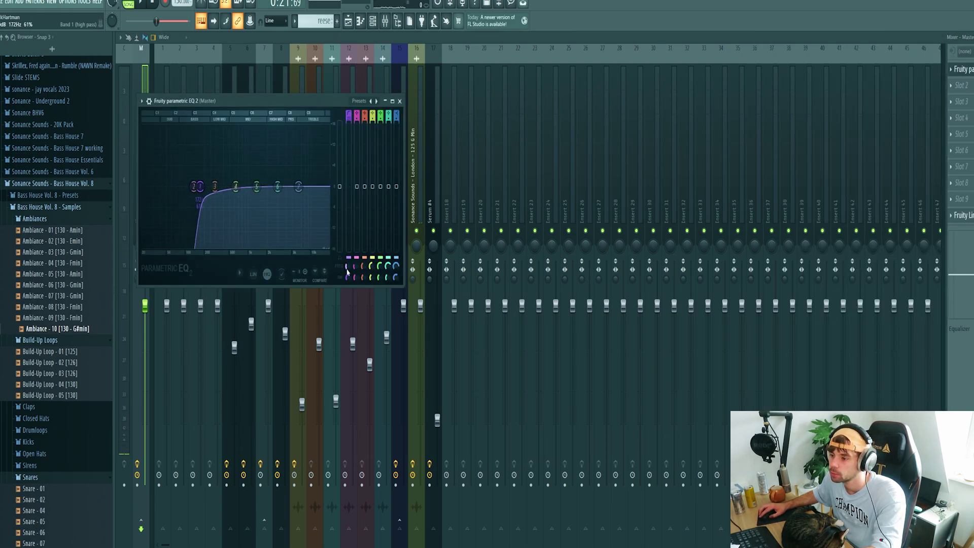
Step: Create an automation clip for the Master EQ's band 1 frequency on track 2 of the playlist
right_click(347, 271)
click(363, 400)
drag(349, 266, 349, 315)
right_click(350, 265)
click(363, 345)
click(349, 21)
click(349, 20)
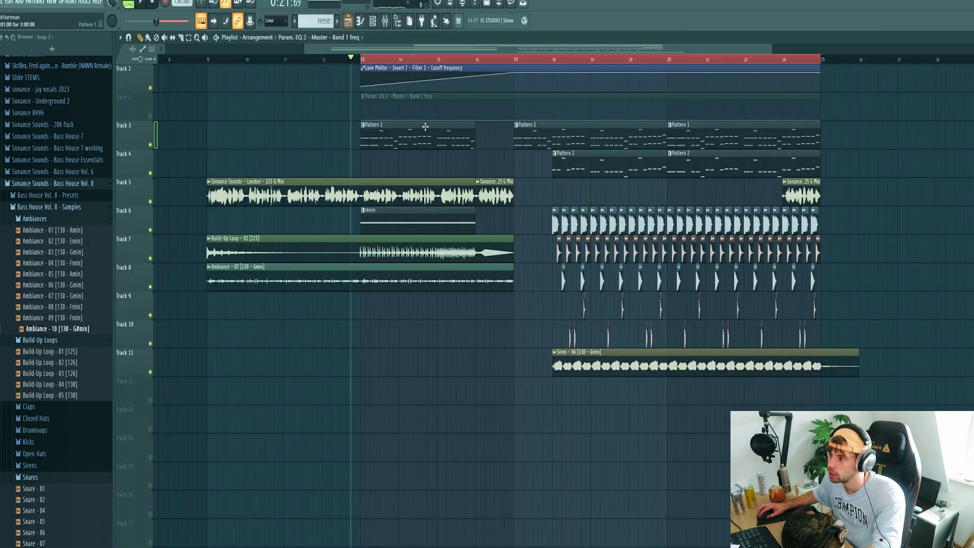
Step: Shape the EQ frequency automation to rise slightly from bar 13 to bar 17 and drop straight back to minimum there
right_click(514, 114)
right_click(514, 114)
click(533, 265)
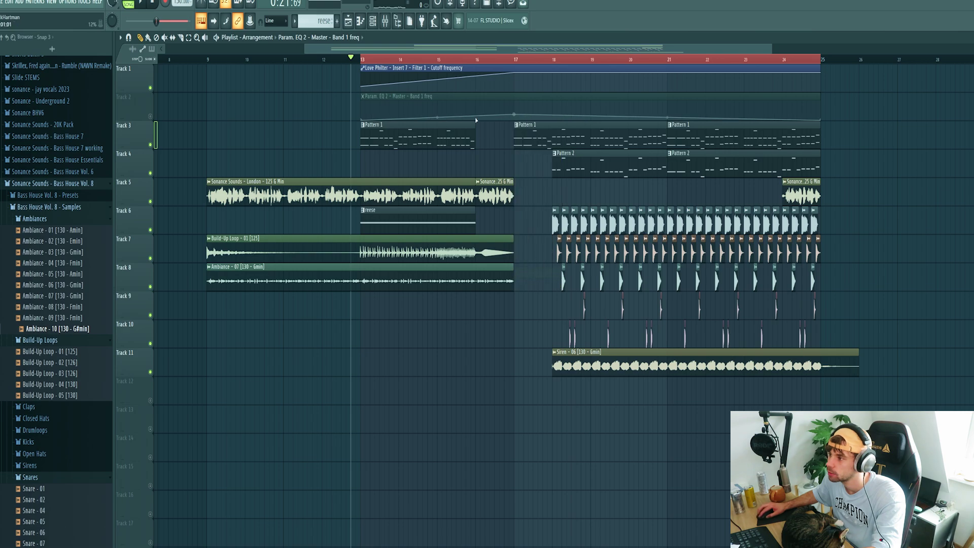
click(151, 117)
right_click(514, 120)
Step: Raise the EQ frequency automation slightly at bar 24, hold it until bar 25, drop it to minimum, and play that section
right_click(782, 114)
right_click(782, 111)
mouse_move(782, 115)
mouse_down()
mouse_move(785, 138)
mouse_move(782, 121)
mouse_up()
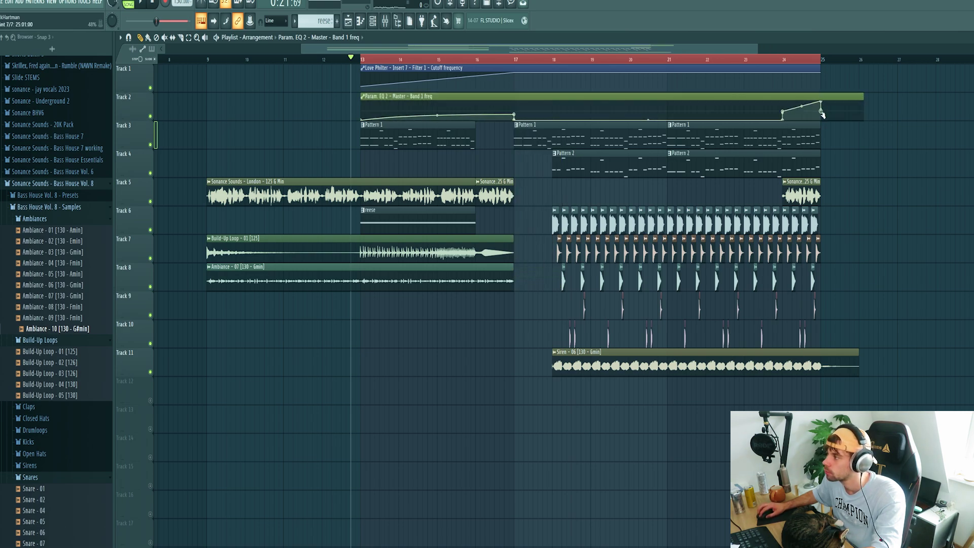
right_click(822, 102)
click(840, 258)
right_click(783, 112)
click(807, 271)
click(770, 59)
key(space)
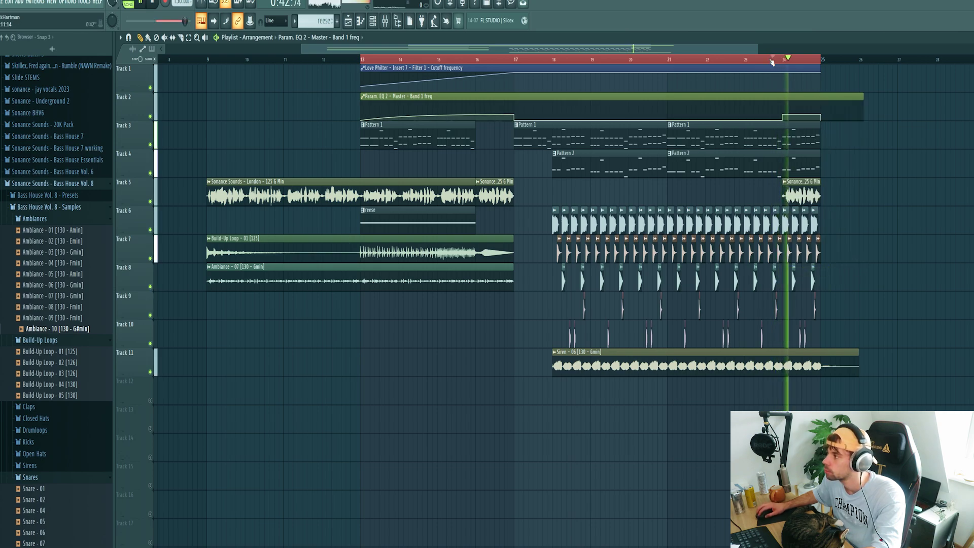
key(space)
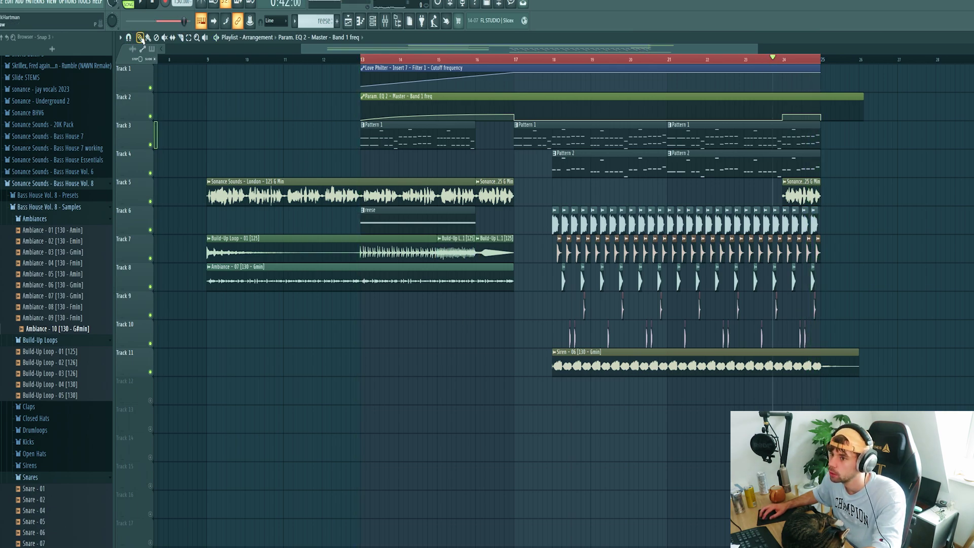
Step: Slice the build-up loop at bars 15 and 16, copy that one-bar slice to track 12 at bar 24, and play it
drag(458, 250, 801, 388)
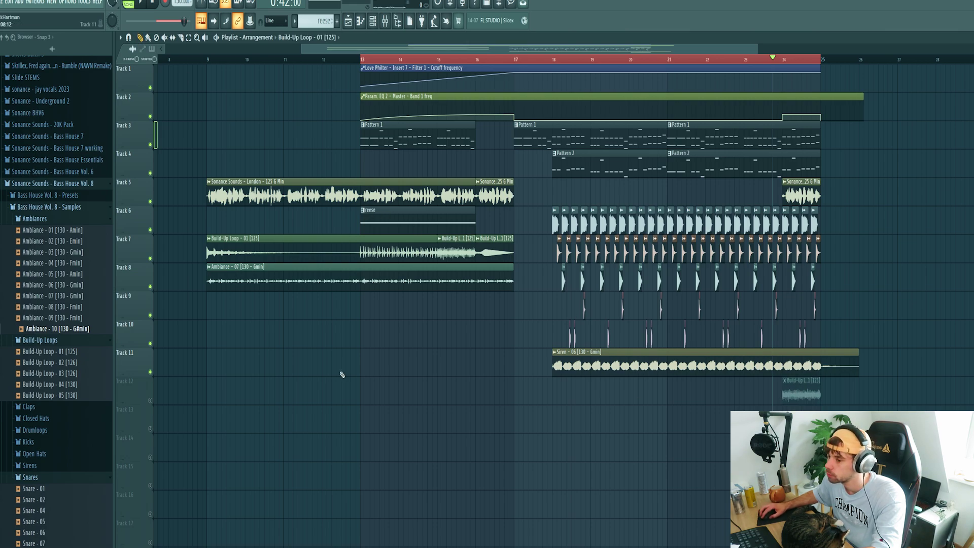
key(space)
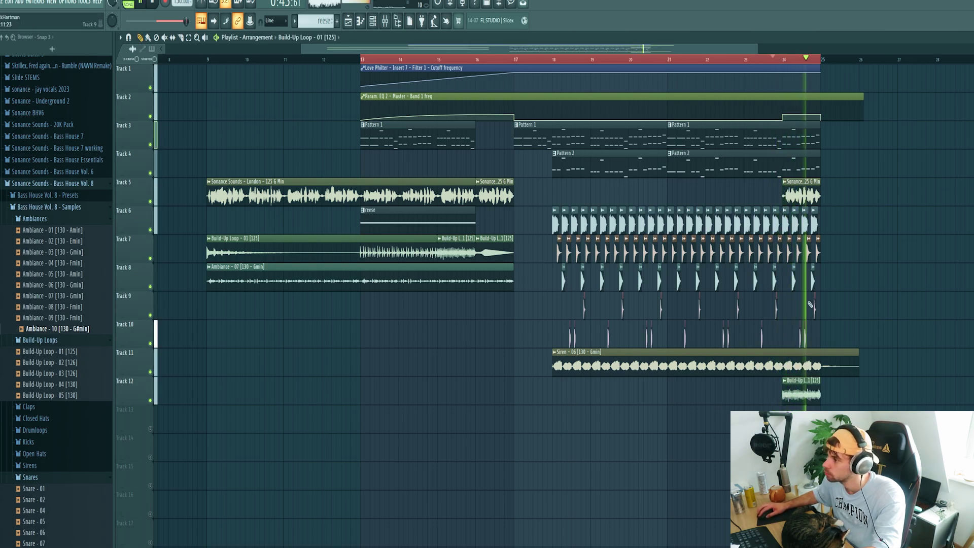
key(space)
Step: Duplicate the drop's bass patterns, drums, vocal, siren and build-up slice to extend the drop from bar 25 to bar 33
drag(870, 429, 835, 172)
ctrl+click(836, 177)
scroll(836, 193, down, 1)
scroll(832, 193, up, 2)
drag(683, 157, 757, 307)
drag(762, 157, 803, 306)
drag(799, 200, 661, 184)
ctrl+click(686, 292)
scroll(681, 276, up, 1)
scroll(681, 277, down, 2)
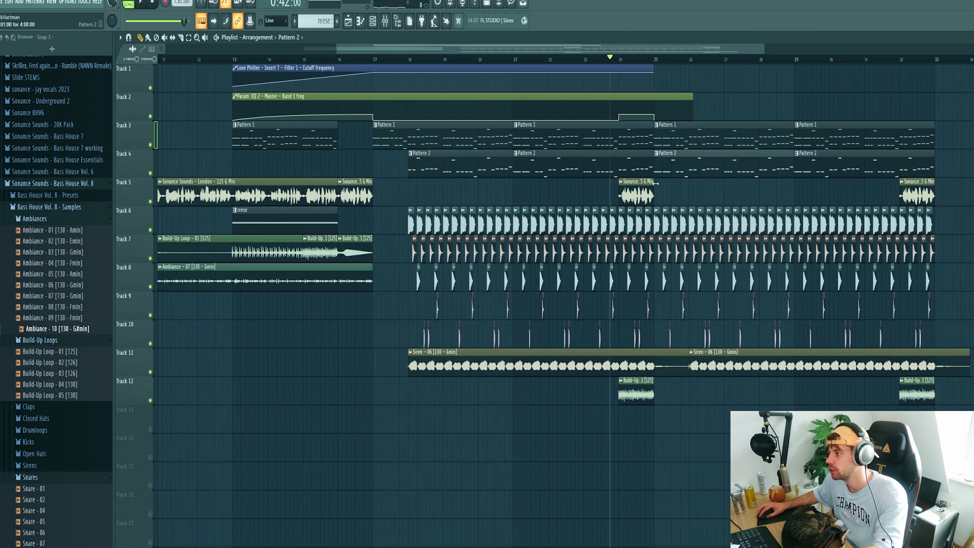
scroll(63, 382, up, 15)
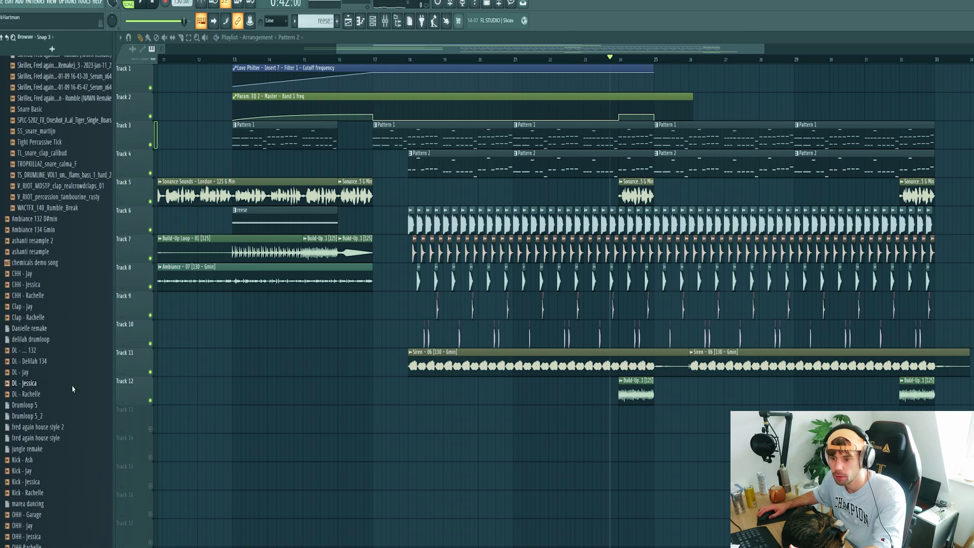
Step: Find the Crash - 2 sample, place it on track 13 at bar 25 and unmute that track
scroll(63, 383, down, 15)
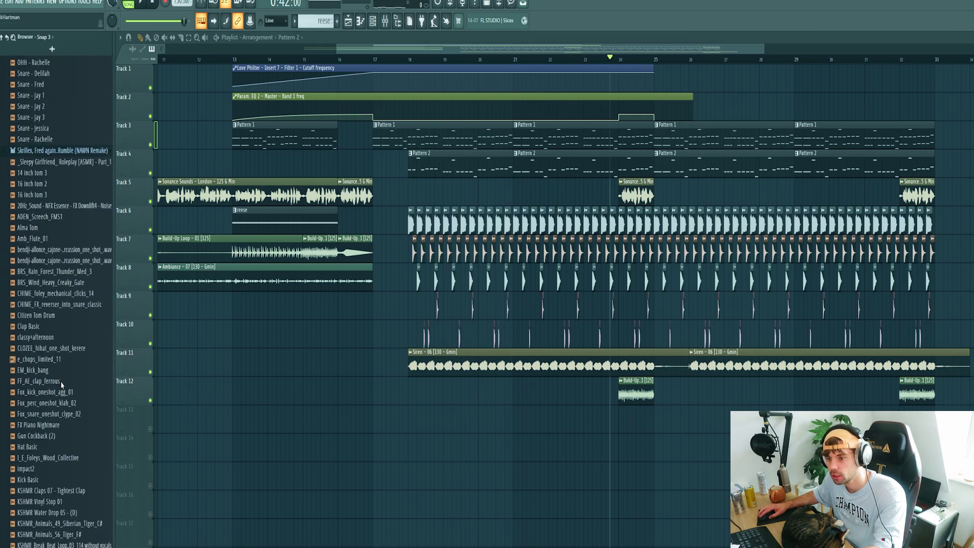
scroll(21, 310, up, 2)
click(30, 222)
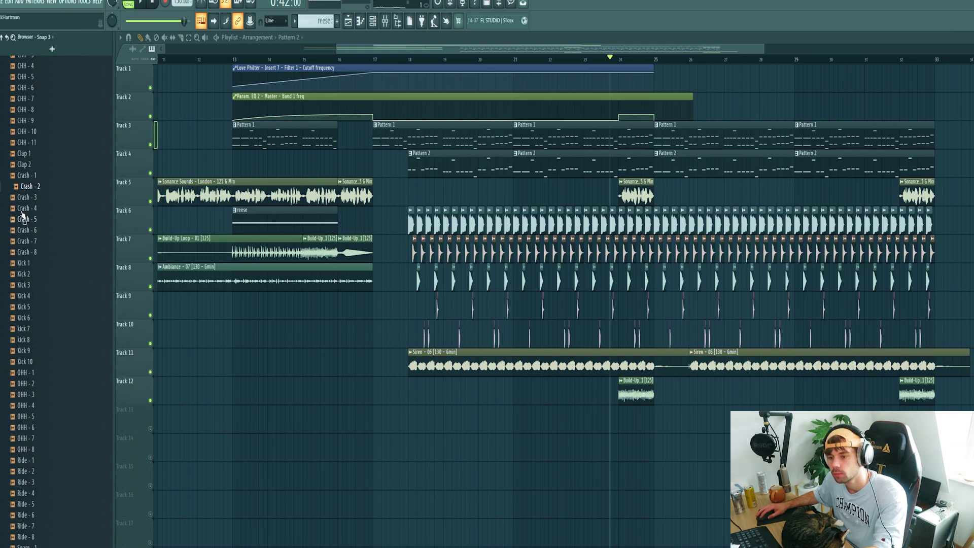
drag(24, 187, 659, 434)
drag(707, 371, 671, 371)
drag(662, 419, 658, 419)
scroll(662, 423, up, 3)
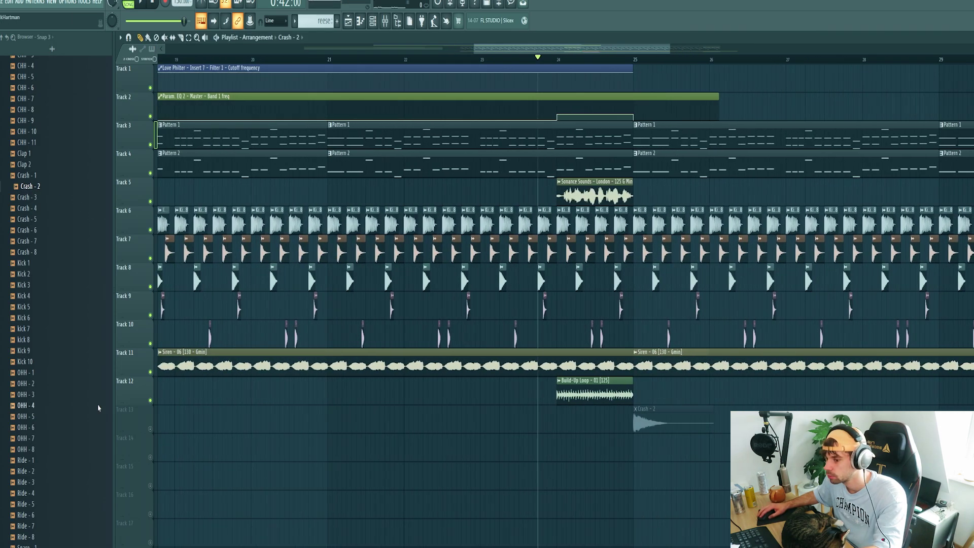
click(150, 429)
Step: Copy the crash to bar 24, trim it to one beat and repeat it on every beat up to bar 25
drag(507, 416, 543, 421)
ctrl+click(588, 422)
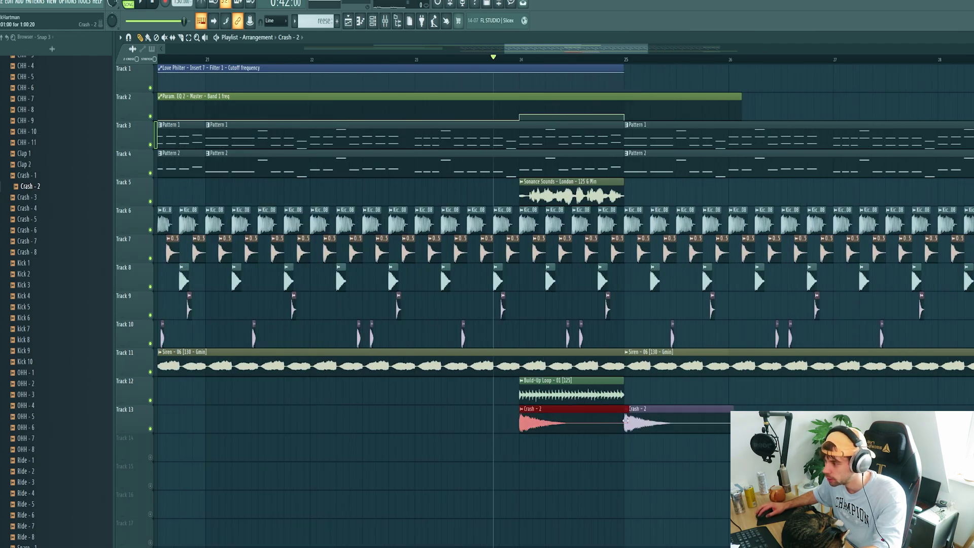
drag(628, 415, 550, 436)
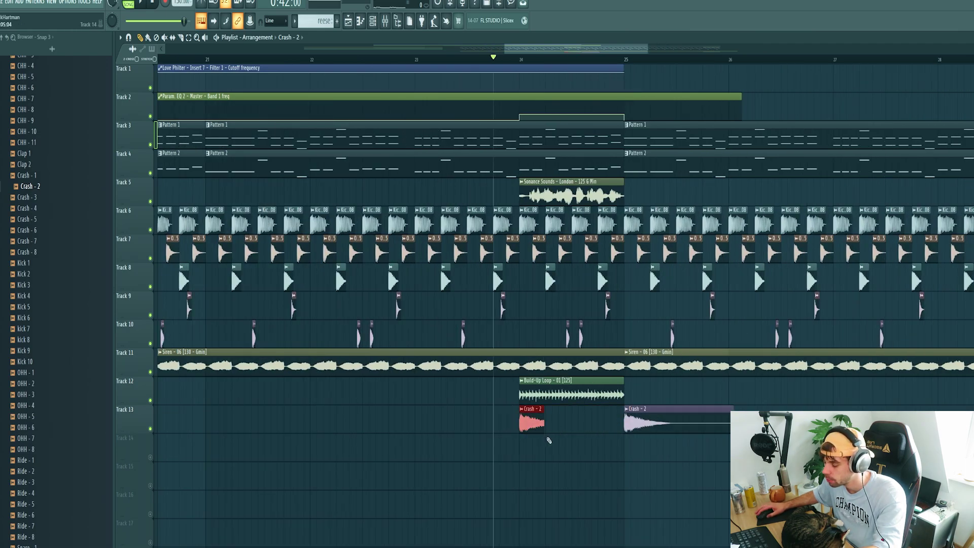
scroll(545, 438, up, 3)
click(578, 424)
click(675, 423)
Step: Route the Crash - 2 sample to a free mixer track and load the crash chain preset on it
double_click(713, 424)
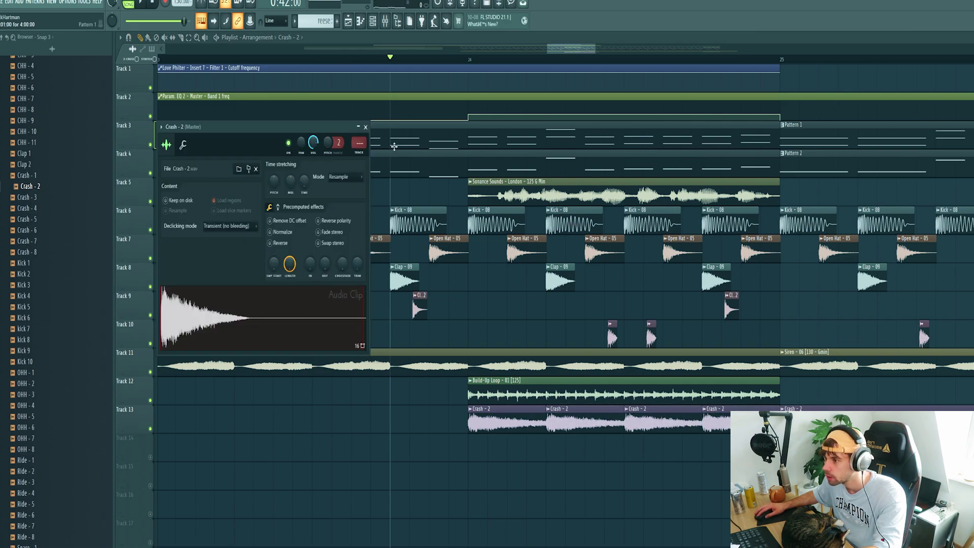
key(ctrl+l)
right_click(457, 46)
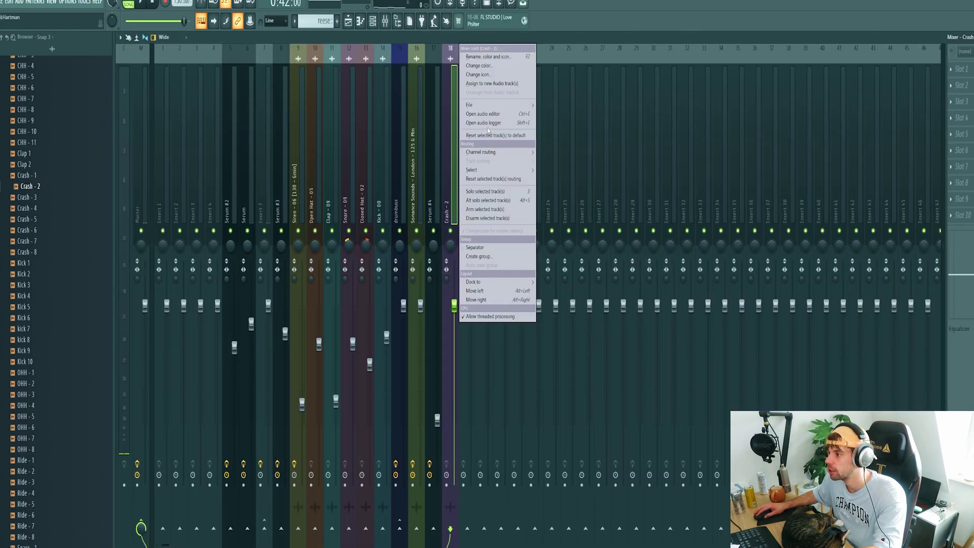
mouse_move(530, 104)
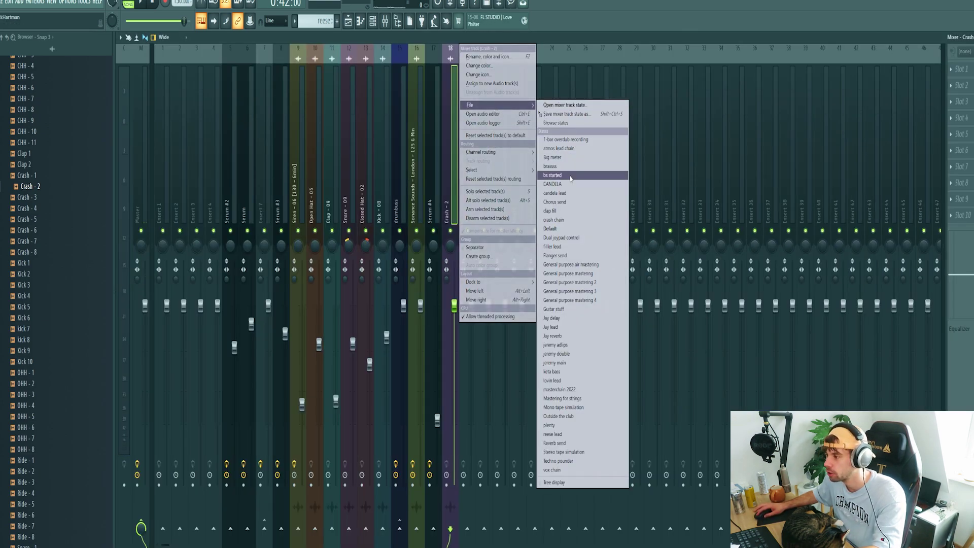
click(554, 220)
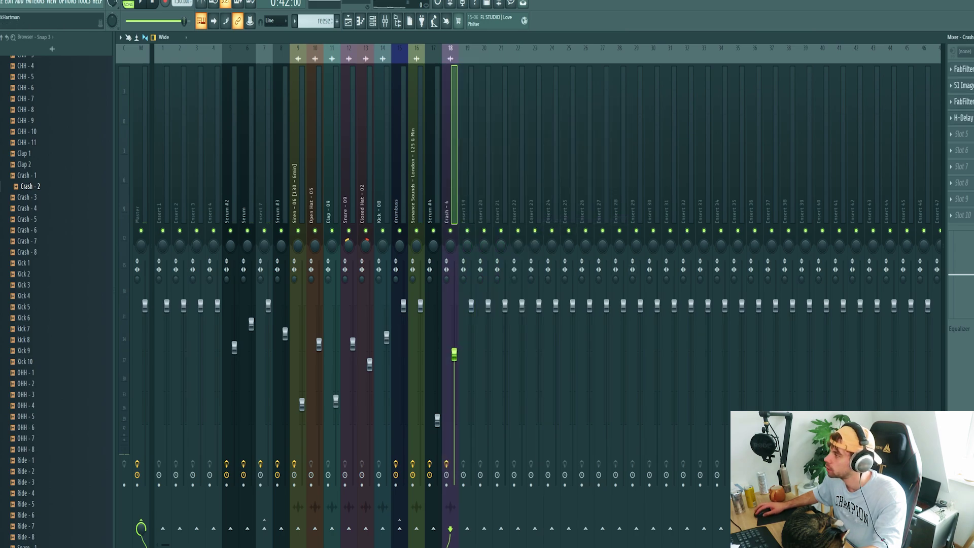
Step: Check the crash track's FabFilter Pro-Q 3 while playing bar 24, and lower the crash's mixer level slightly
click(963, 69)
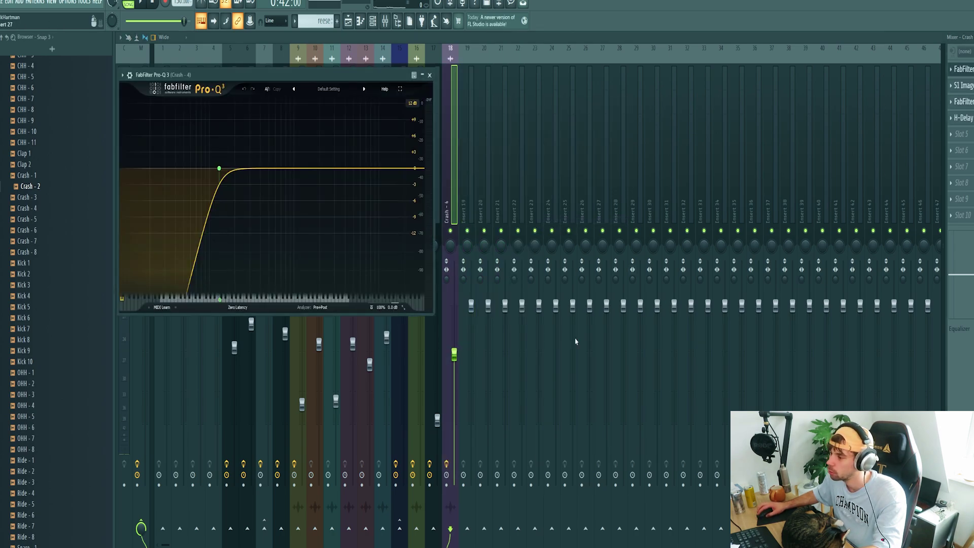
key(space)
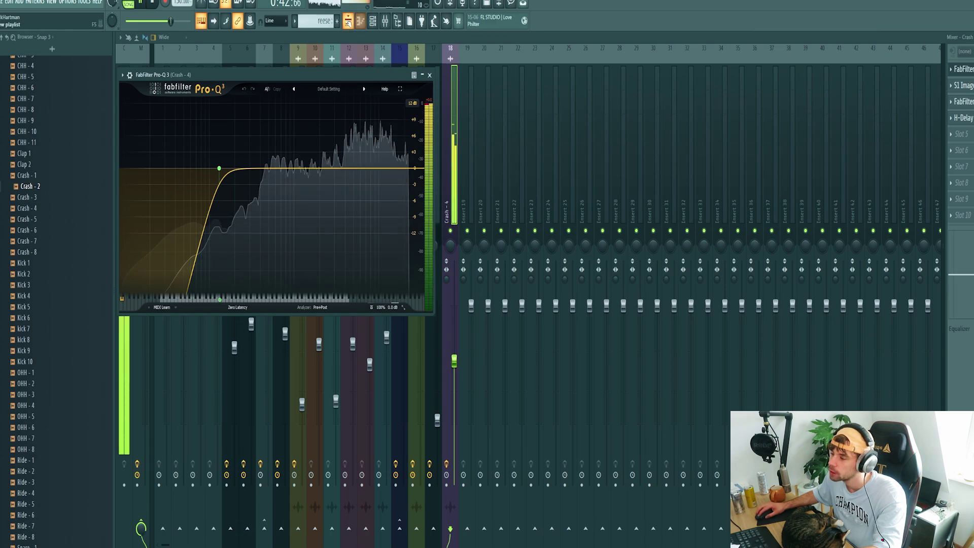
key(F5)
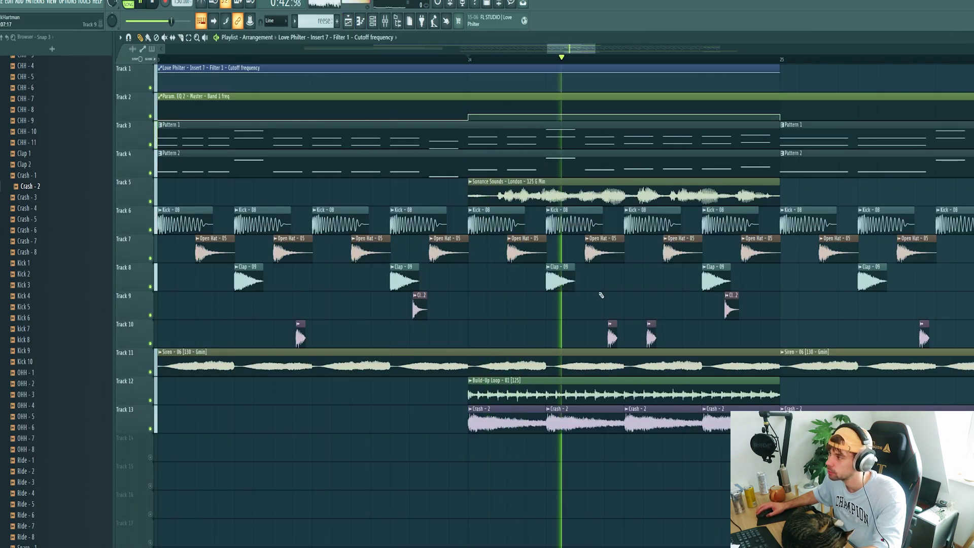
scroll(482, 328, down, 4)
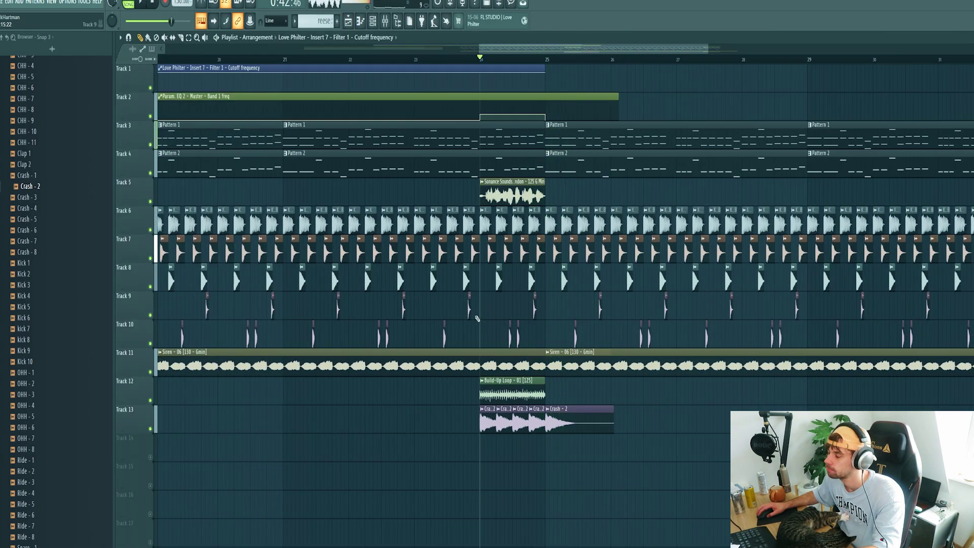
key(space)
Step: Audition the Bricks Samples downlifters and place Downlifter - 05 on track 13 at bar 9
scroll(529, 427, down, 4)
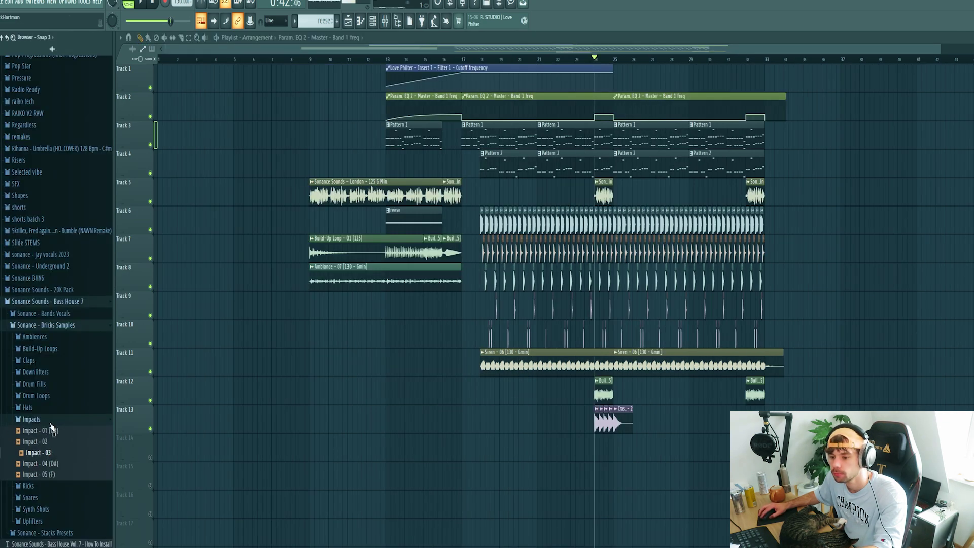
click(53, 422)
click(48, 373)
click(46, 438)
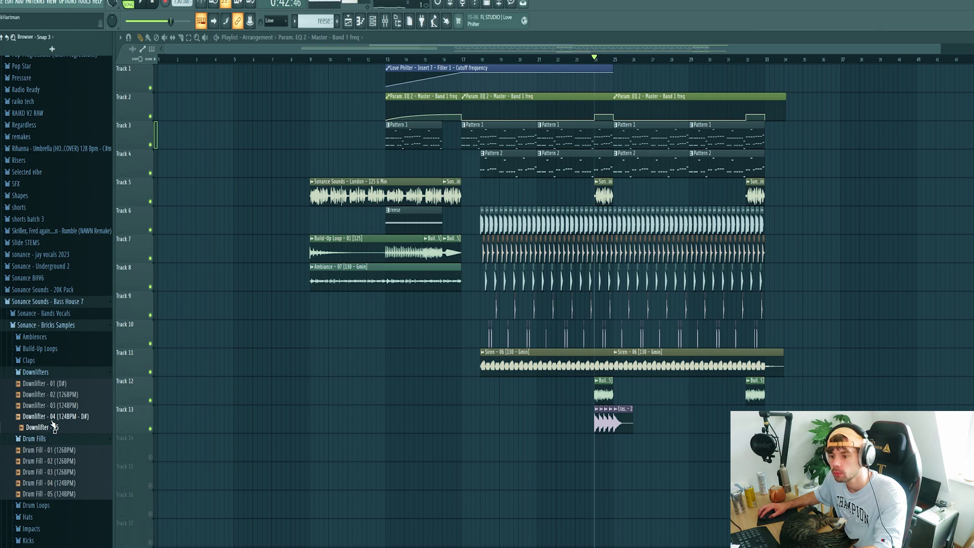
drag(52, 428, 330, 428)
click(57, 406)
key(Up)
click(55, 407)
click(53, 418)
click(49, 428)
click(312, 409)
click(392, 471)
key(Return)
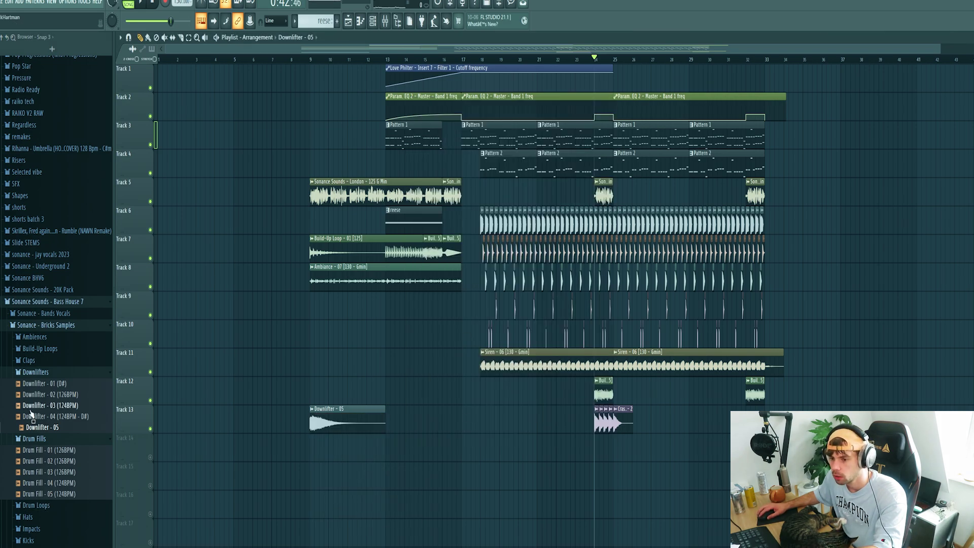
Step: Copy the downlifter to track 14 and the crash to track 13, both at bar 18, with track 14 unmuted
drag(343, 414, 652, 456)
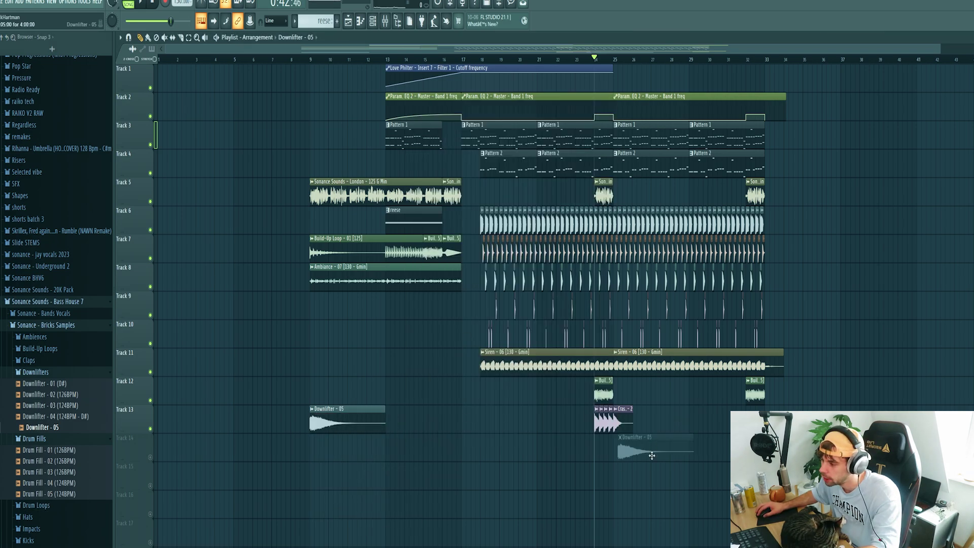
click(150, 457)
scroll(441, 435, up, 2)
click(517, 448)
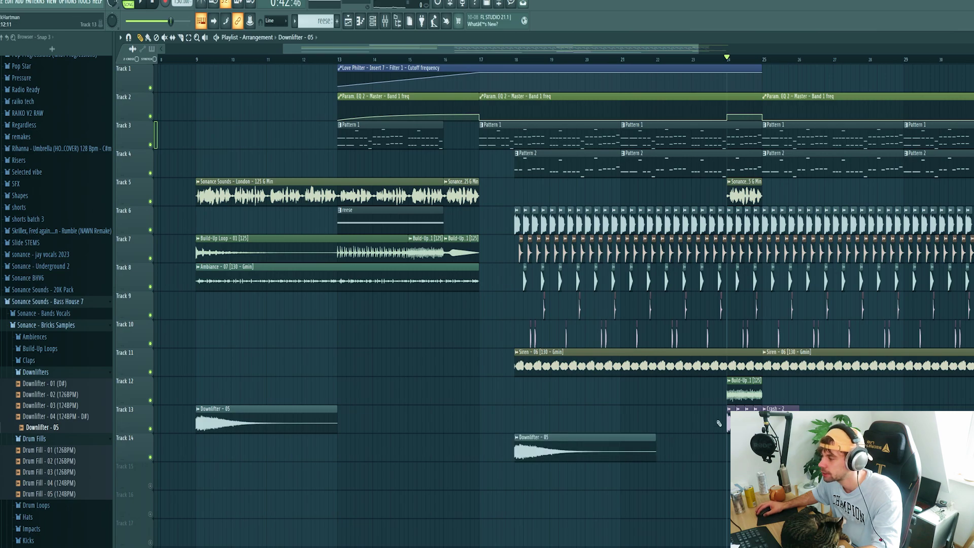
click(518, 421)
Step: Route Downlifter - 05 to a free mixer track, lower its level and add an effect in slot 10
double_click(559, 448)
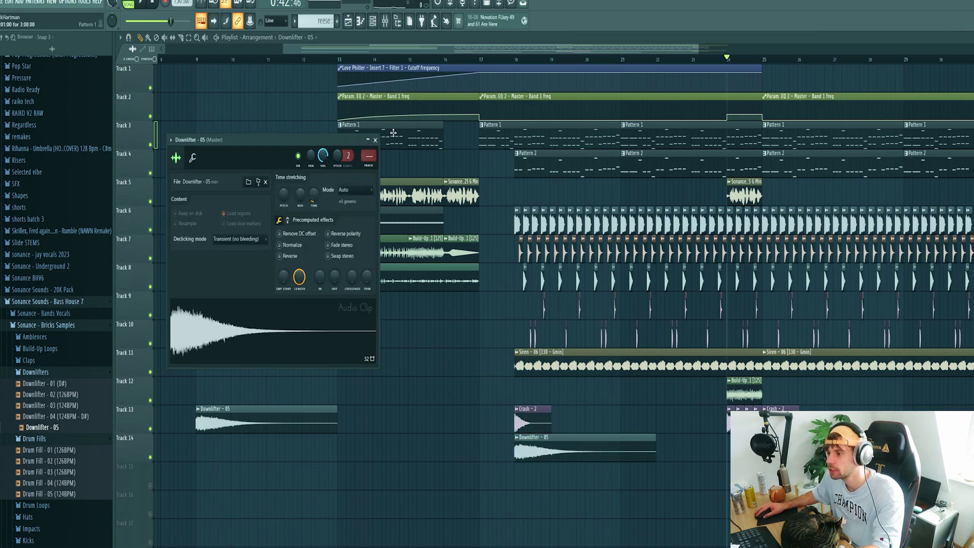
key(ctrl+l)
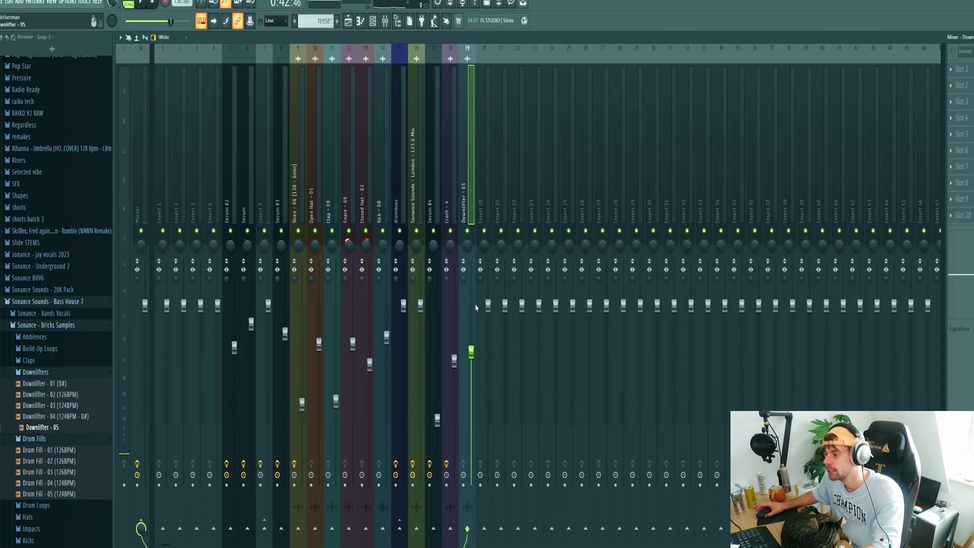
click(951, 216)
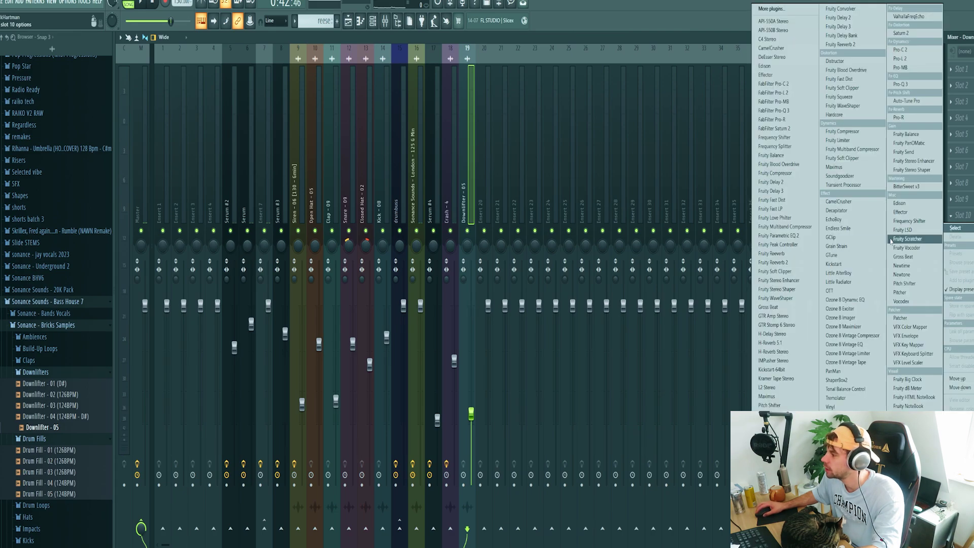
click(797, 379)
Step: Play the drop from bar 18 and copy the downlifter to bar 25 on track 14
click(348, 21)
click(510, 62)
key(space)
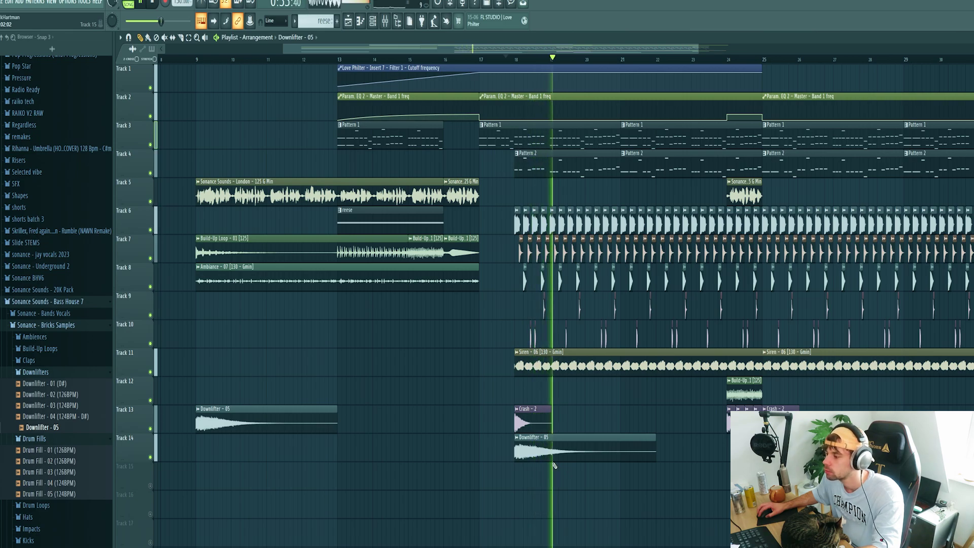
key(space)
scroll(533, 445, down, 2)
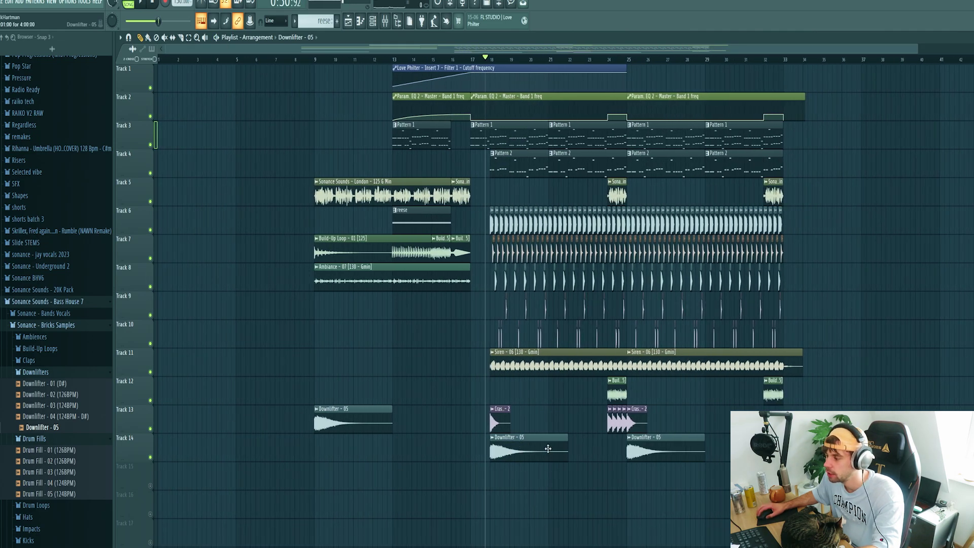
Step: Copy the crash to just before bar 18, make the copy unique and reverse its sample
drag(499, 423, 468, 427)
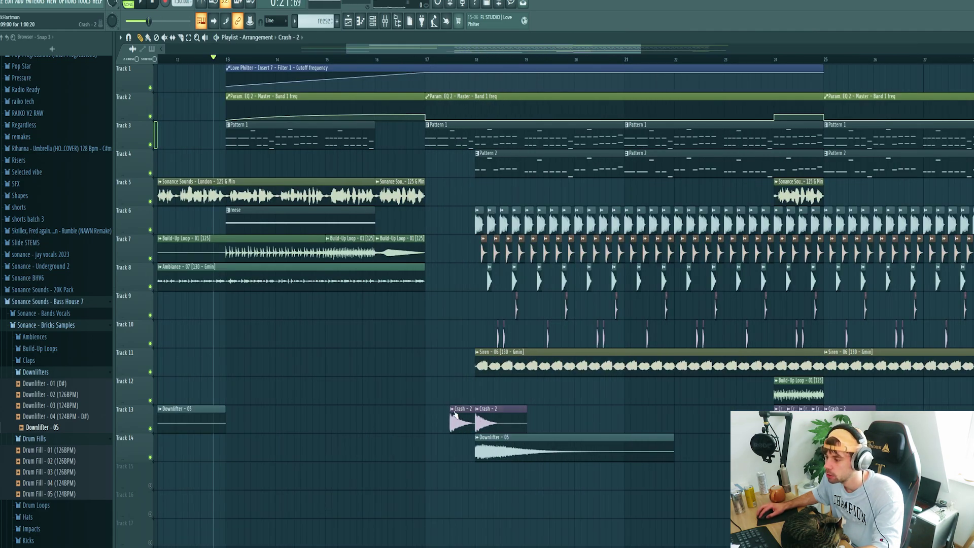
right_click(454, 414)
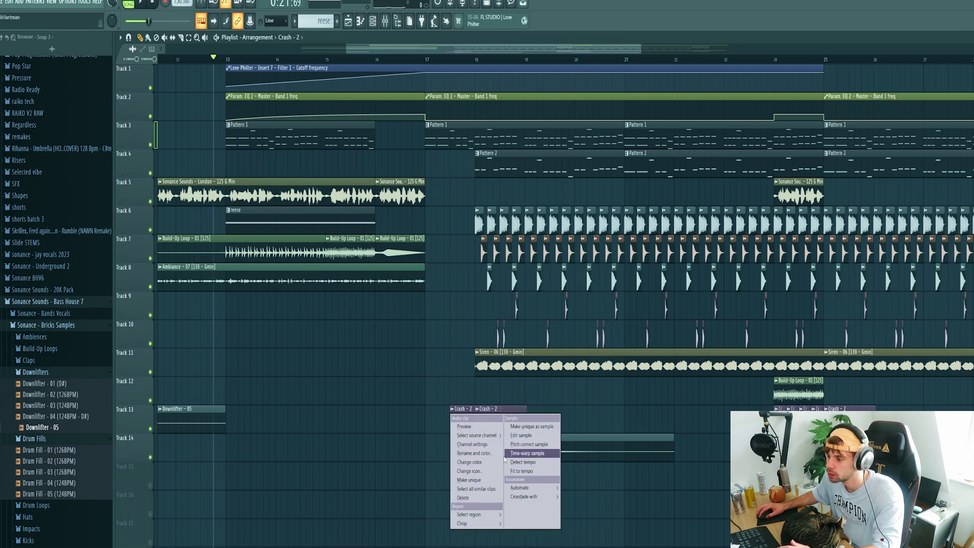
click(469, 479)
double_click(455, 417)
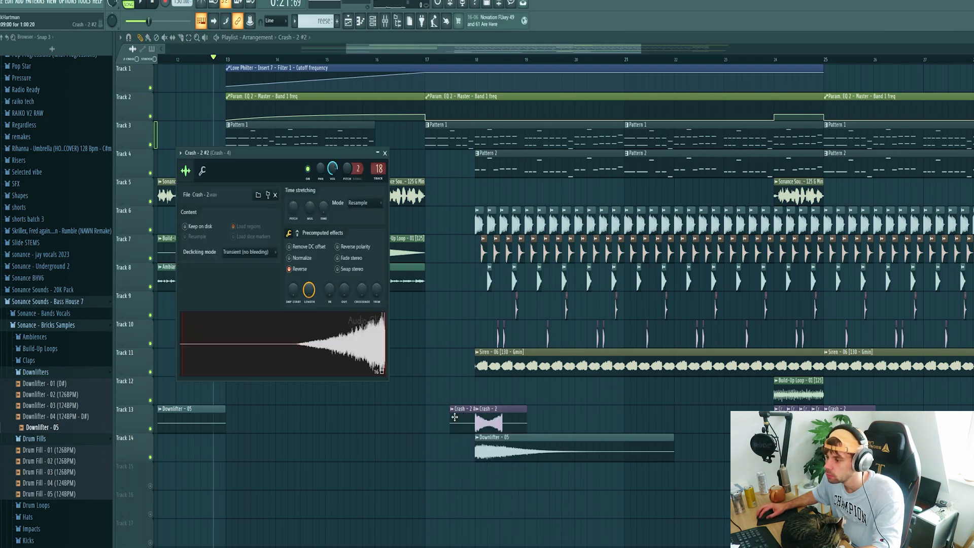
Step: Move the reversed crash to track 12 so it spans bar 17 and ends at bar 18
drag(455, 417, 430, 393)
scroll(474, 399, up, 4)
drag(490, 402, 471, 401)
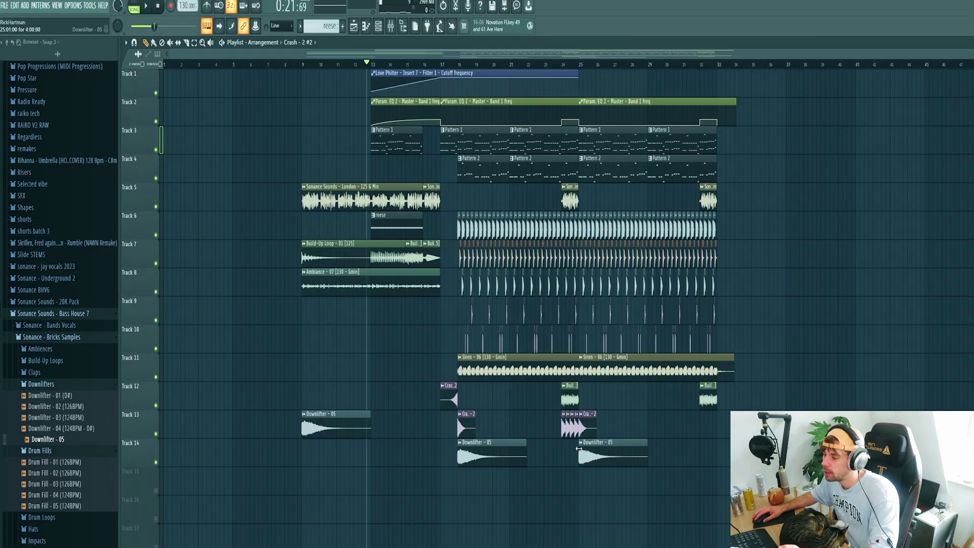
Step: Set the playback position to bar 25, switch to Splice, search for "chant" and audition nfbt_kit05_chant_90_e.wav
click(575, 64)
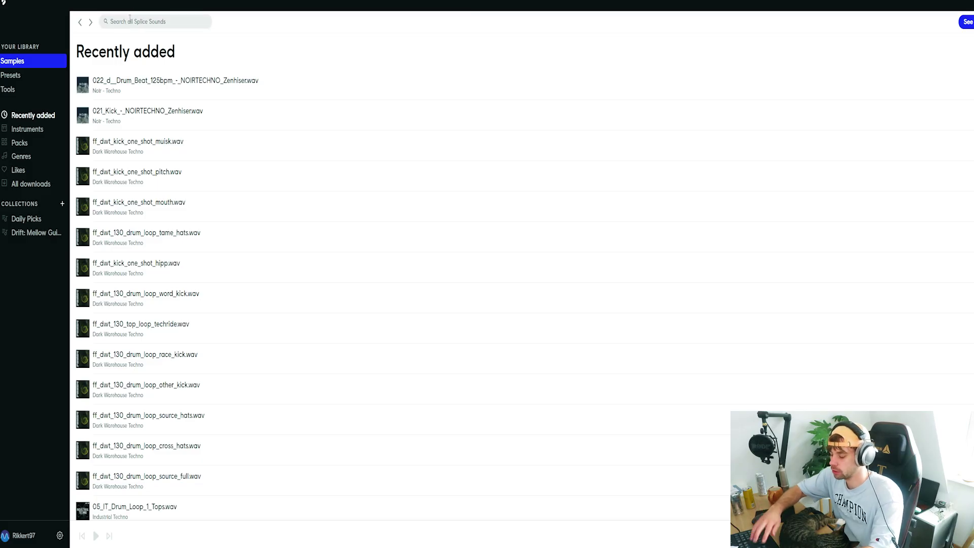
text(chant)
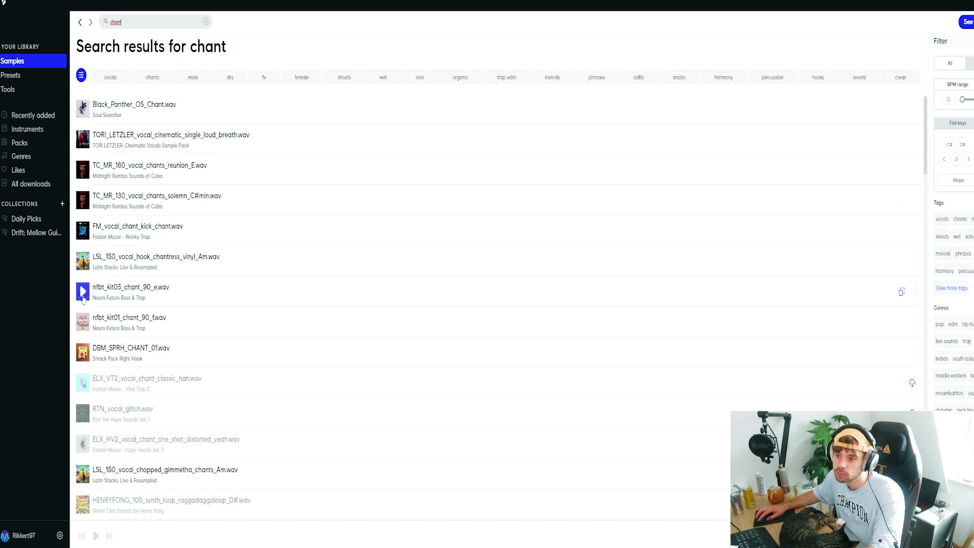
click(910, 296)
click(901, 294)
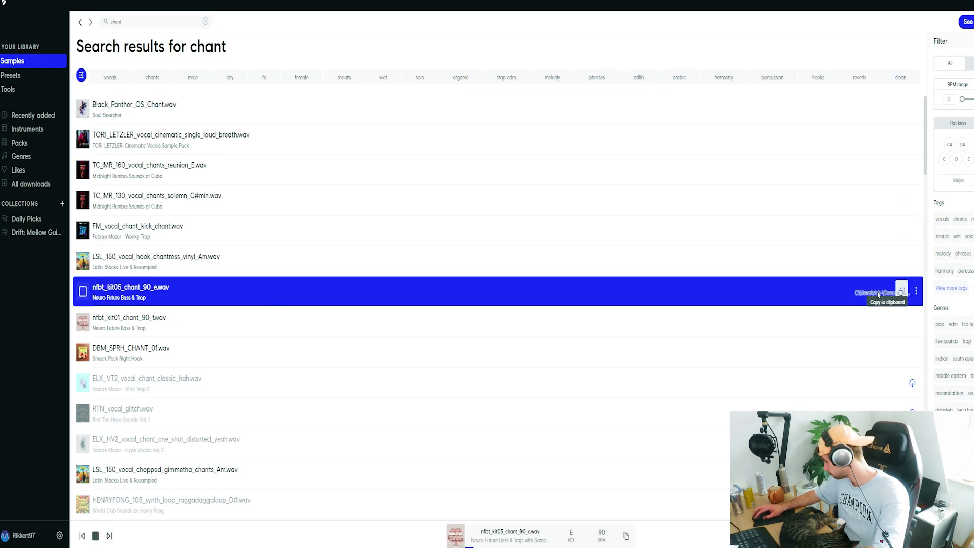
Step: Place the nfbt_kit05_chant_90_e sample on track 15 at bar 25 in FL Studio, with a manually entered BPM
key(alt+Tab)
drag(879, 294, 516, 346)
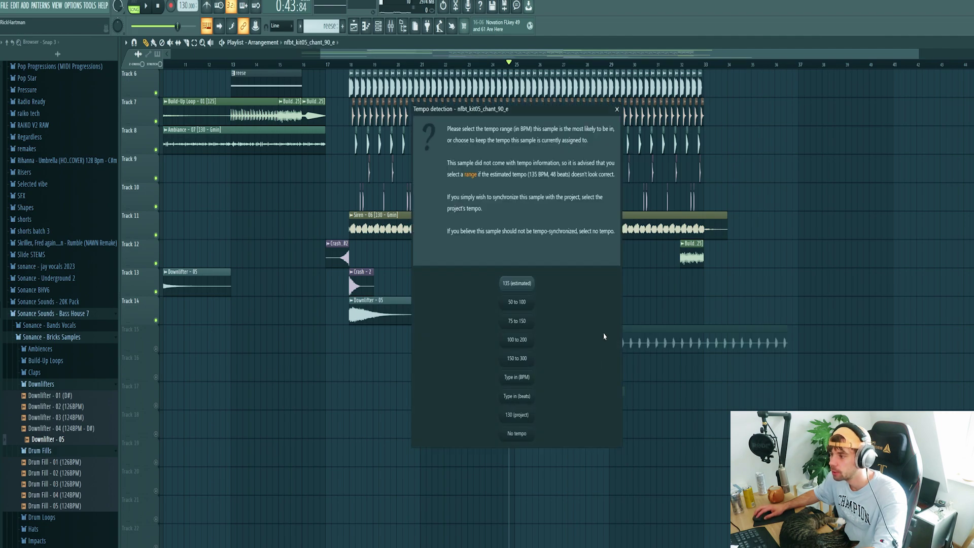
click(518, 378)
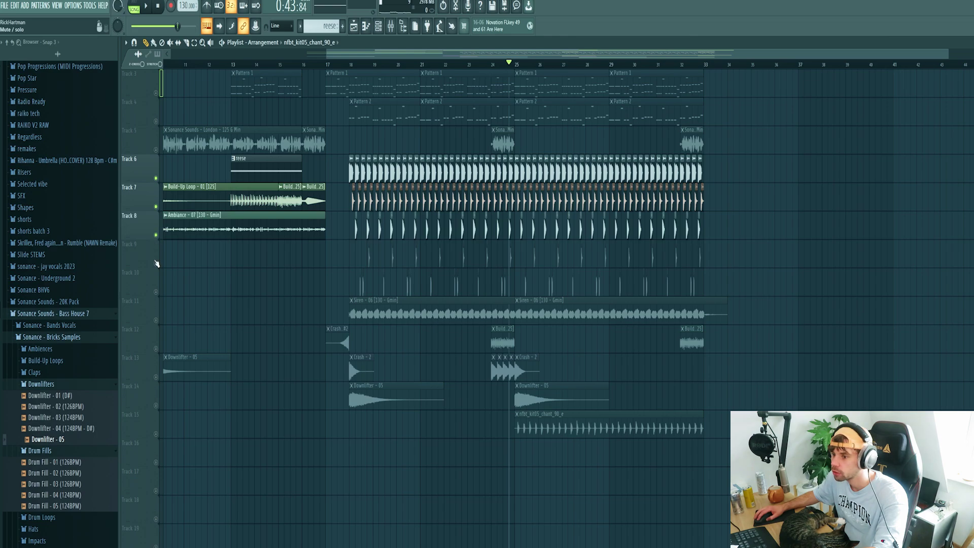
Step: Unmute tracks 9 to 15 and play the chant with the drums and effects from bar 25
click(156, 263)
click(156, 292)
drag(157, 313, 155, 433)
key(space)
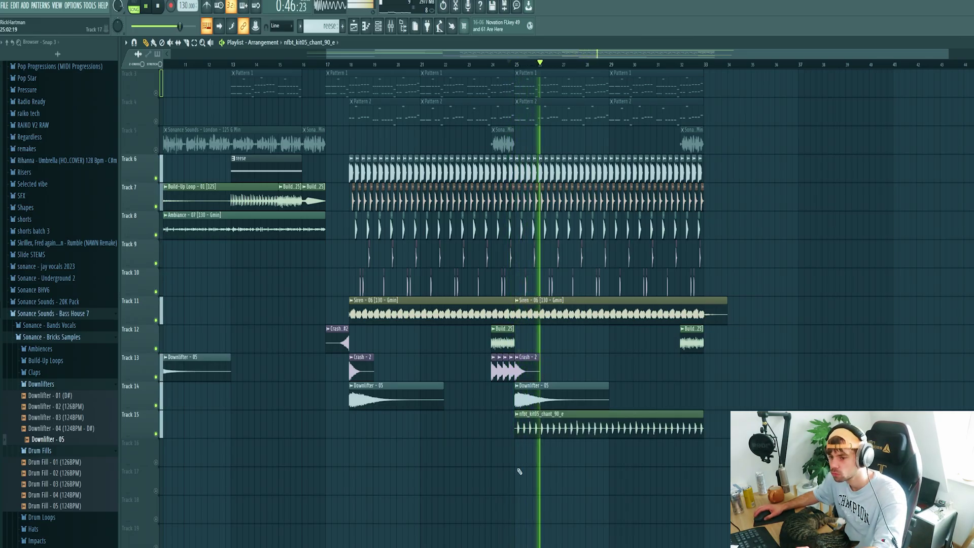
Step: Stop playback and place EN 909 RIDE LOOP 126BPM from James Hype's Encore Producer Pack on track 16 at bar 25
scroll(49, 273, up, 4)
scroll(48, 272, up, 15)
key(space)
click(31, 305)
click(47, 316)
click(44, 329)
drag(51, 350, 516, 471)
click(517, 471)
click(577, 489)
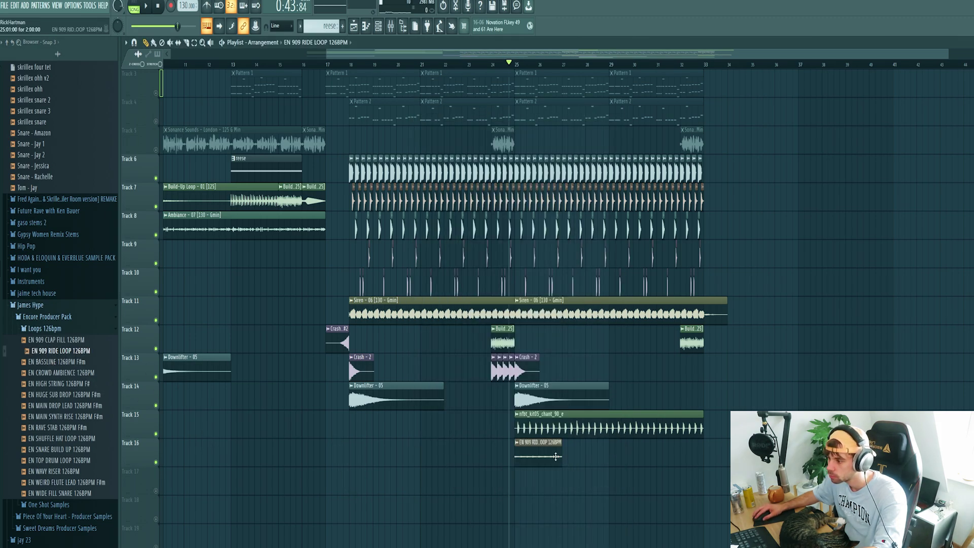
Step: Repeat the EN 909 RIDE LOOP on track 16 with three more back-to-back copies from bar 27 to bar 33, with playback running
click(579, 457)
key(space)
click(621, 458)
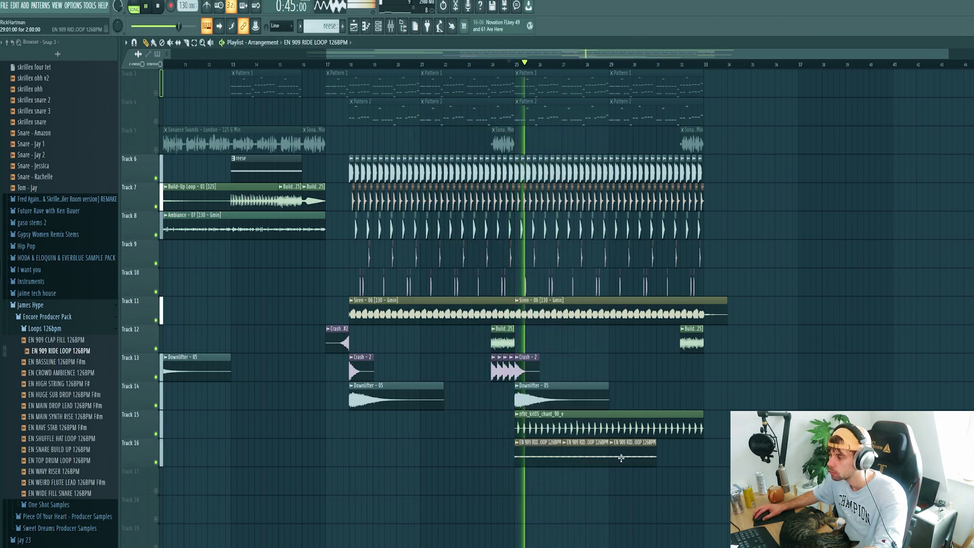
click(660, 458)
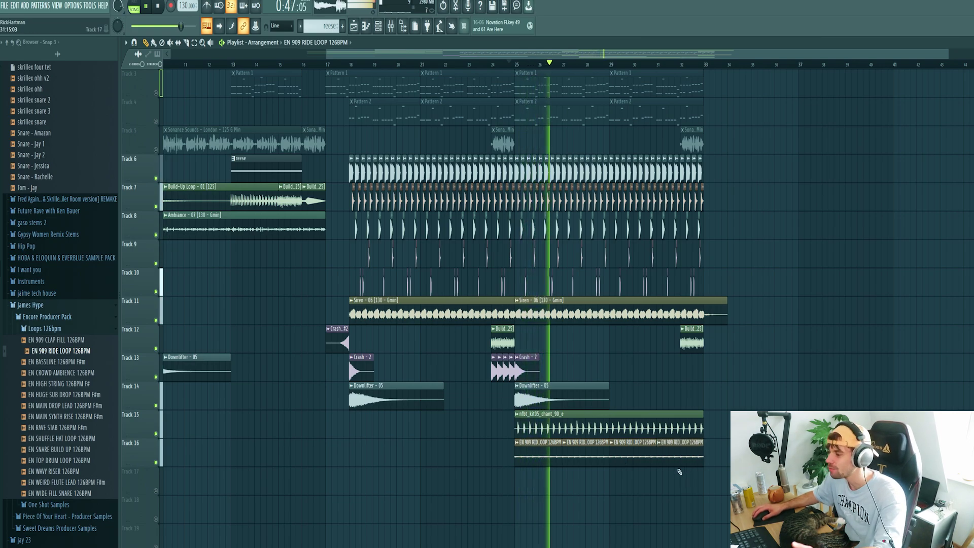
Step: Assign the chant sample to mixer track 20, lower its volume to about -5 dB and route it only to the drum bus
double_click(607, 413)
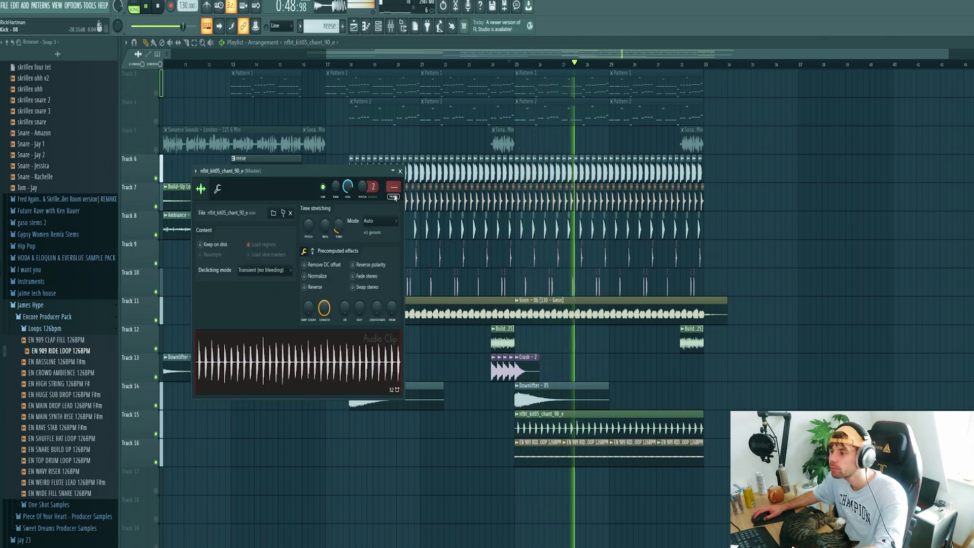
key(ctrl+l)
drag(493, 311, 493, 349)
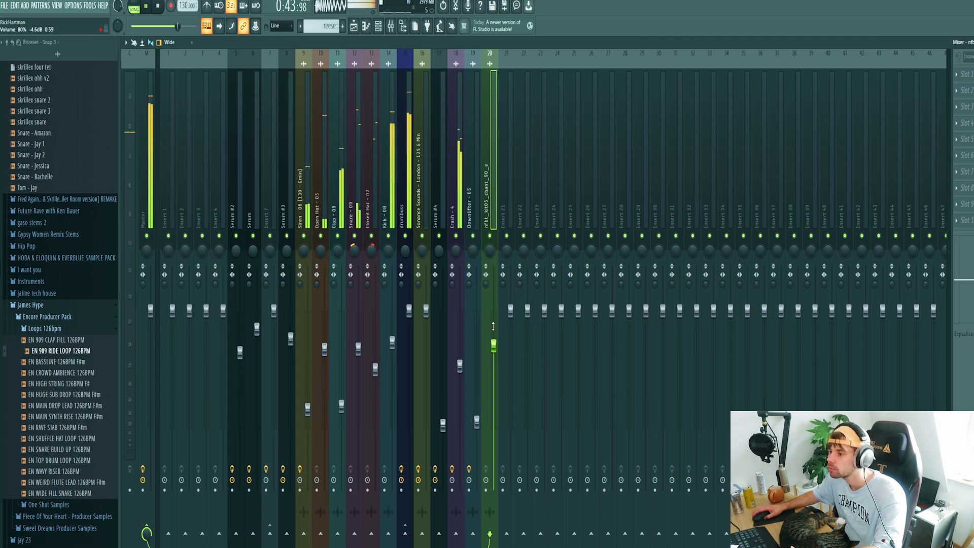
right_click(408, 541)
click(426, 522)
key(F9)
Step: Assign the EN 909 RIDE LOOP to mixer track 21, route it only to the drum bus and return to the playlist
double_click(529, 460)
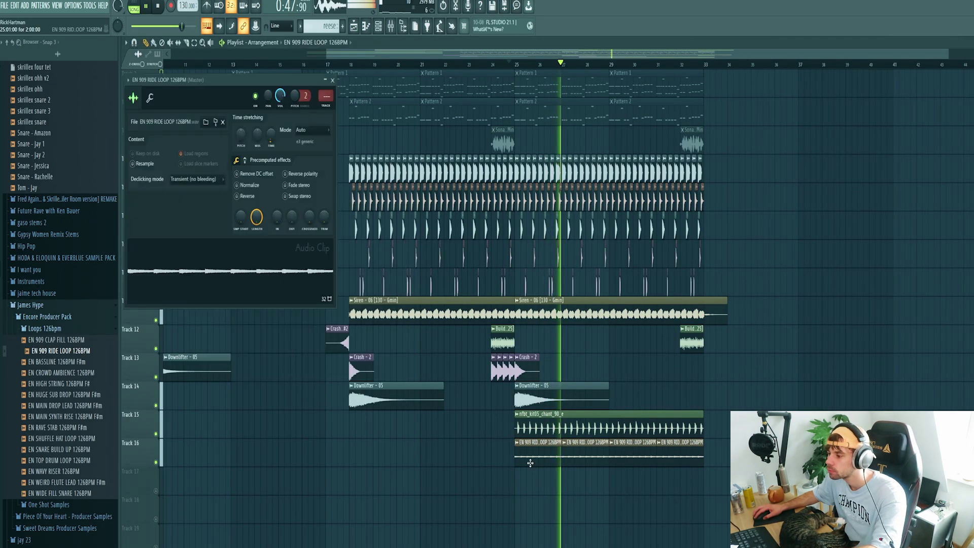
key(ctrl+l)
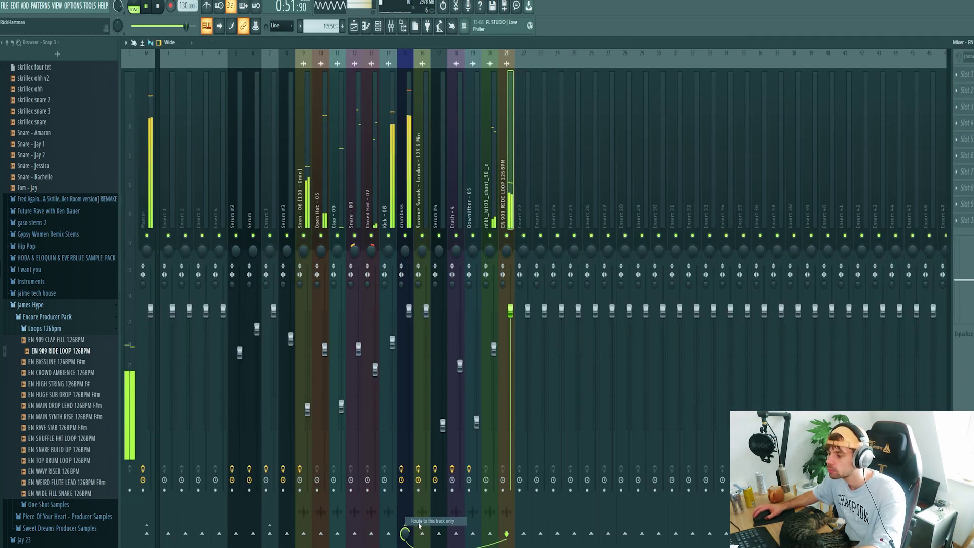
click(353, 26)
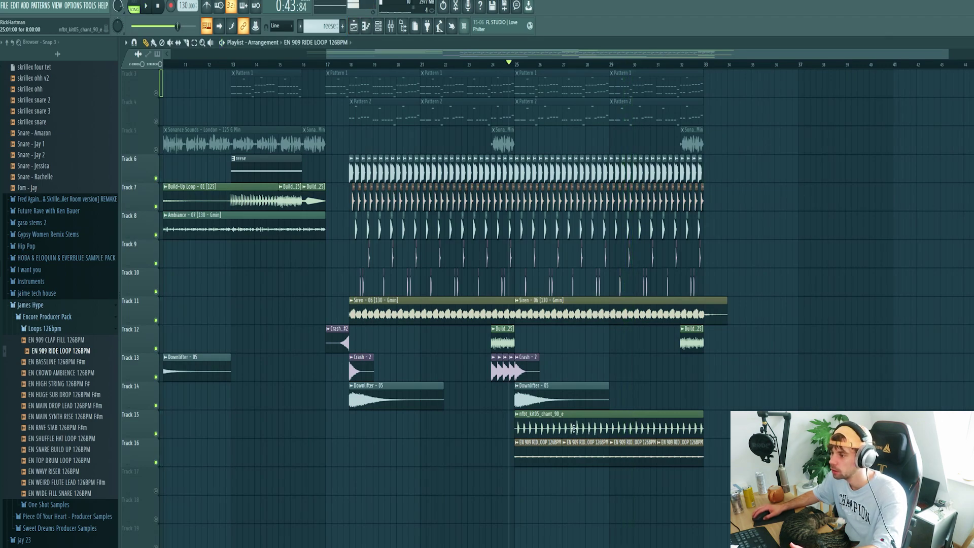